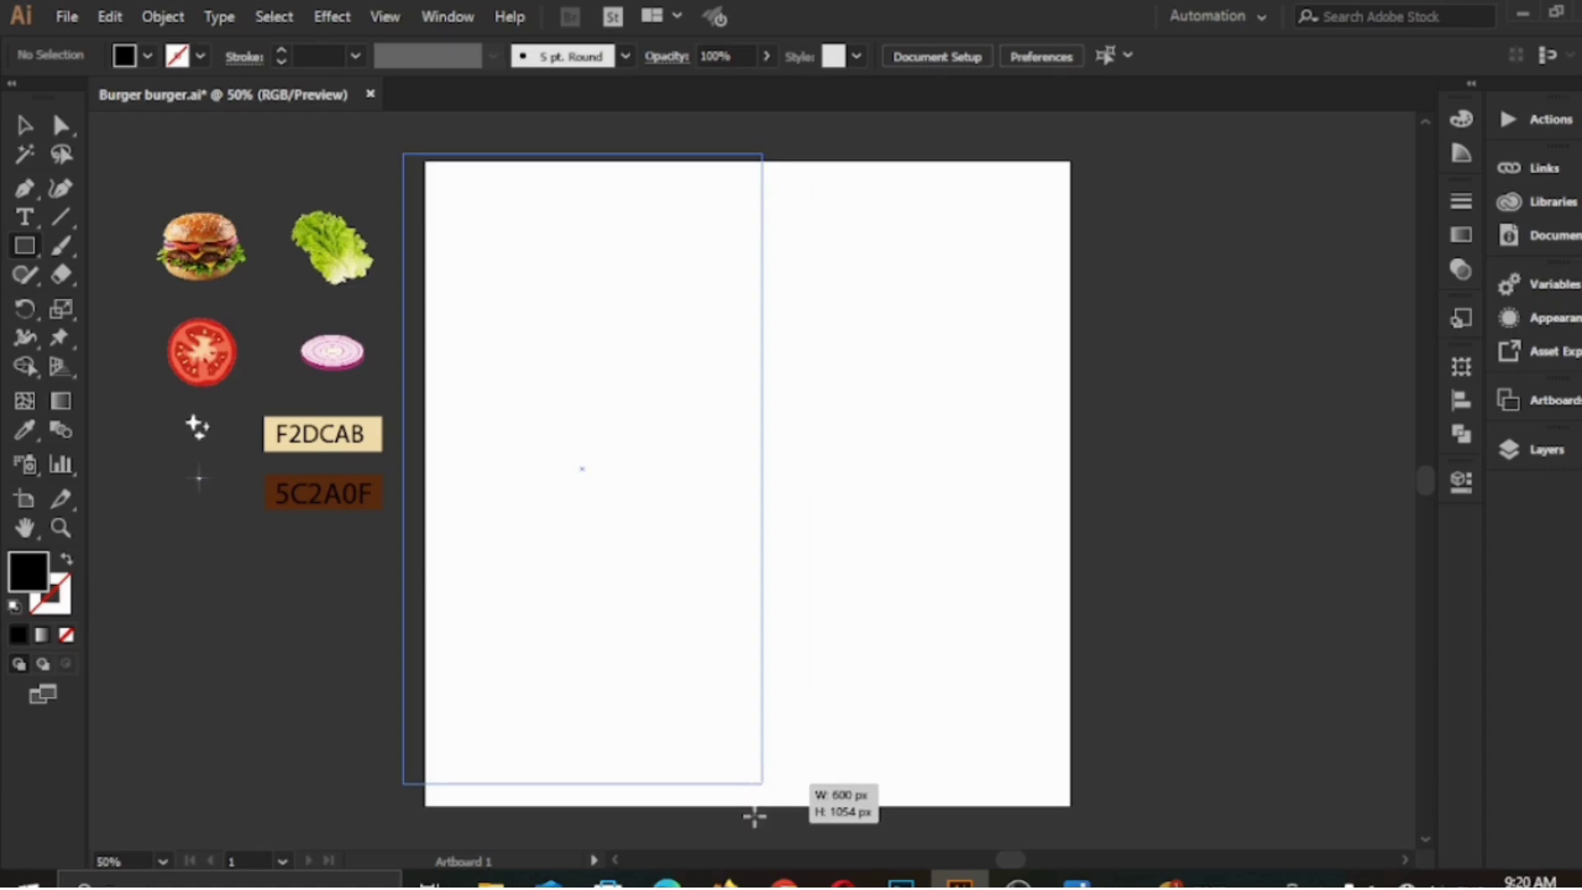
Fill the tall rectangle over the artboard's left half with the cream F2DCAB sample colour
{"action": "left_click", "coordinate": [22, 435]}
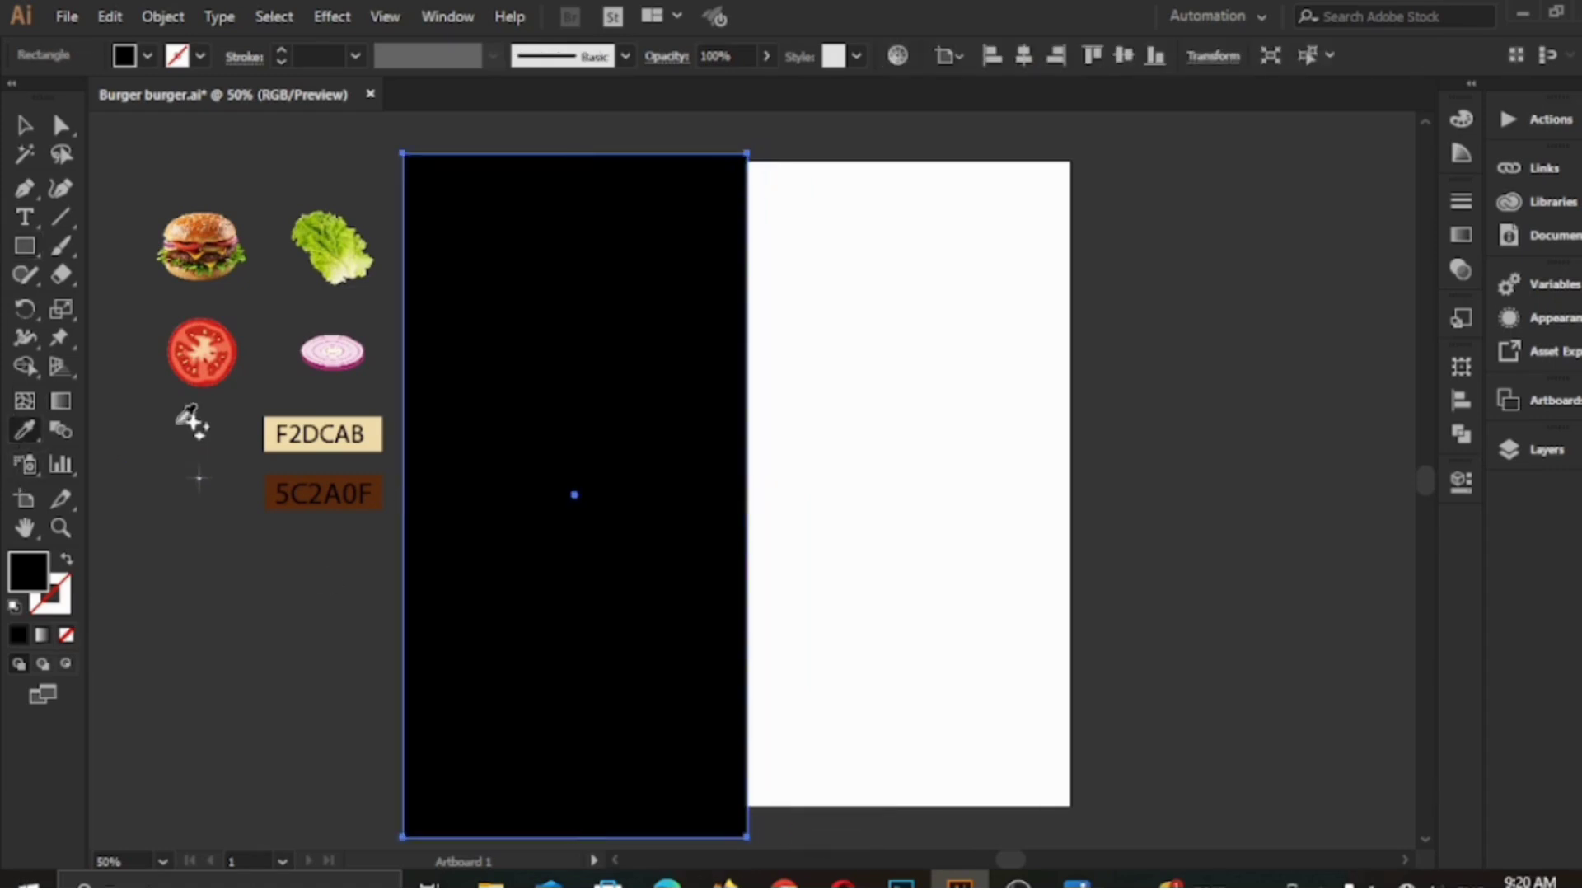
{"action": "left_click", "coordinate": [334, 418]}
{"action": "key", "text": "v"}
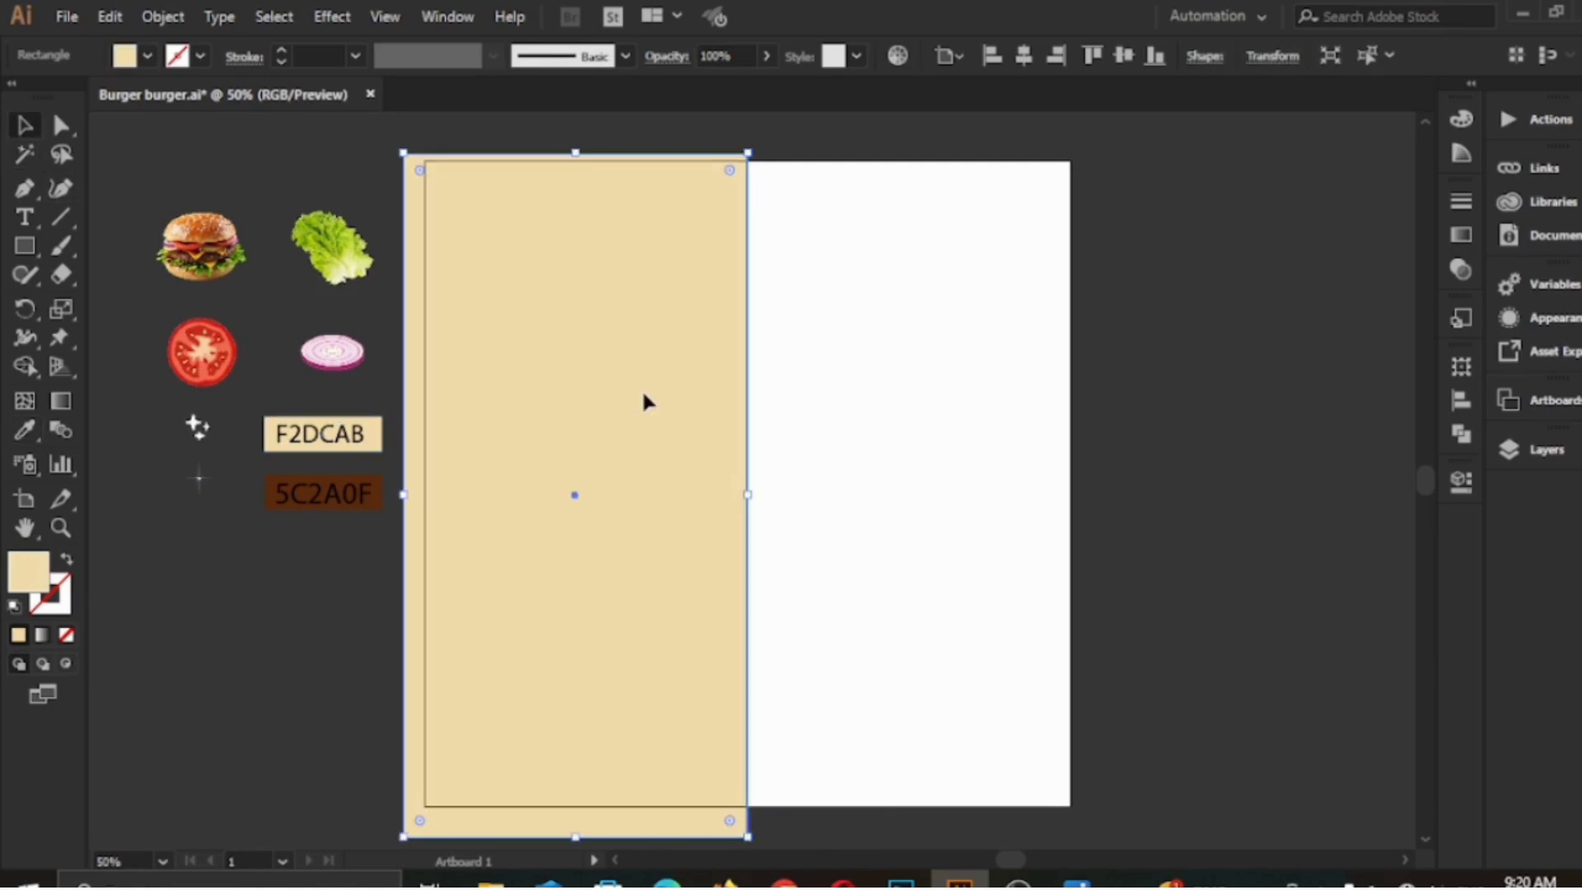
Duplicate the cream rectangle onto the artboard's right half and fill the copy with the brown 5C2A0F sample colour
{"action": "left_click_drag", "start_coordinate": [643, 395], "coordinate": [988, 394]}
{"action": "left_click", "coordinate": [1121, 422]}
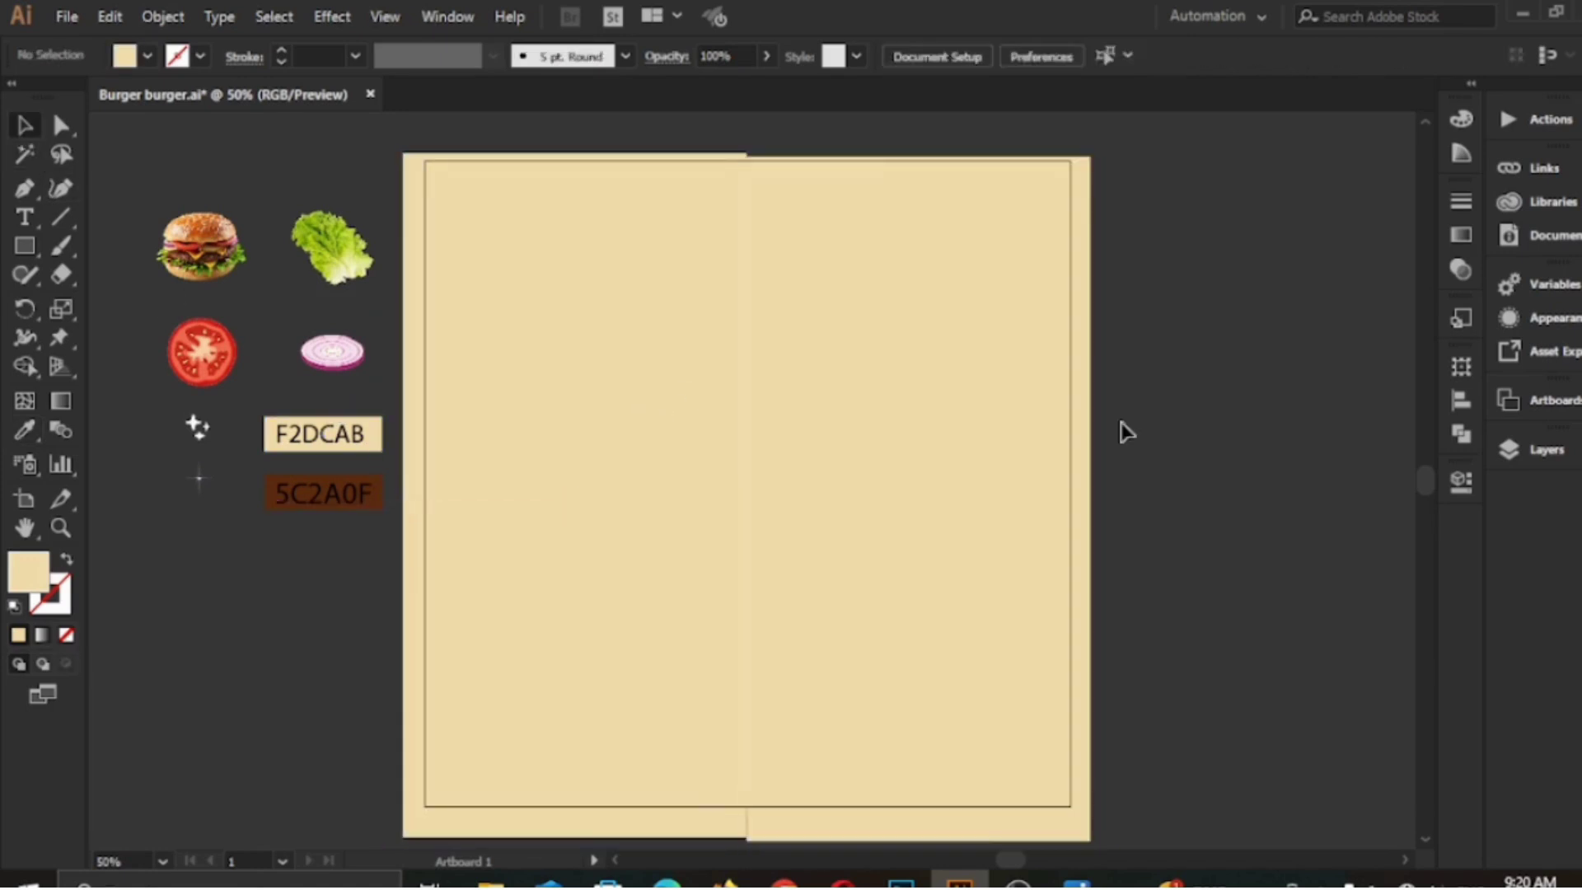
{"action": "left_click", "coordinate": [961, 381]}
{"action": "left_click", "coordinate": [24, 431]}
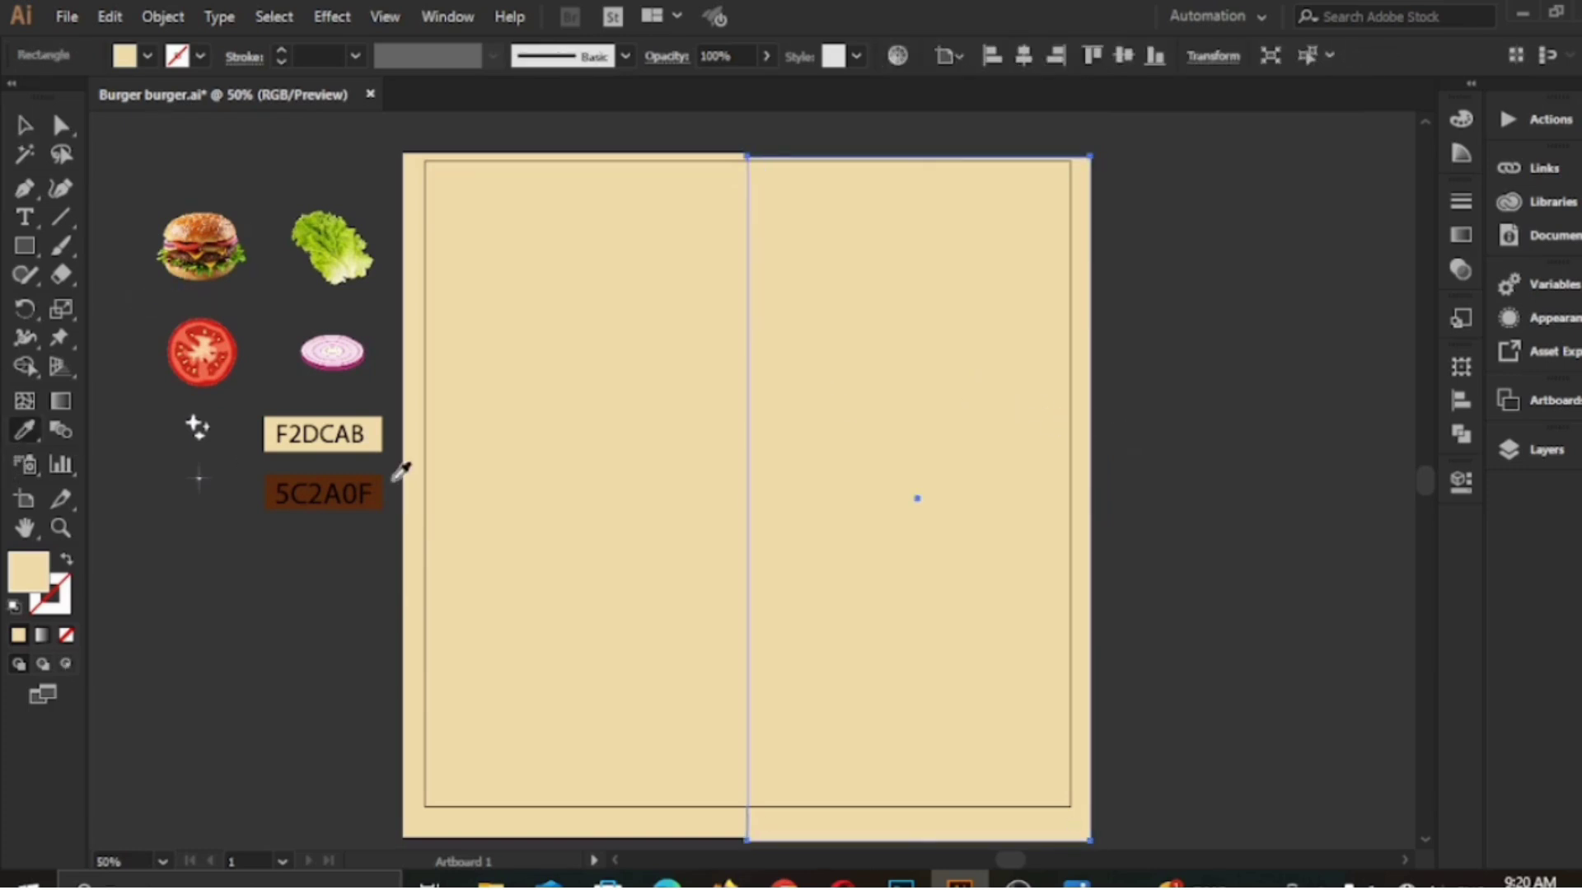
{"action": "left_click", "coordinate": [370, 476]}
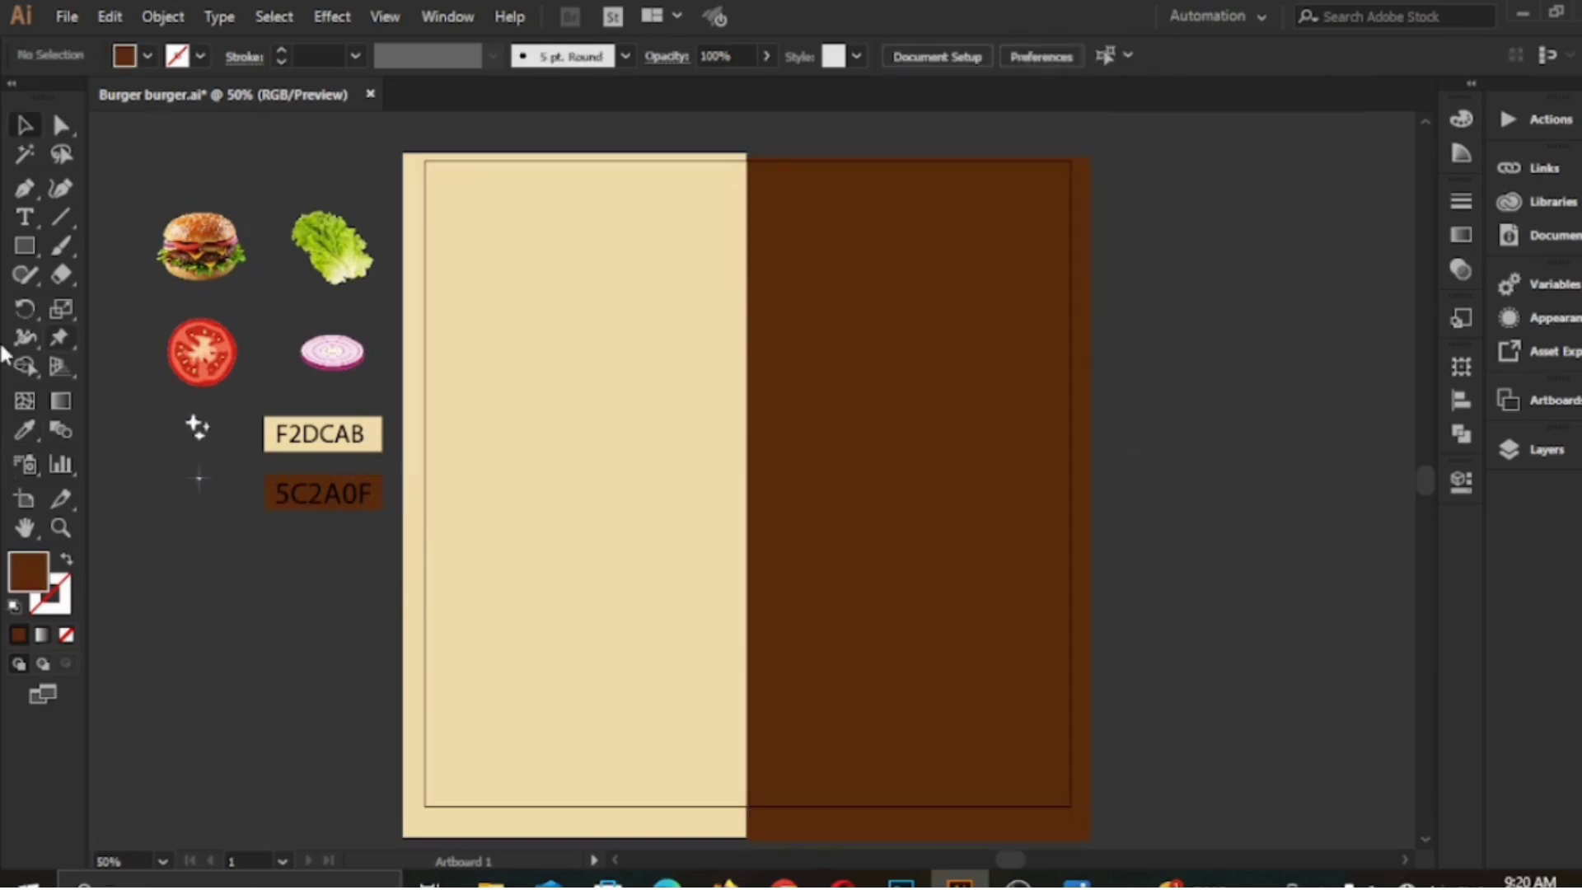
Add the text "Burger" and enlarge it to about 116 pt across the top of the brown half
{"action": "left_click", "coordinate": [26, 218]}
{"action": "left_click", "coordinate": [828, 240]}
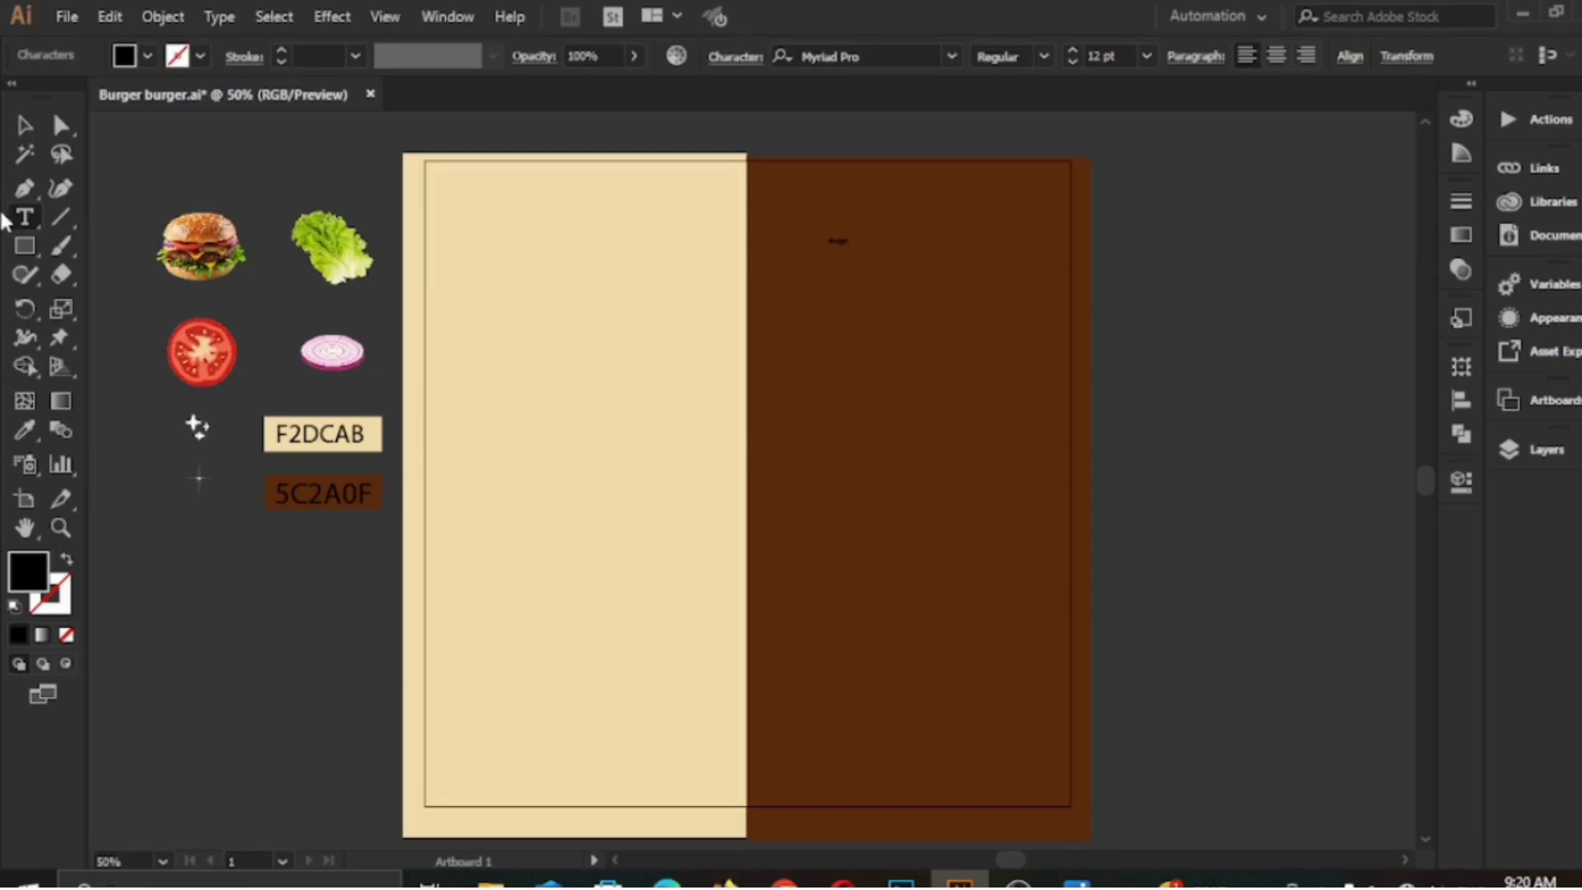
{"action": "left_click", "coordinate": [22, 126]}
{"action": "left_click_drag", "start_coordinate": [852, 252], "coordinate": [1113, 361]}
{"action": "left_click_drag", "start_coordinate": [985, 327], "coordinate": [909, 210]}
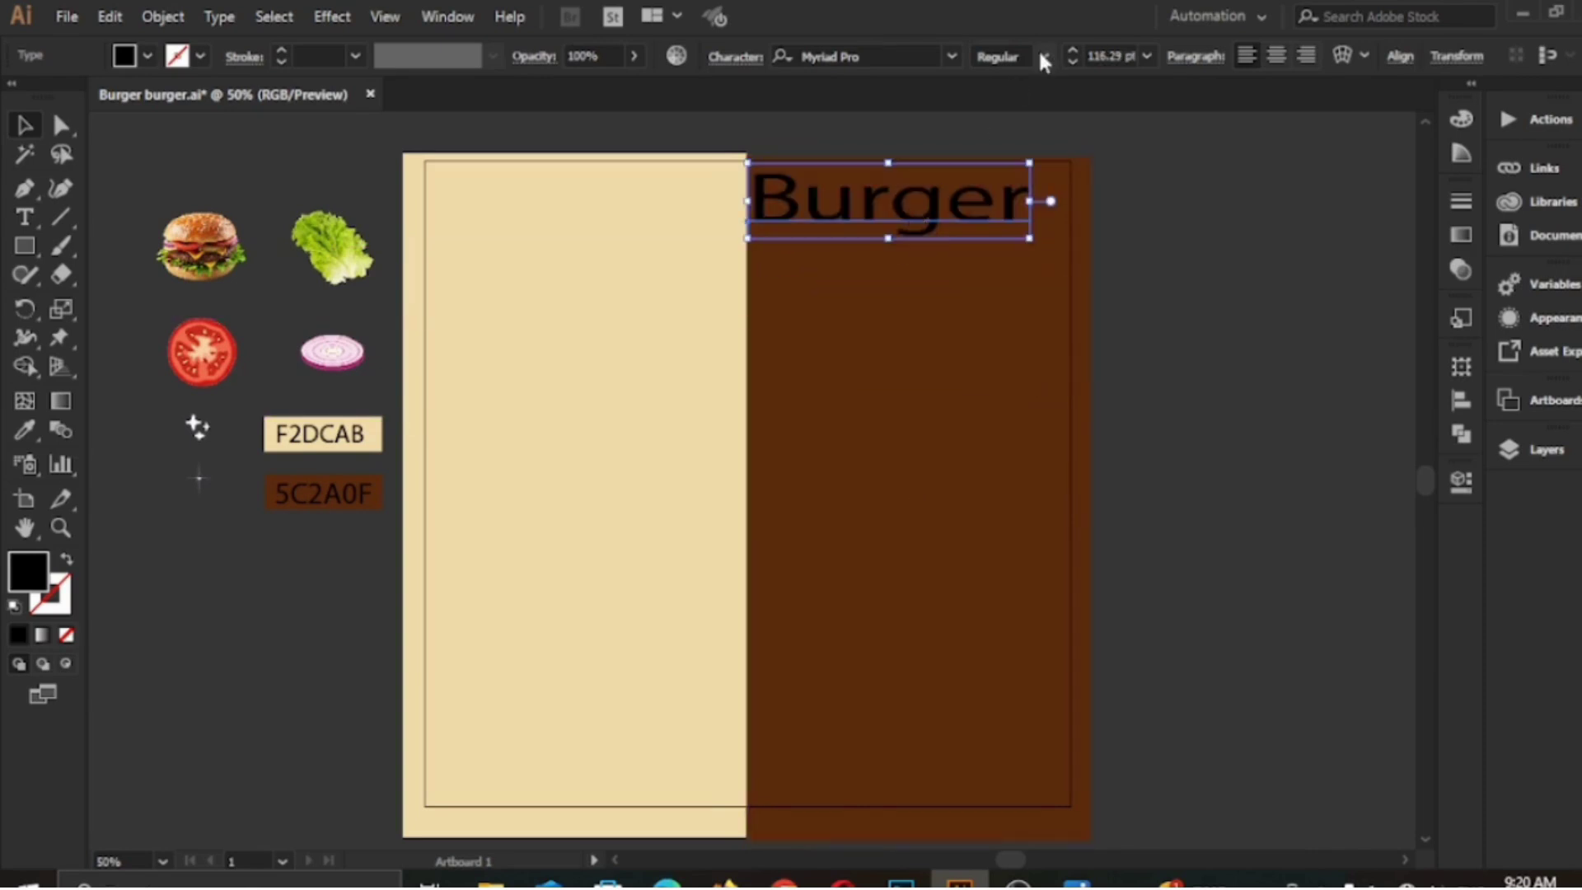
Try Arial Rounded MT Bold on the Burger text and set it aside off the artboard
{"action": "left_click", "coordinate": [948, 56]}
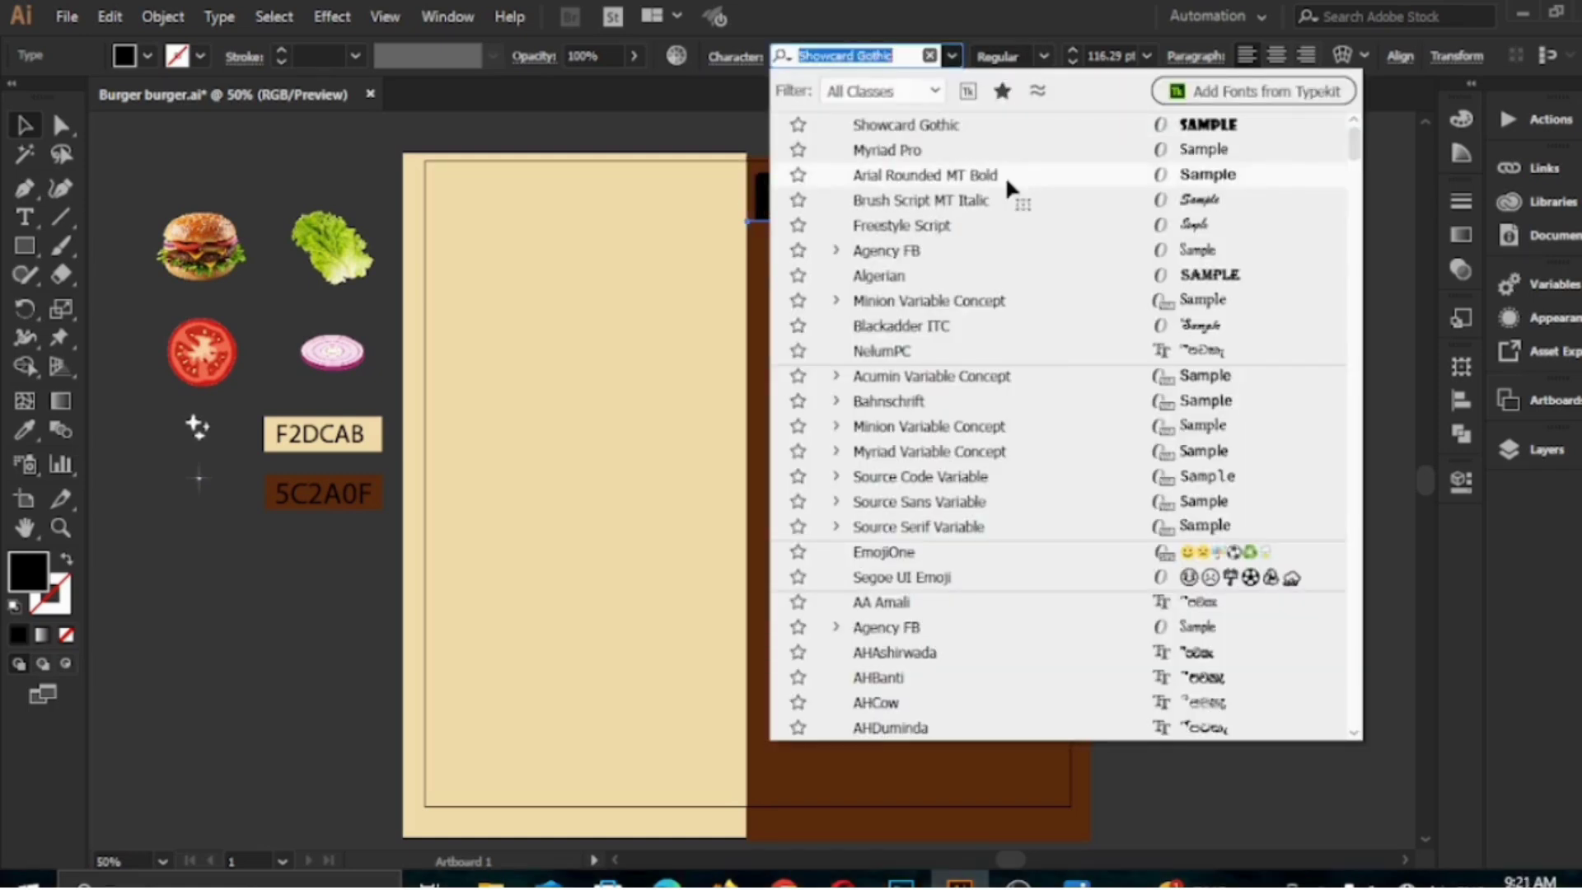
{"action": "left_click", "coordinate": [1005, 175]}
{"action": "left_click_drag", "start_coordinate": [1083, 236], "coordinate": [1070, 232]}
{"action": "left_click_drag", "start_coordinate": [923, 217], "coordinate": [245, 615]}
Set the Burger text in Berlin Sans FB Demi Bold and fit it at about 113 pt across the brown half's top
{"action": "left_click", "coordinate": [951, 56]}
{"action": "left_click", "coordinate": [952, 56]}
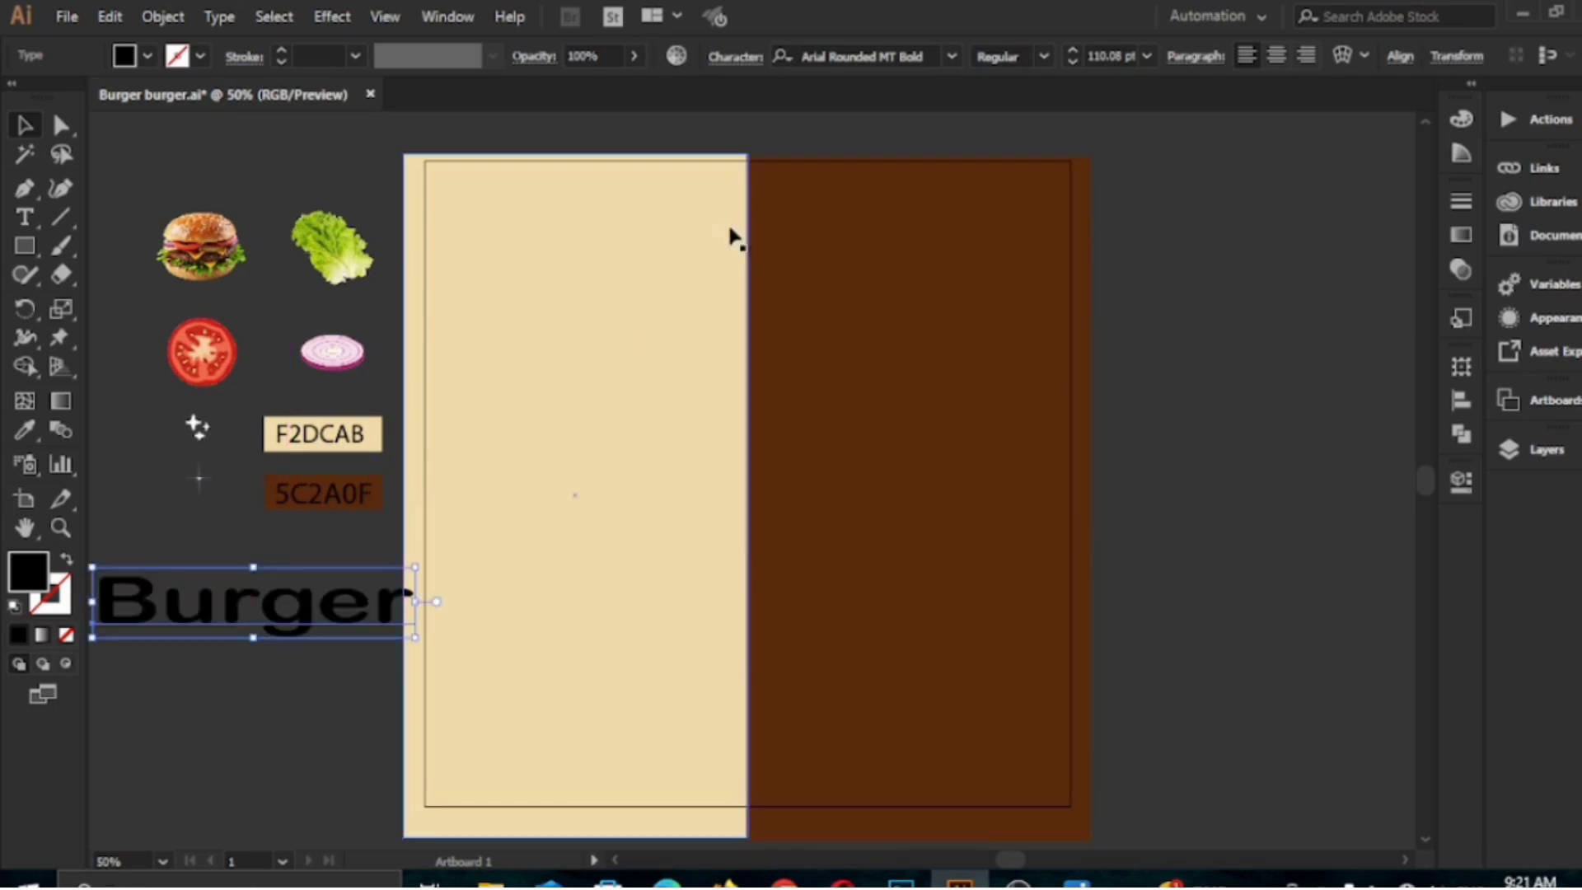
{"action": "left_click", "coordinate": [954, 55]}
{"action": "scroll", "coordinate": [1094, 579], "scroll_direction": "down", "scroll_amount": 8}
{"action": "left_click", "coordinate": [1093, 578]}
{"action": "left_click_drag", "start_coordinate": [241, 611], "coordinate": [897, 209]}
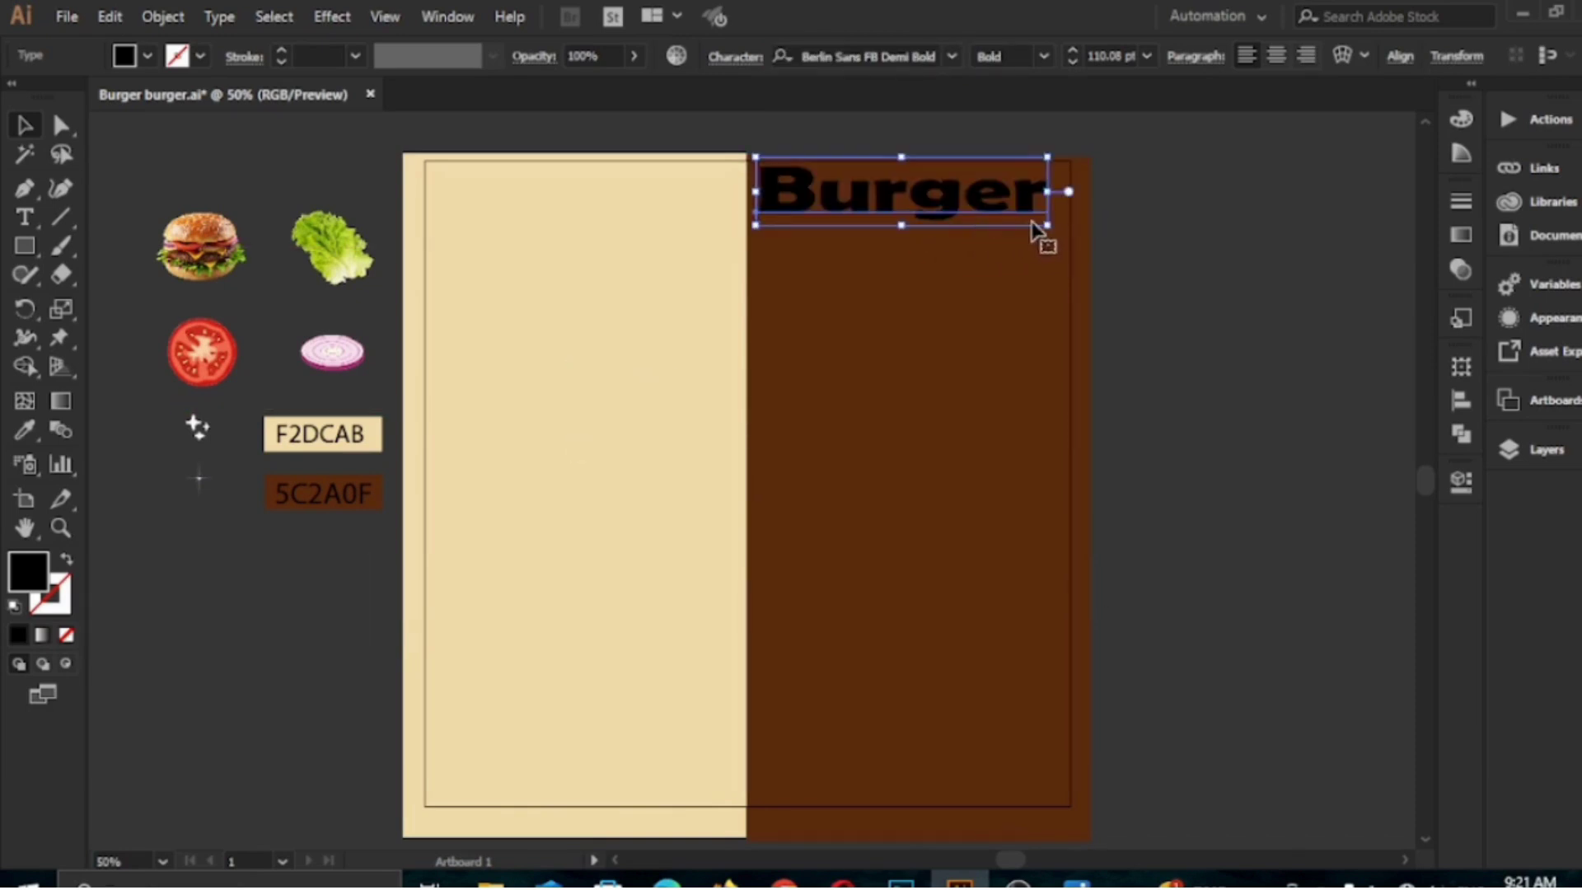
{"action": "left_click_drag", "start_coordinate": [1048, 228], "coordinate": [1057, 229]}
{"action": "left_click_drag", "start_coordinate": [913, 194], "coordinate": [913, 208]}
Recolour the Burger text with the cream sampled from the left rectangle
{"action": "left_click", "coordinate": [24, 429]}
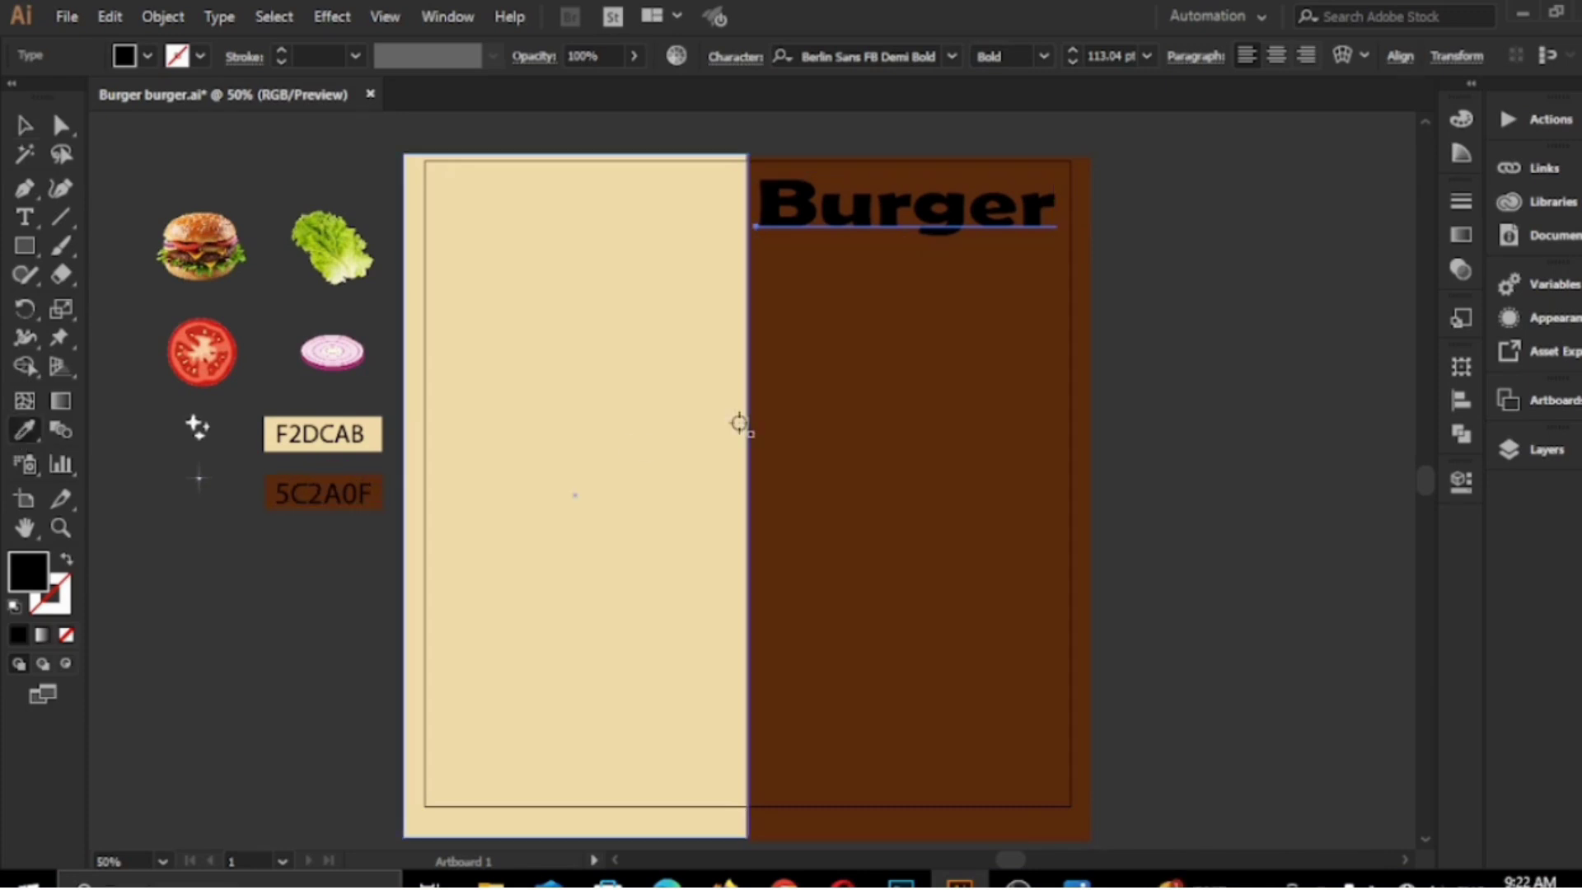
{"action": "left_click", "coordinate": [510, 419]}
{"action": "left_click", "coordinate": [24, 126]}
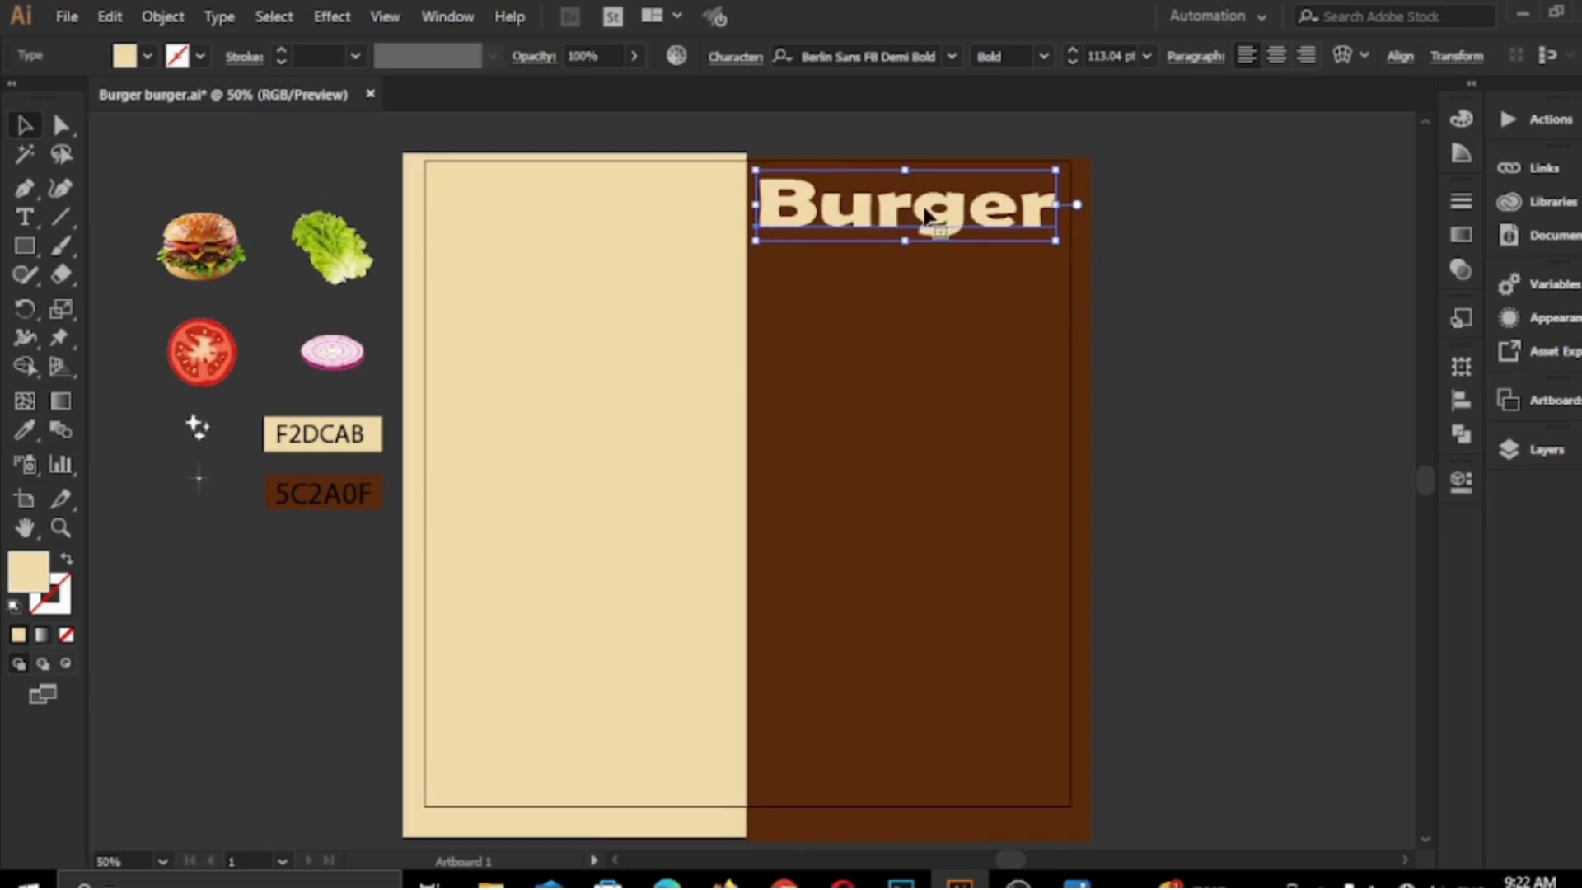
Duplicate the cream Burger text downward three times to make an evenly spaced stack of four lines
{"action": "left_click_drag", "start_coordinate": [904, 220], "coordinate": [910, 285]}
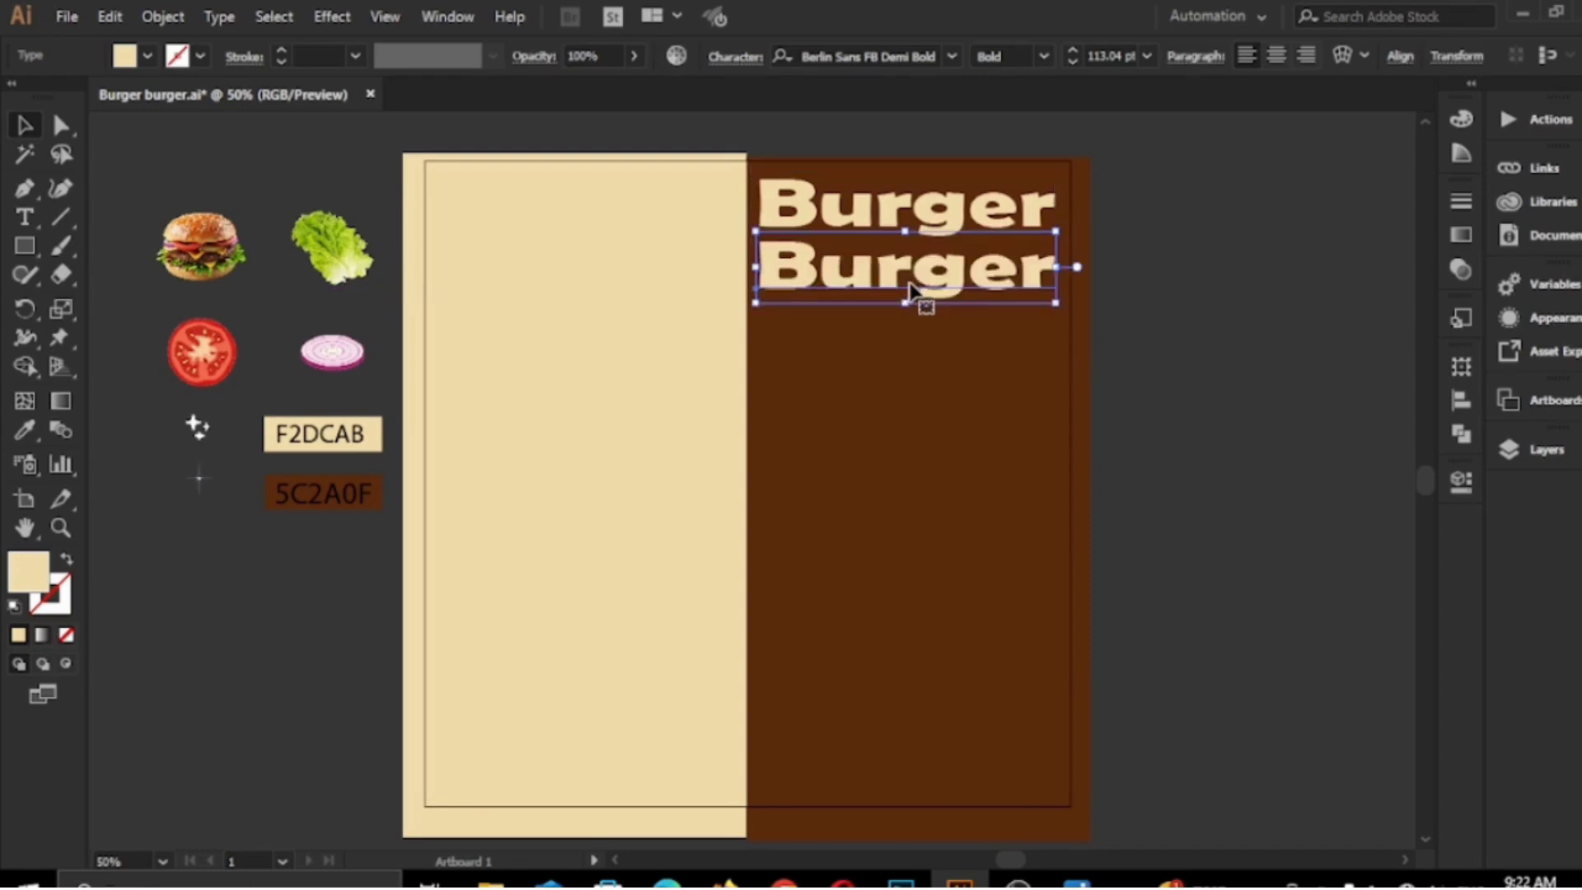
{"action": "left_click_drag", "start_coordinate": [898, 288], "coordinate": [921, 340]}
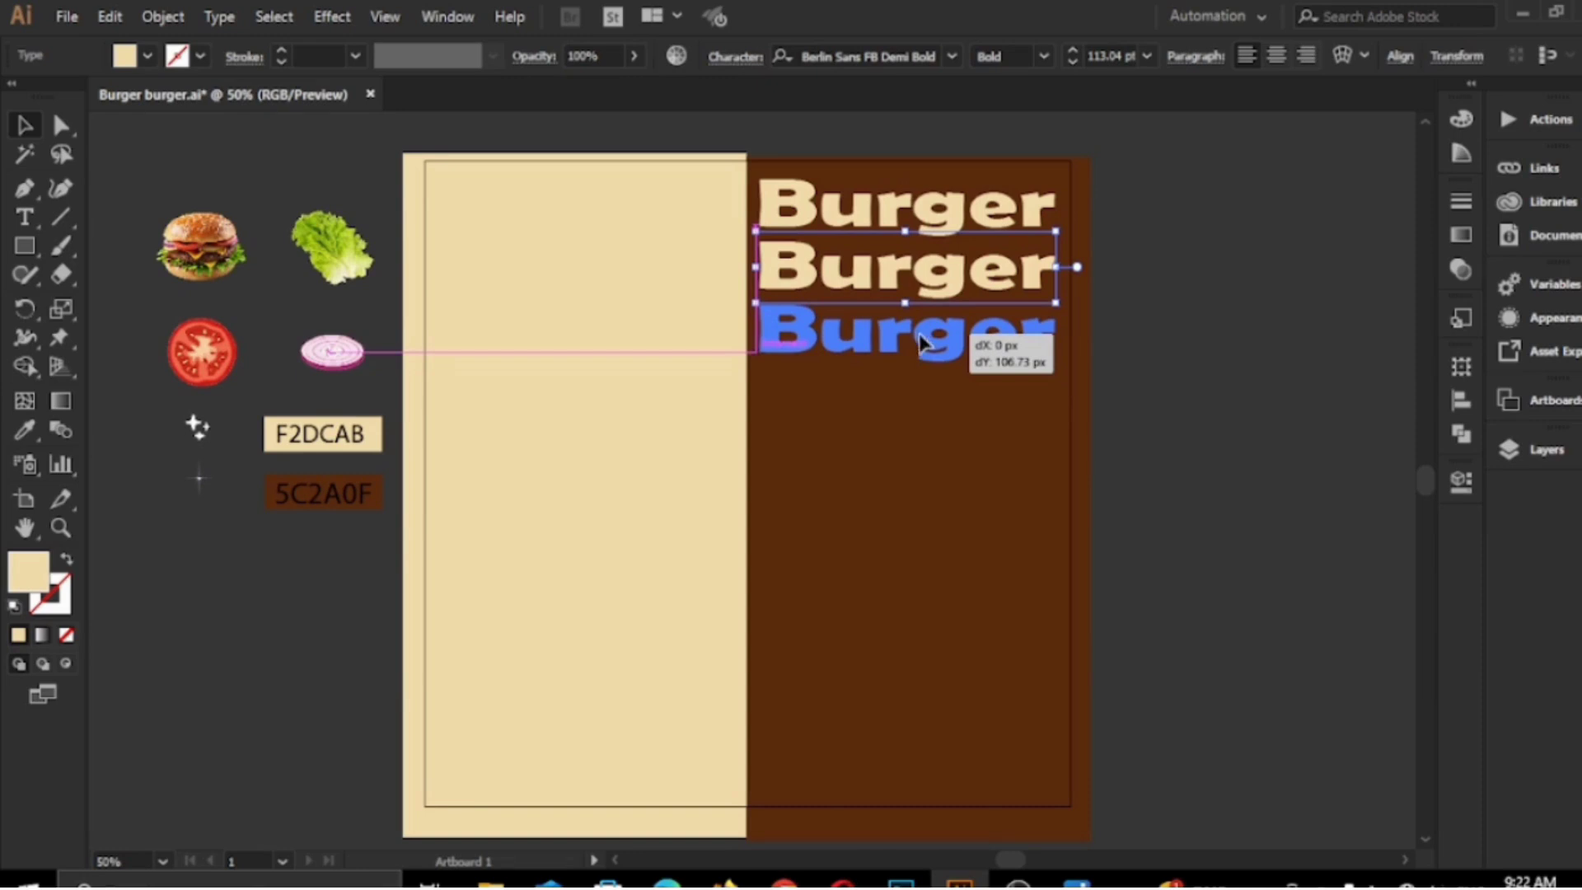
{"action": "left_click_drag", "start_coordinate": [921, 340], "coordinate": [922, 342]}
{"action": "left_click", "coordinate": [977, 409]}
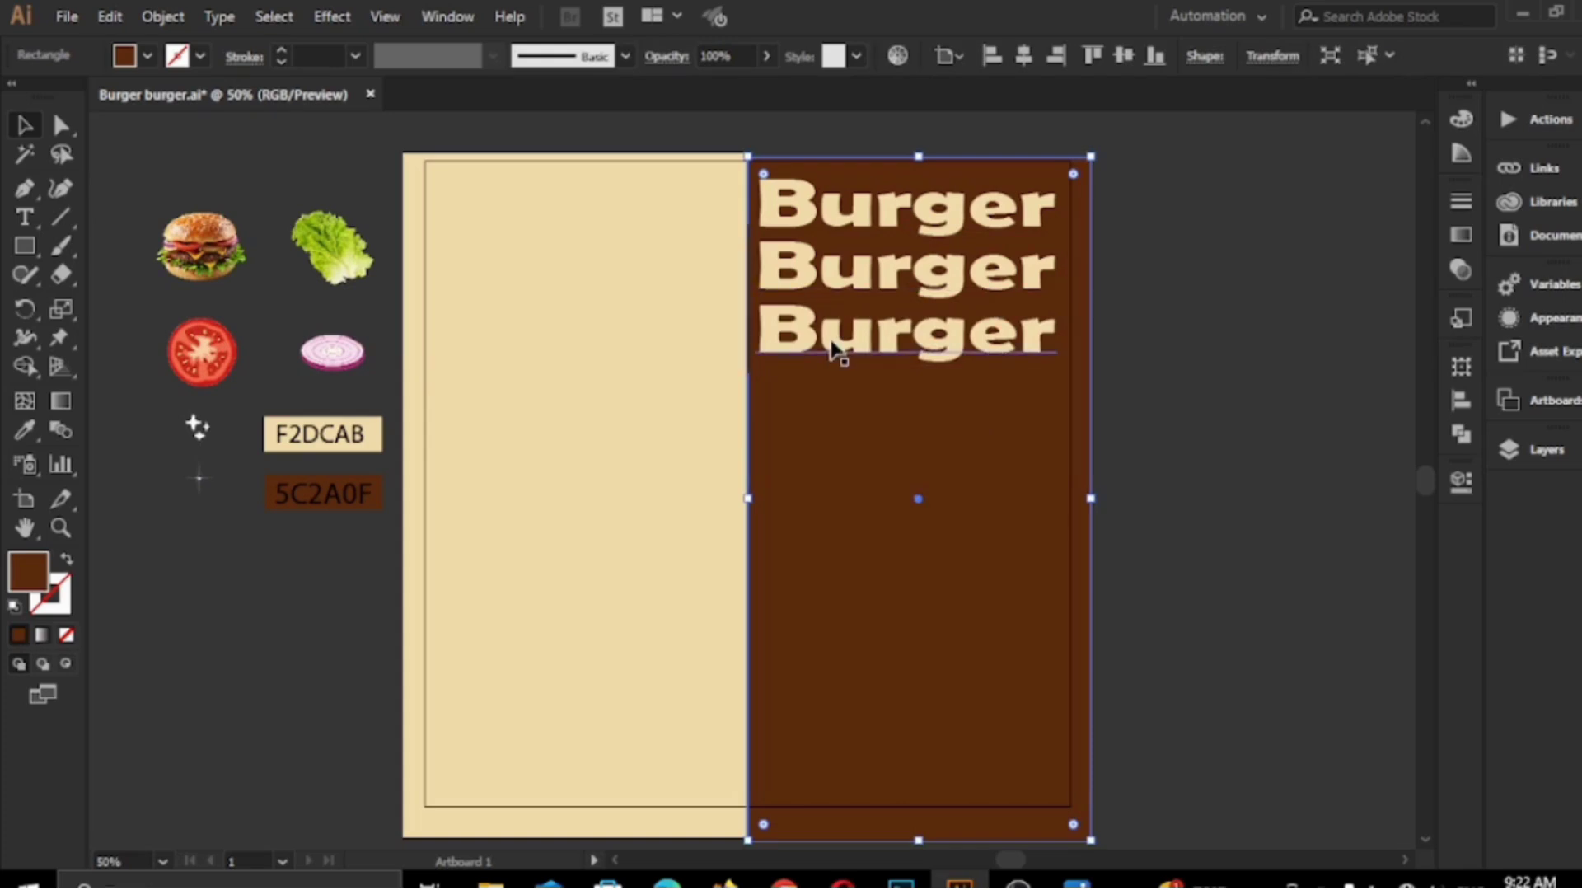
{"action": "left_click", "coordinate": [884, 344]}
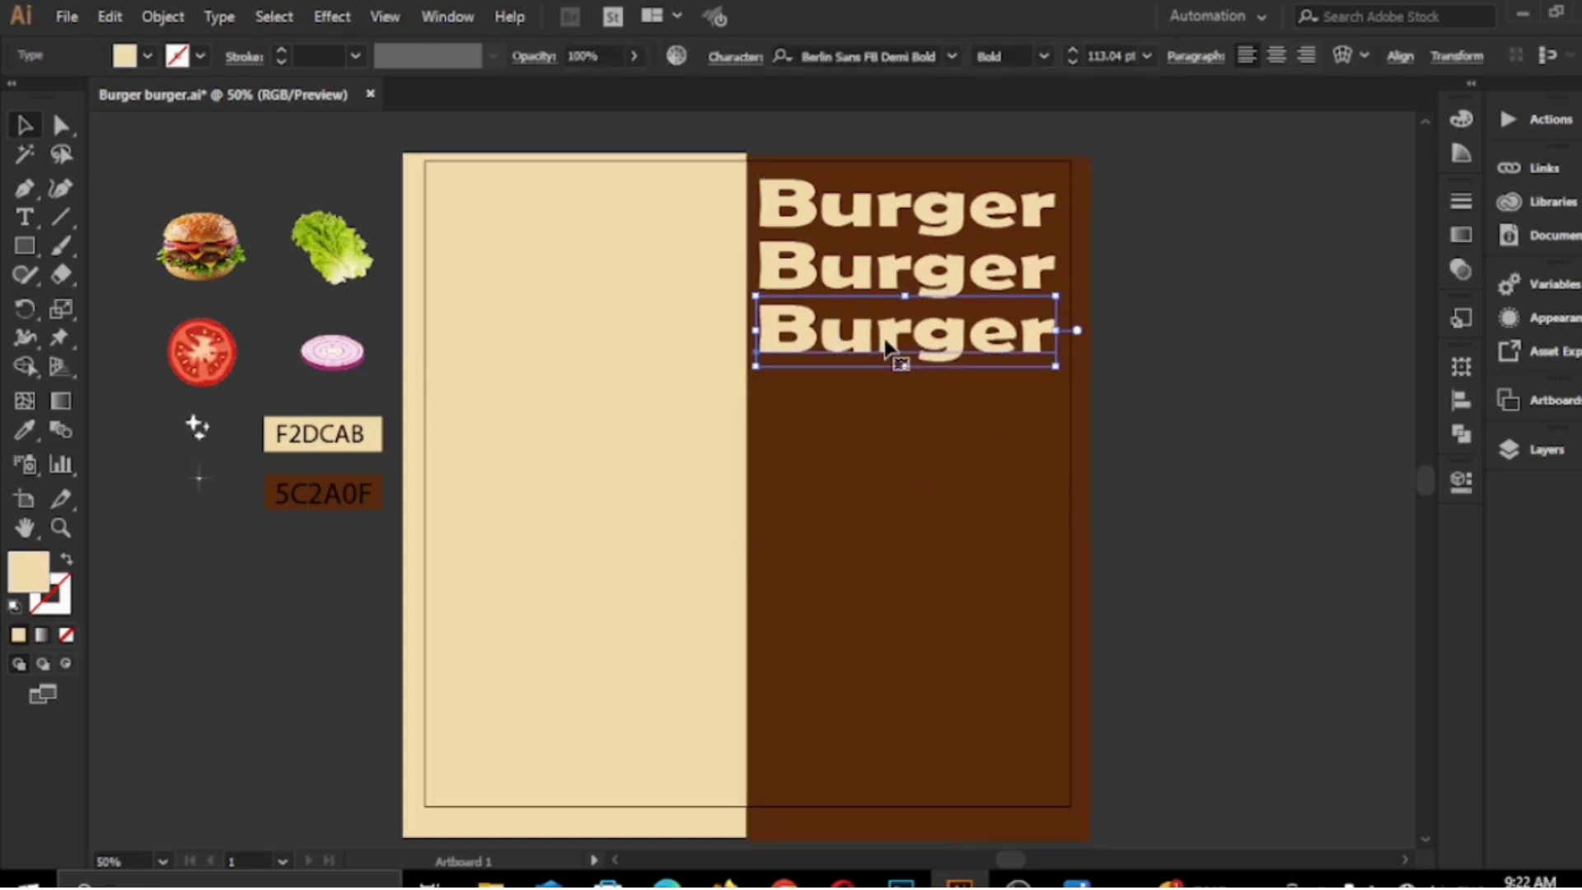
{"action": "left_click_drag", "start_coordinate": [887, 347], "coordinate": [894, 403]}
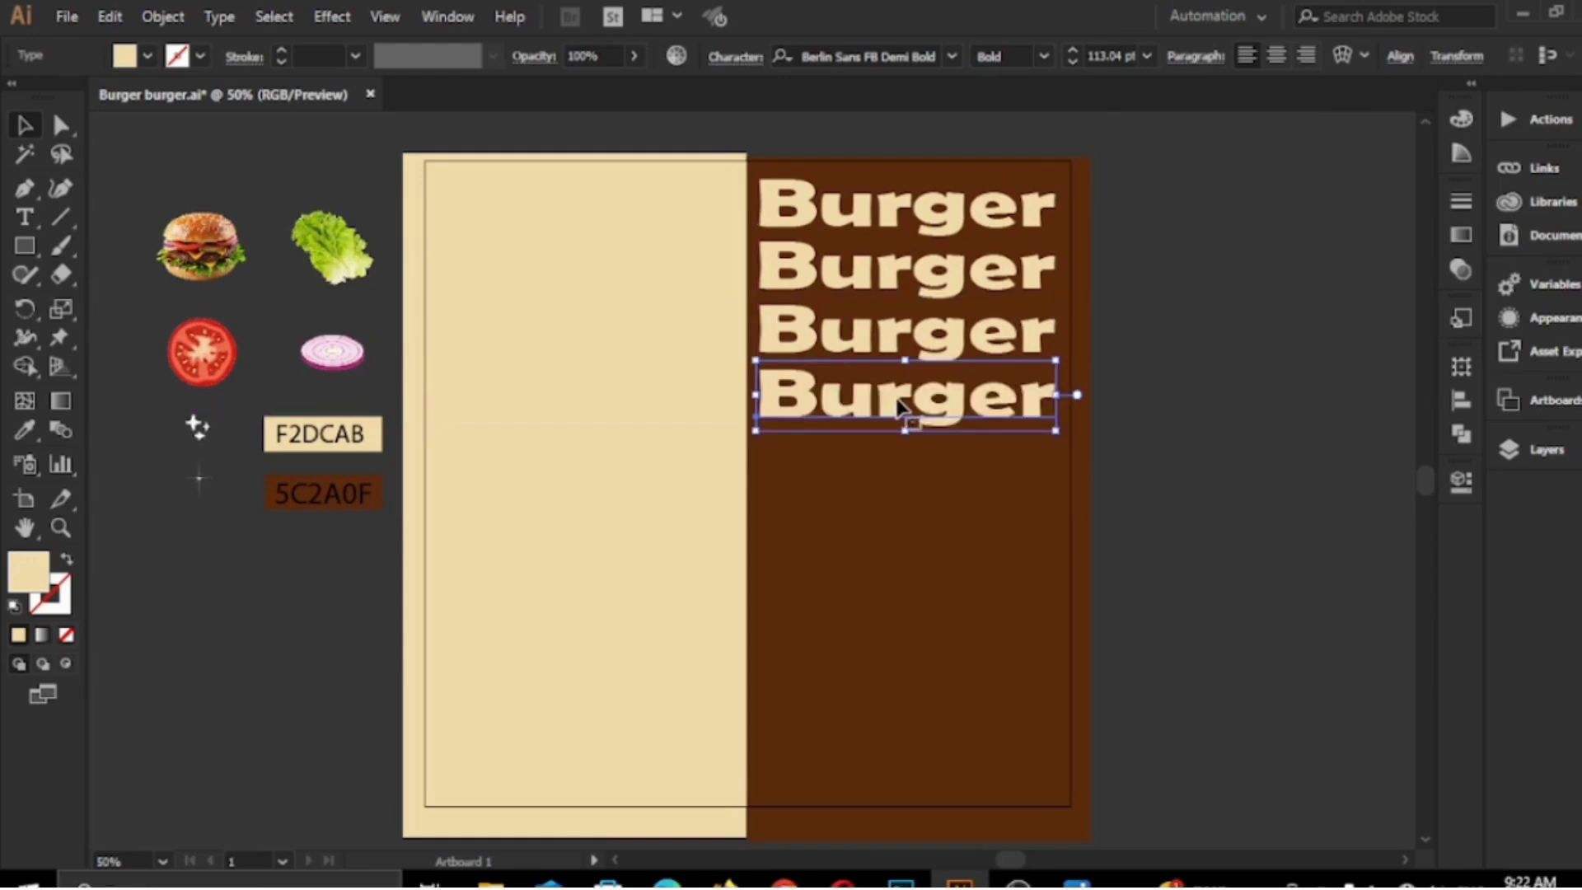
Remove the fourth Burger line's fill and give it a stroke in the copied colour F2DCAB
{"action": "left_click", "coordinate": [148, 57]}
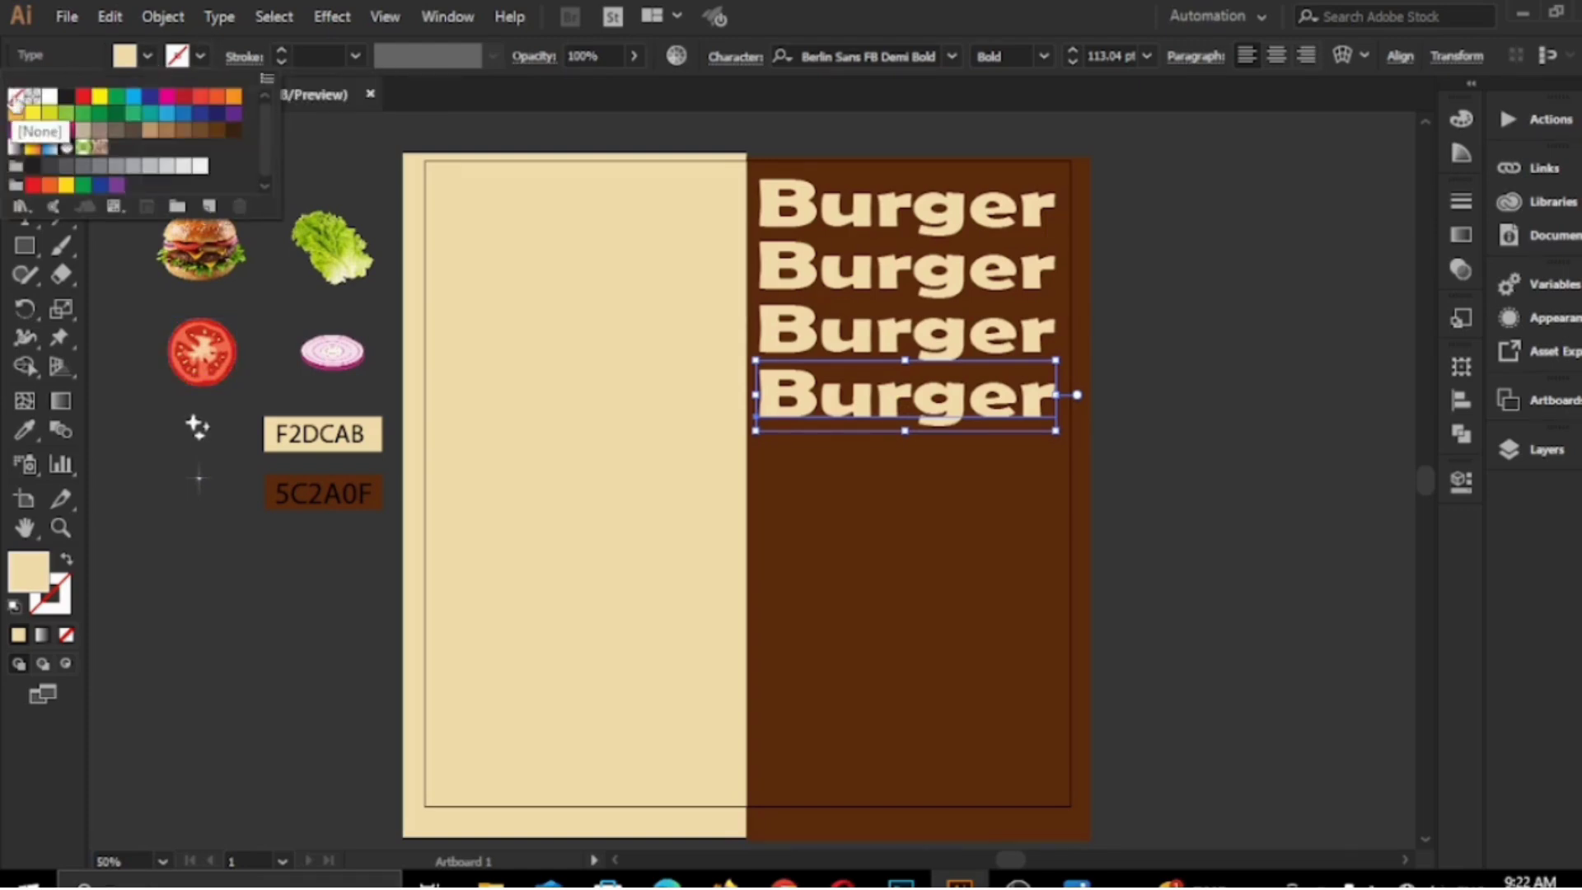
{"action": "double_click", "coordinate": [313, 435]}
{"action": "key", "text": "ctrl+c"}
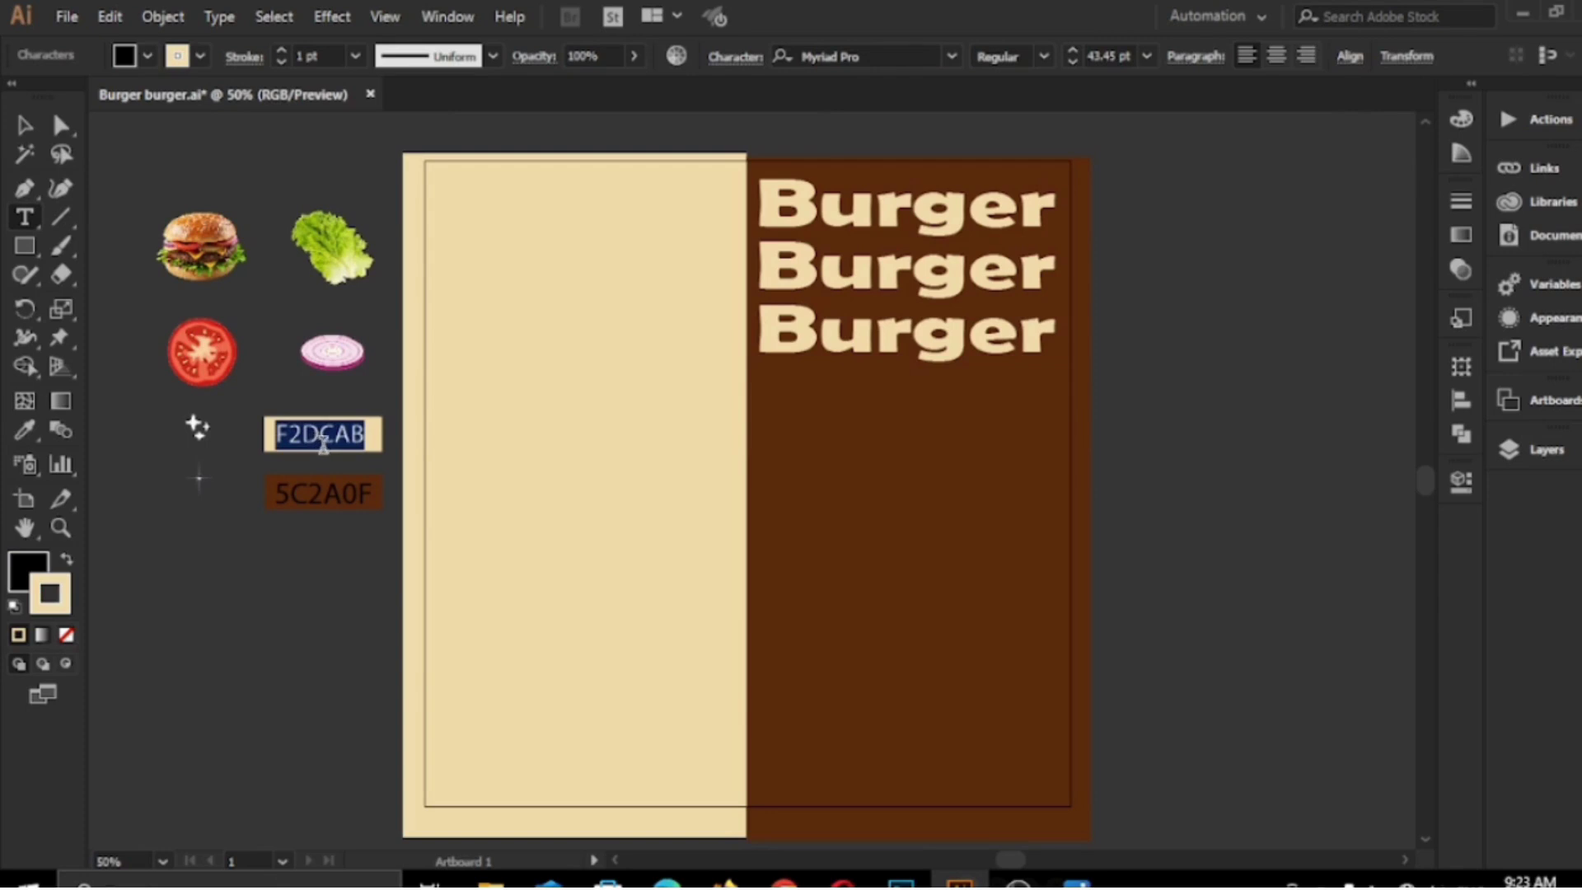
{"action": "left_click", "coordinate": [23, 128]}
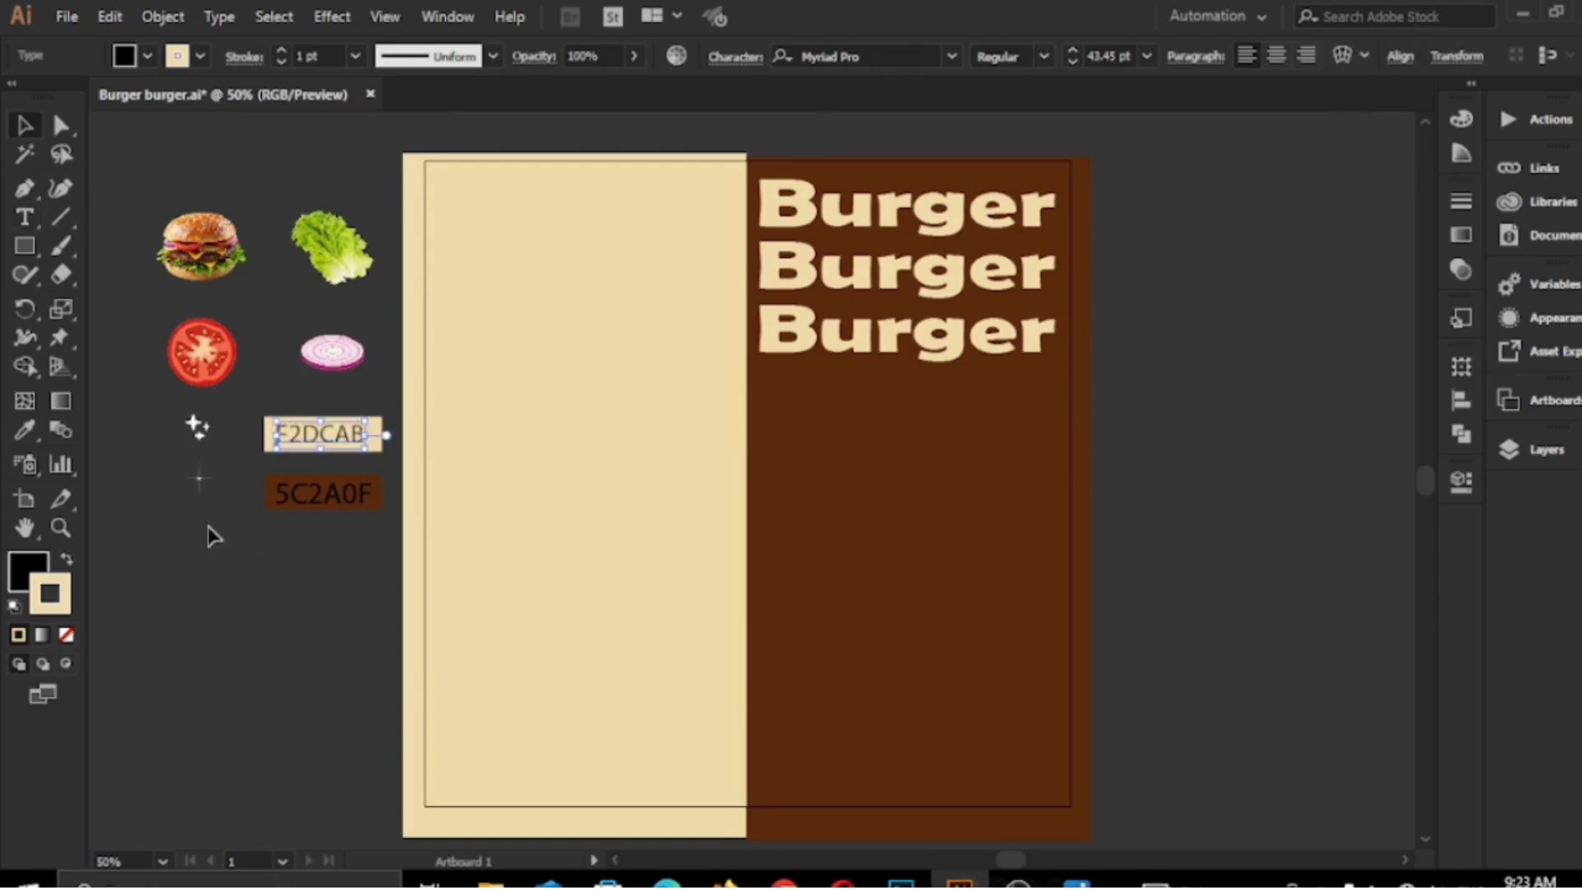
{"action": "left_click", "coordinate": [916, 422]}
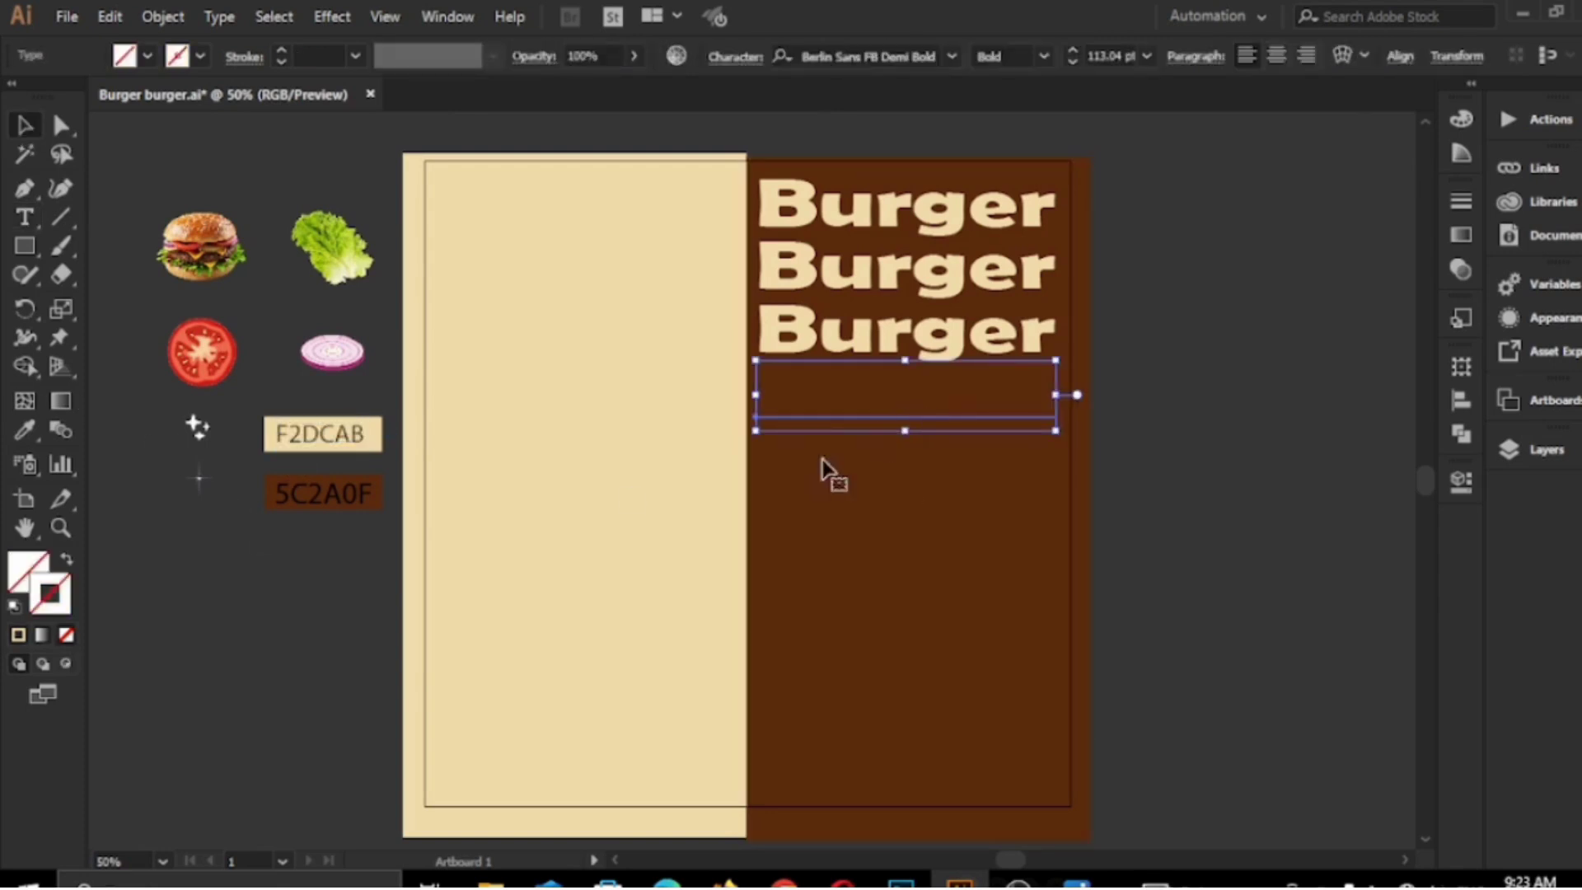
{"action": "double_click", "coordinate": [51, 611]}
{"action": "key", "text": "ctrl+v"}
{"action": "left_click", "coordinate": [1493, 117]}
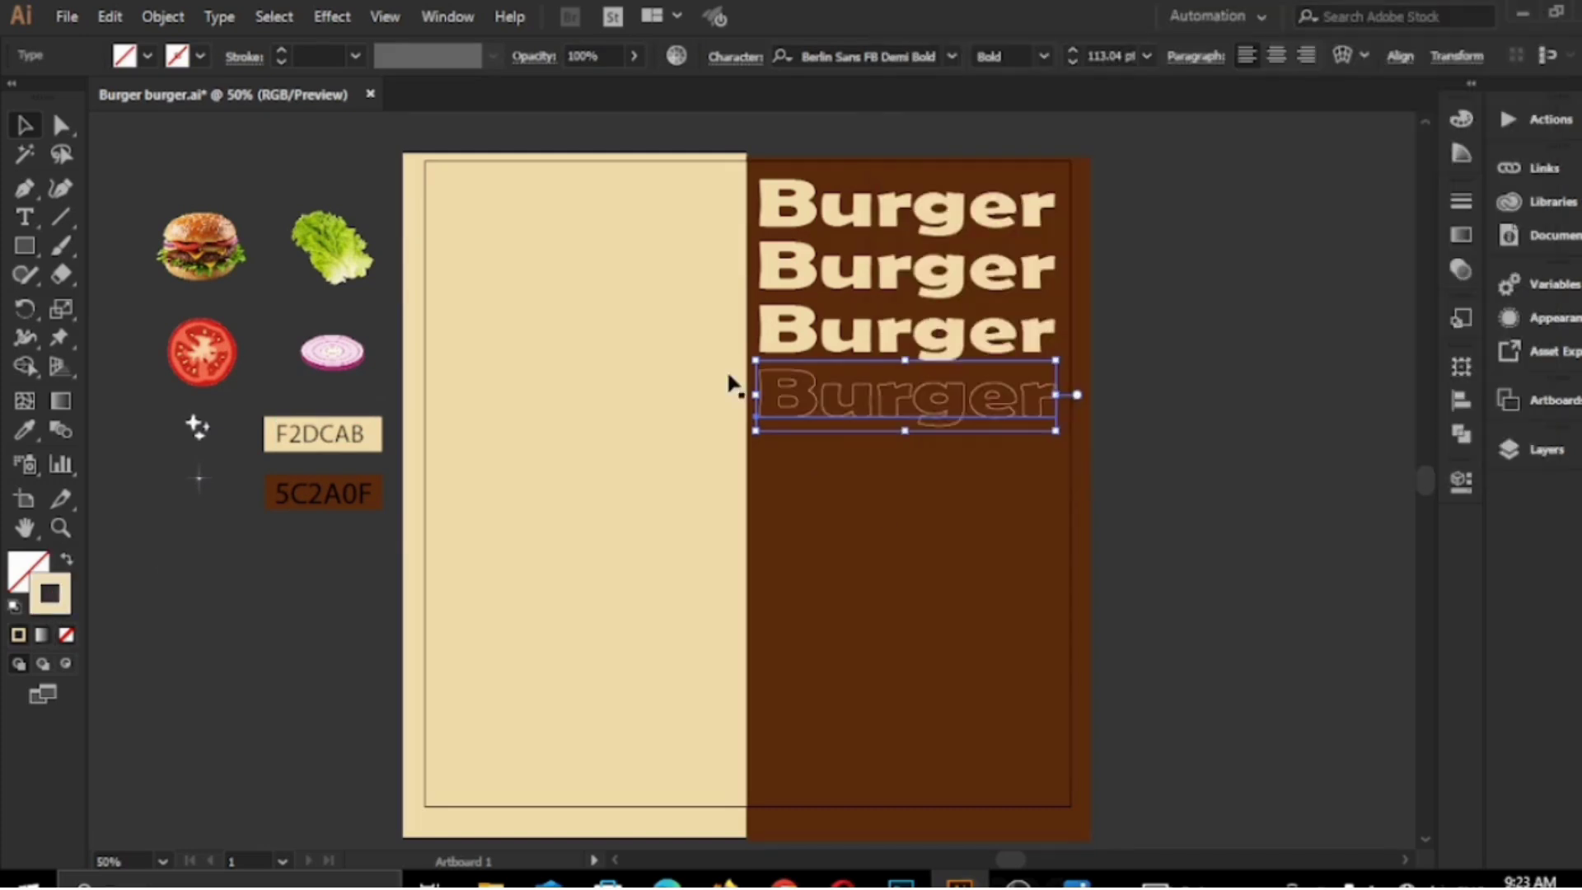
Set the outlined Burger line's stroke weight to 4 pt
{"action": "left_click", "coordinate": [283, 48]}
{"action": "left_click", "coordinate": [283, 48]}
{"action": "left_click", "coordinate": [283, 49]}
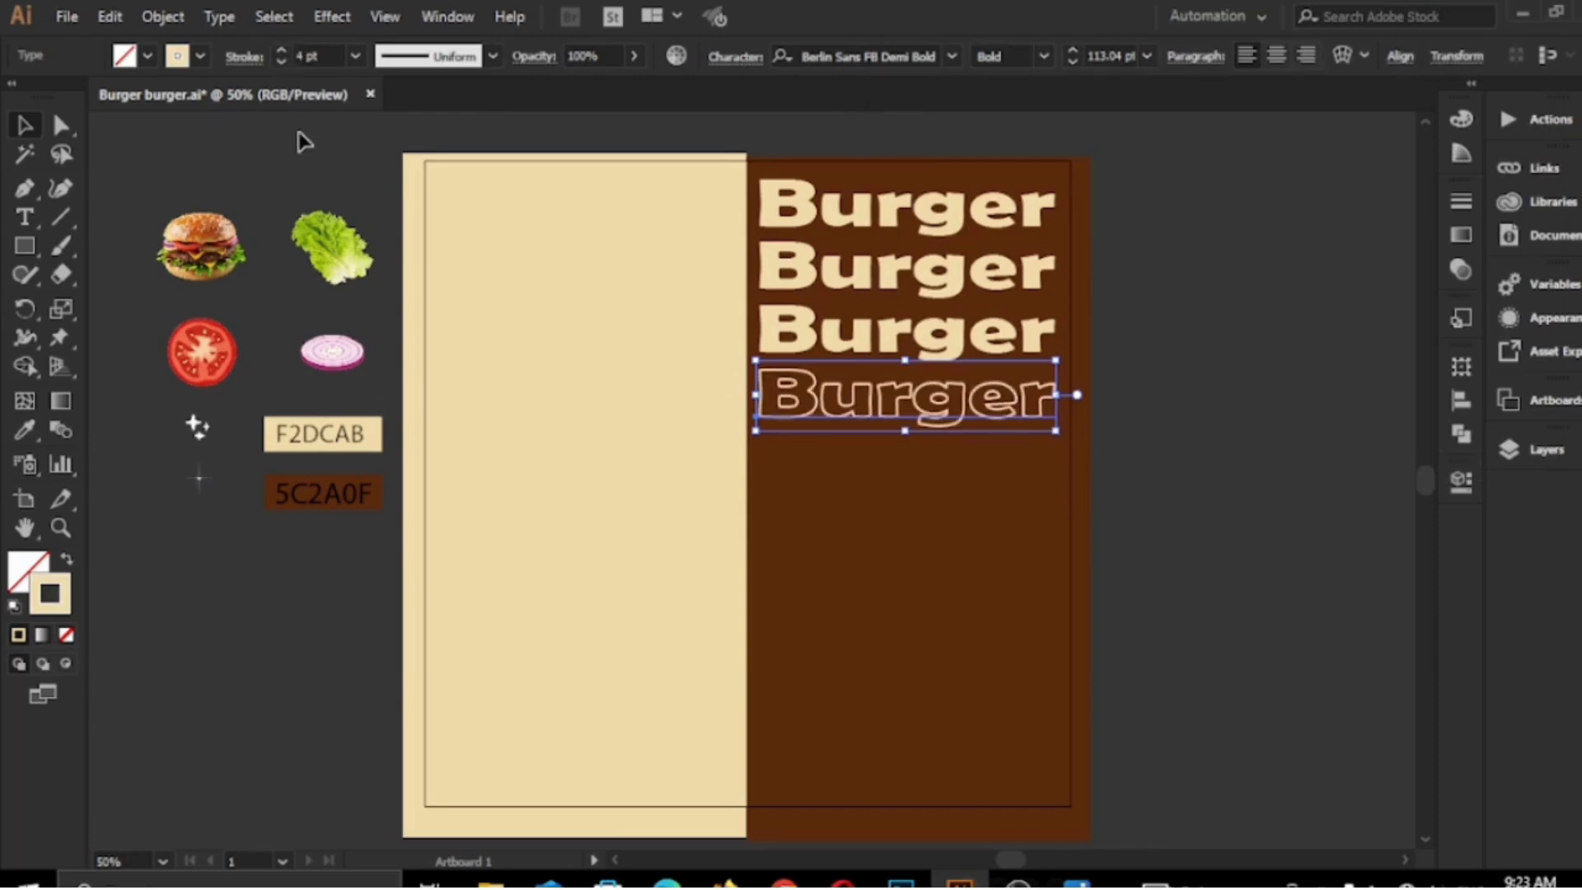
{"action": "left_click", "coordinate": [343, 137]}
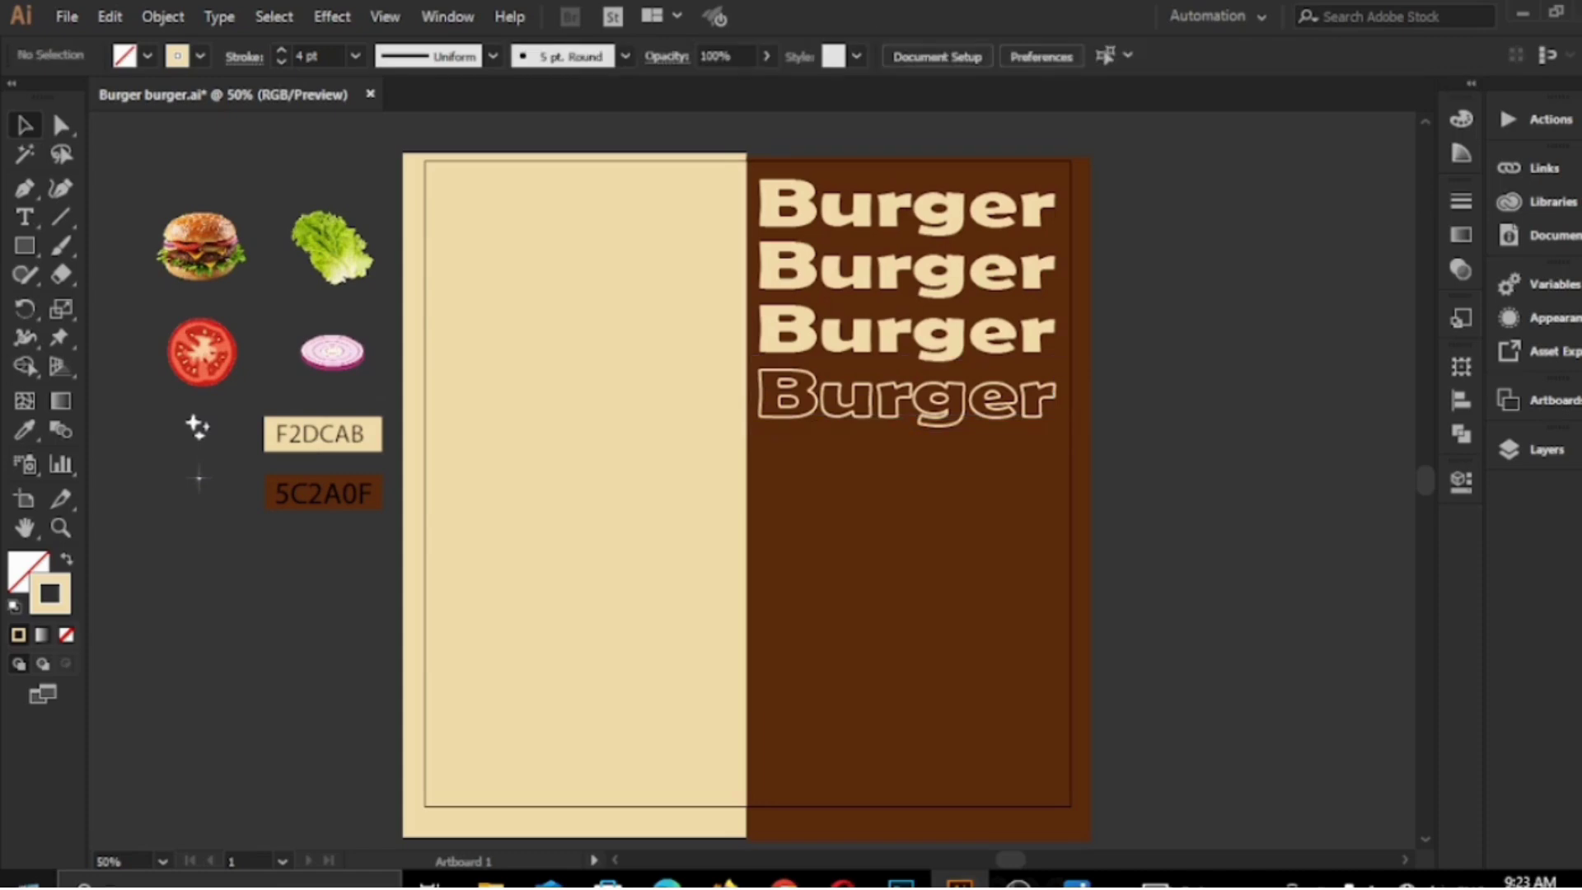
Duplicate the outlined Burger line four times downward and place three solid cream copies beneath them
{"action": "left_click", "coordinate": [845, 421]}
{"action": "left_click_drag", "start_coordinate": [906, 415], "coordinate": [921, 471]}
{"action": "left_click_drag", "start_coordinate": [920, 473], "coordinate": [921, 537]}
{"action": "left_click_drag", "start_coordinate": [911, 537], "coordinate": [904, 657]}
{"action": "left_click_drag", "start_coordinate": [902, 352], "coordinate": [886, 841]}
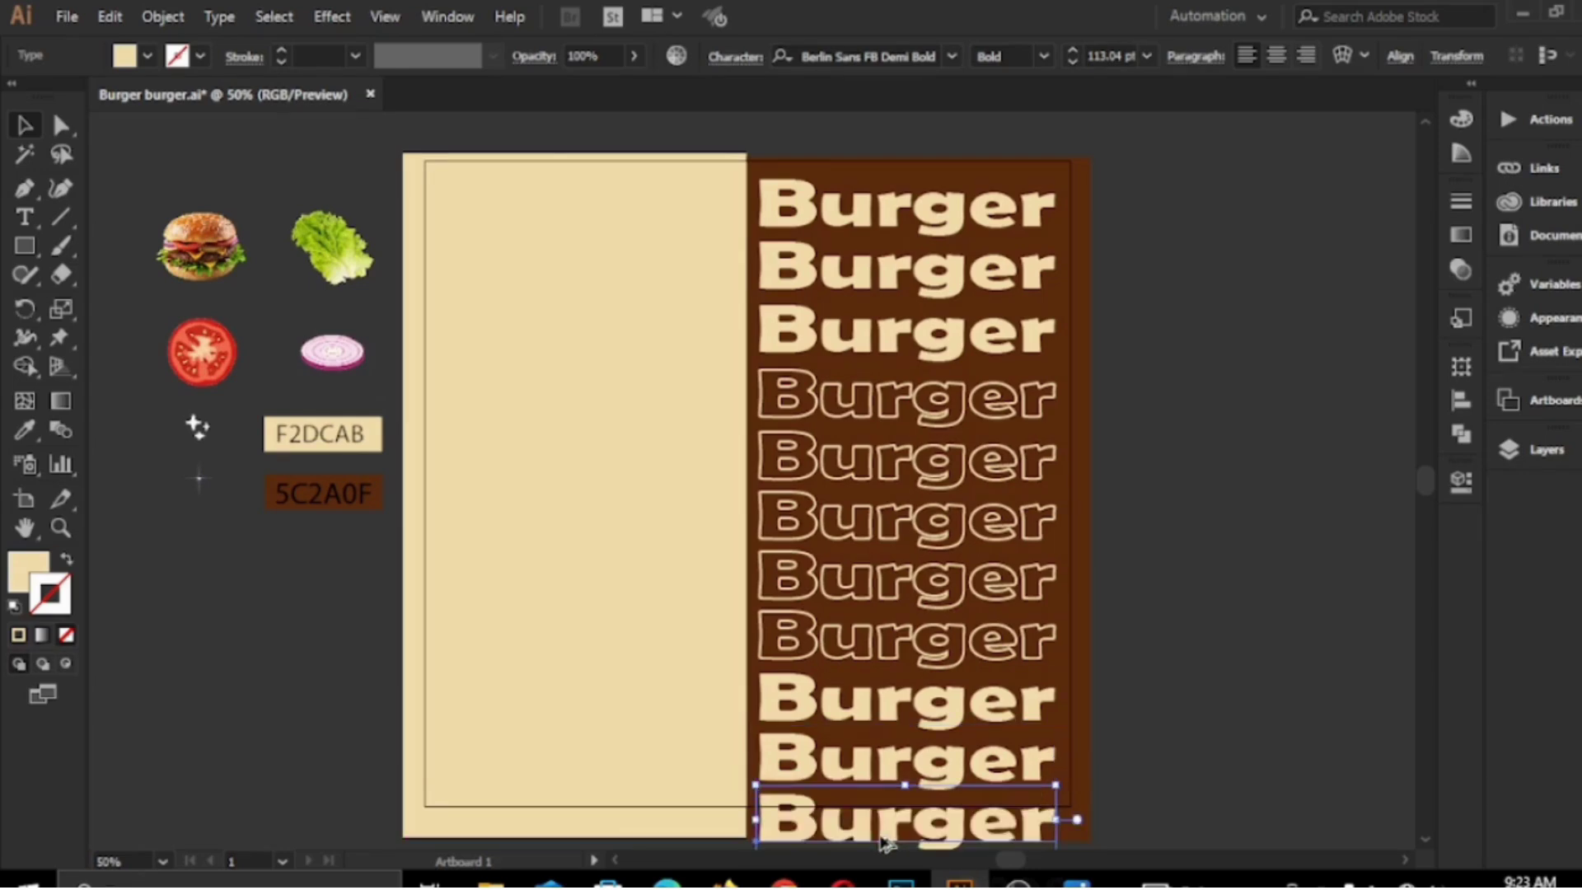
Group all eleven Burger text lines on the brown half
{"action": "left_click", "coordinate": [845, 757], "text": "shift"}
{"action": "left_click", "coordinate": [849, 692], "text": "shift"}
{"action": "left_click", "coordinate": [853, 634], "text": "shift"}
{"action": "left_click", "coordinate": [855, 561], "text": "shift"}
{"action": "left_click", "coordinate": [865, 503], "text": "shift"}
{"action": "left_click", "coordinate": [863, 453], "text": "shift"}
{"action": "left_click", "coordinate": [861, 408], "text": "shift"}
{"action": "left_click", "coordinate": [873, 342], "text": "shift"}
{"action": "left_click", "coordinate": [894, 235], "text": "shift"}
{"action": "left_click", "coordinate": [849, 206], "text": "shift"}
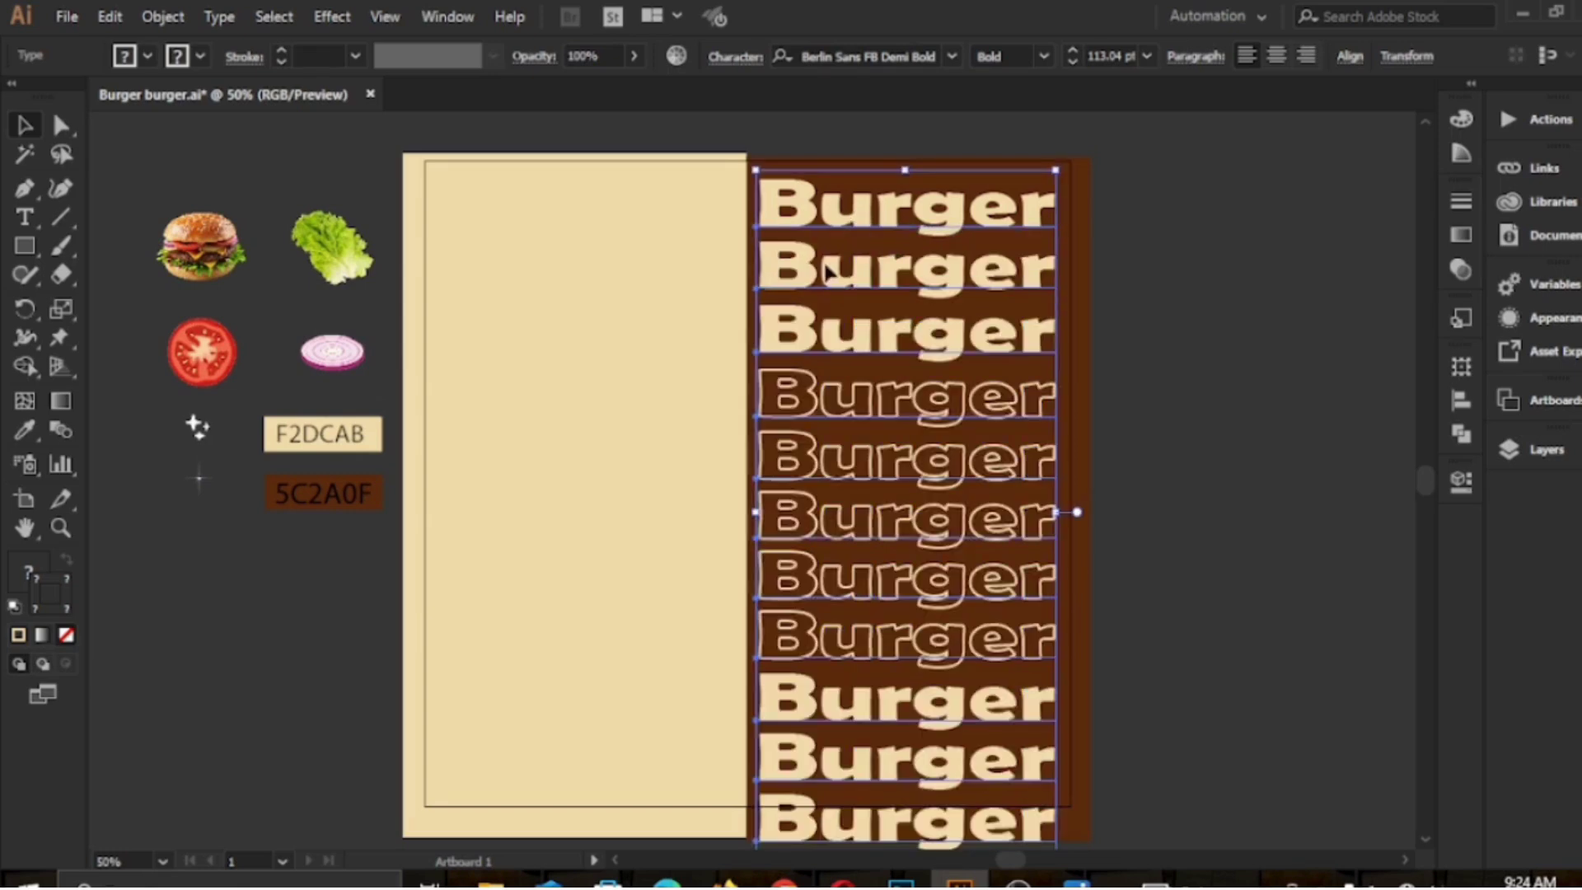
{"action": "left_click", "coordinate": [162, 16]}
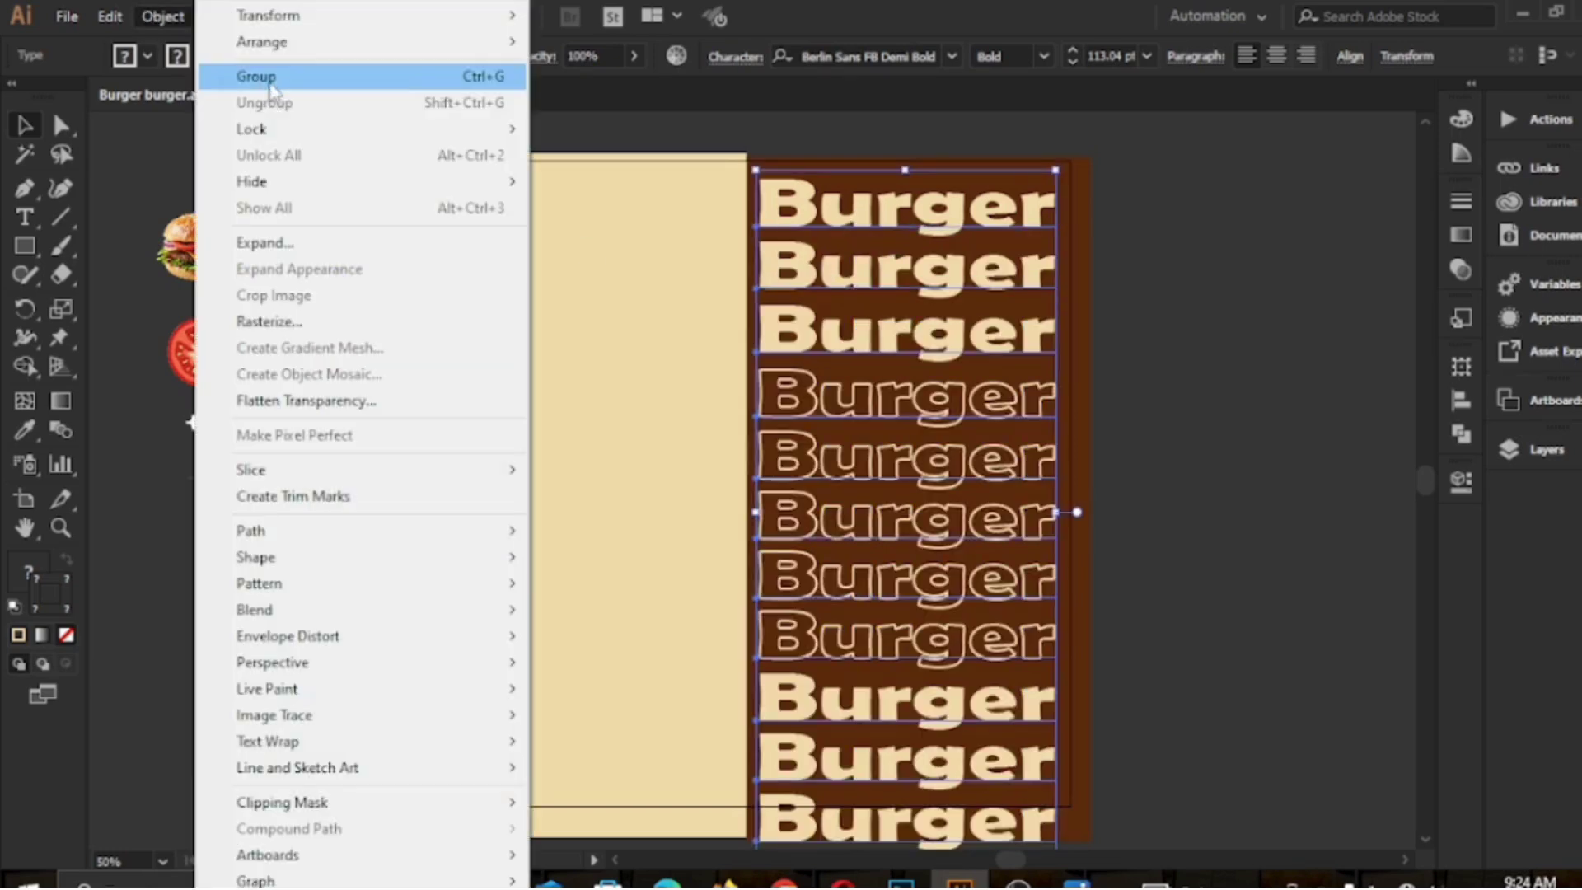
{"action": "left_click", "coordinate": [272, 72]}
{"action": "left_click", "coordinate": [1359, 238]}
Move the hamburger image onto the artboard and enlarge it so it straddles the cream and brown halves
{"action": "left_click_drag", "start_coordinate": [188, 254], "coordinate": [562, 450]}
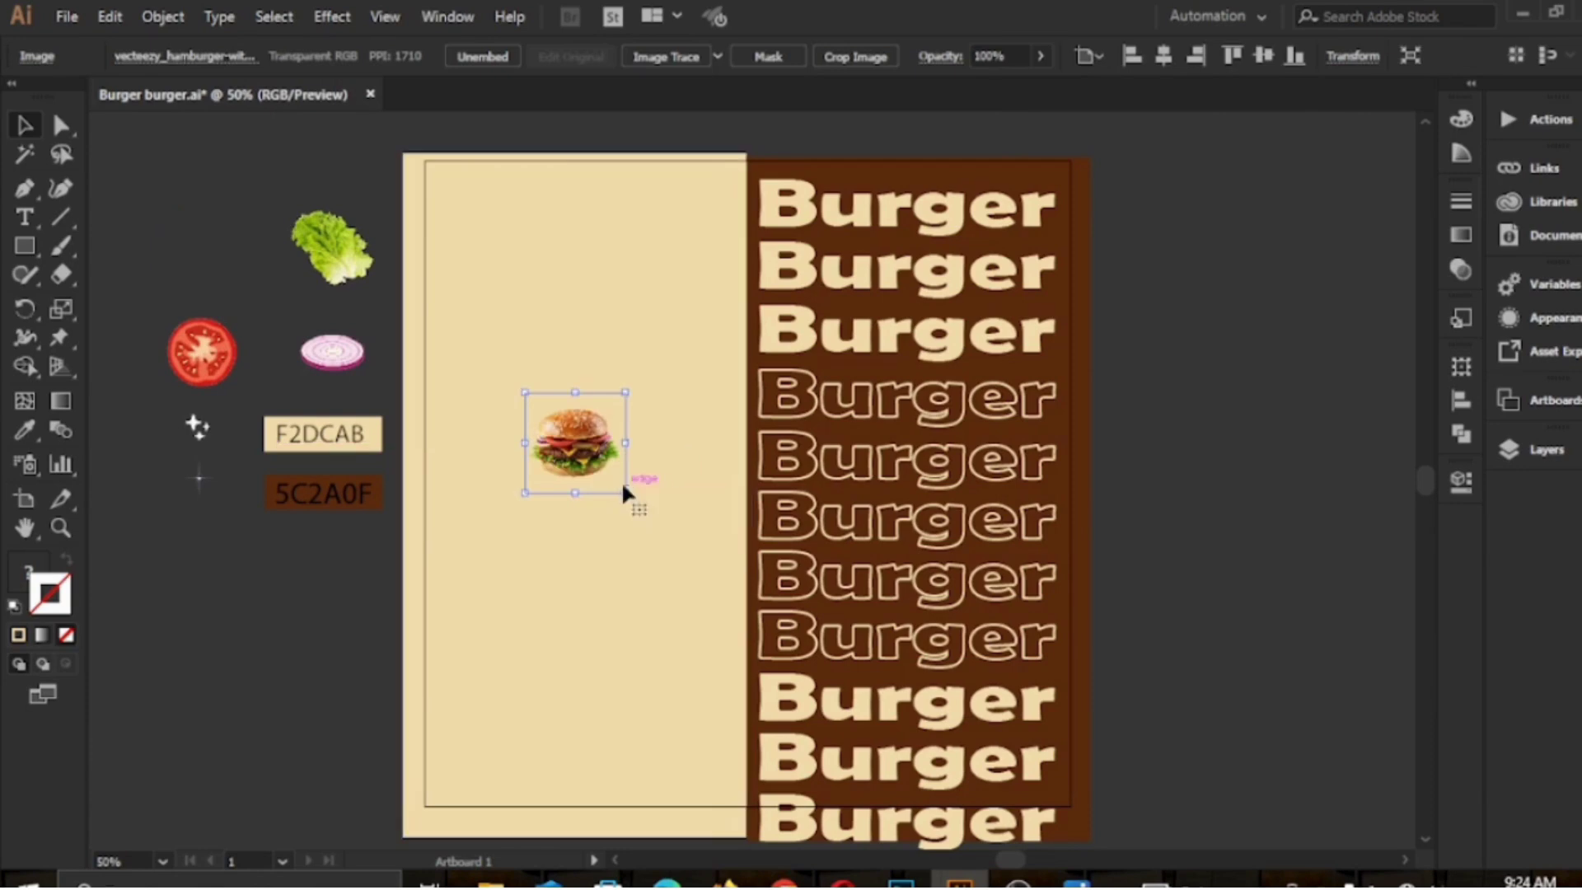
{"action": "left_click_drag", "start_coordinate": [626, 492], "coordinate": [914, 770]}
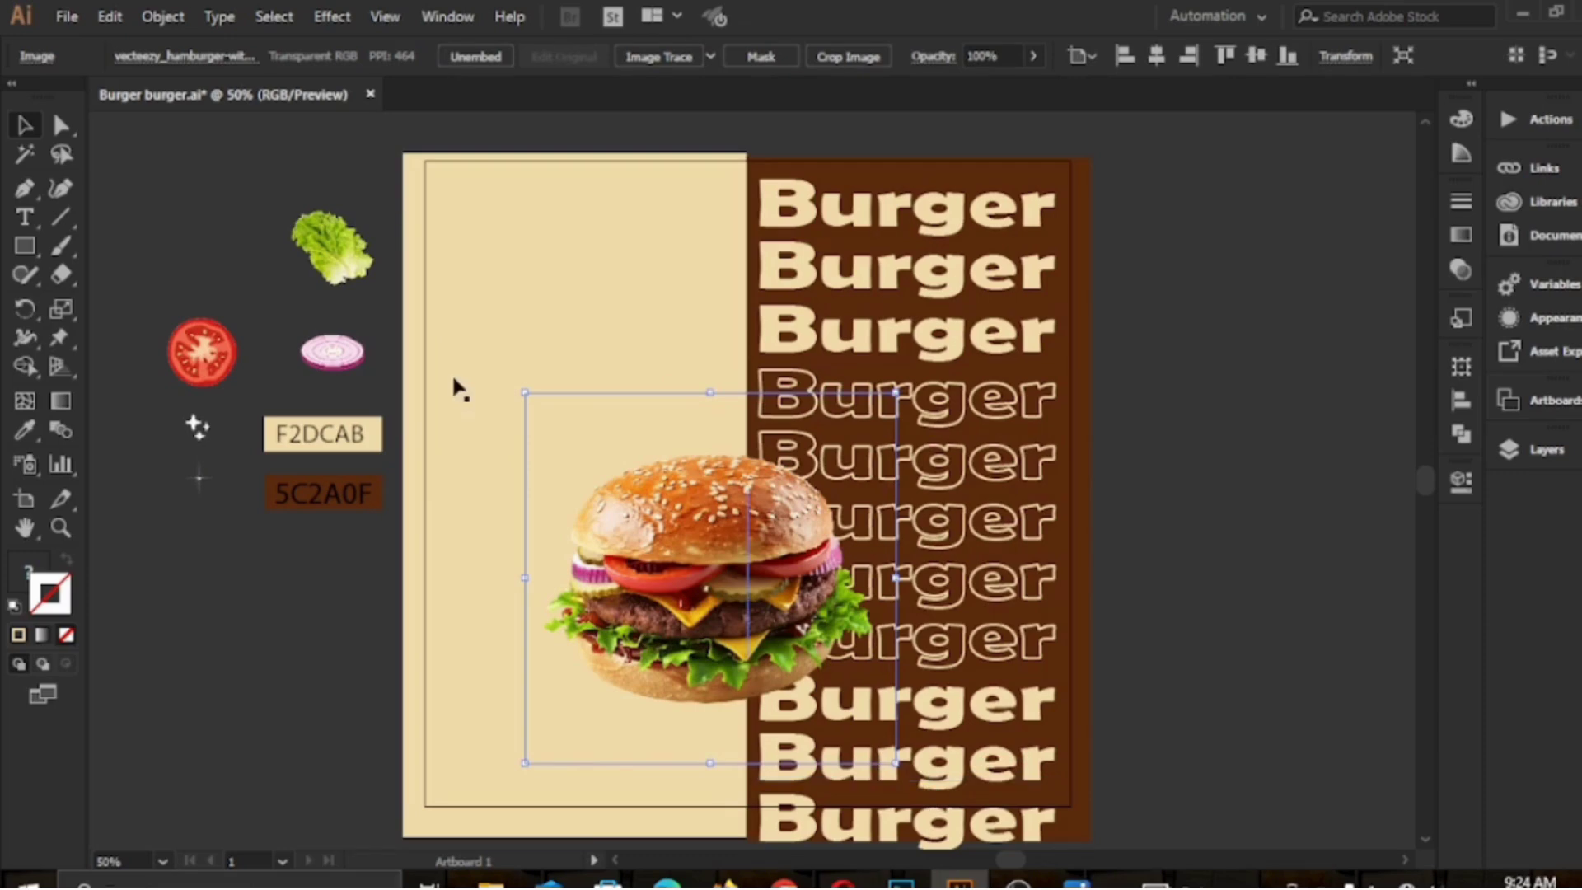
{"action": "left_click_drag", "start_coordinate": [527, 394], "coordinate": [408, 275]}
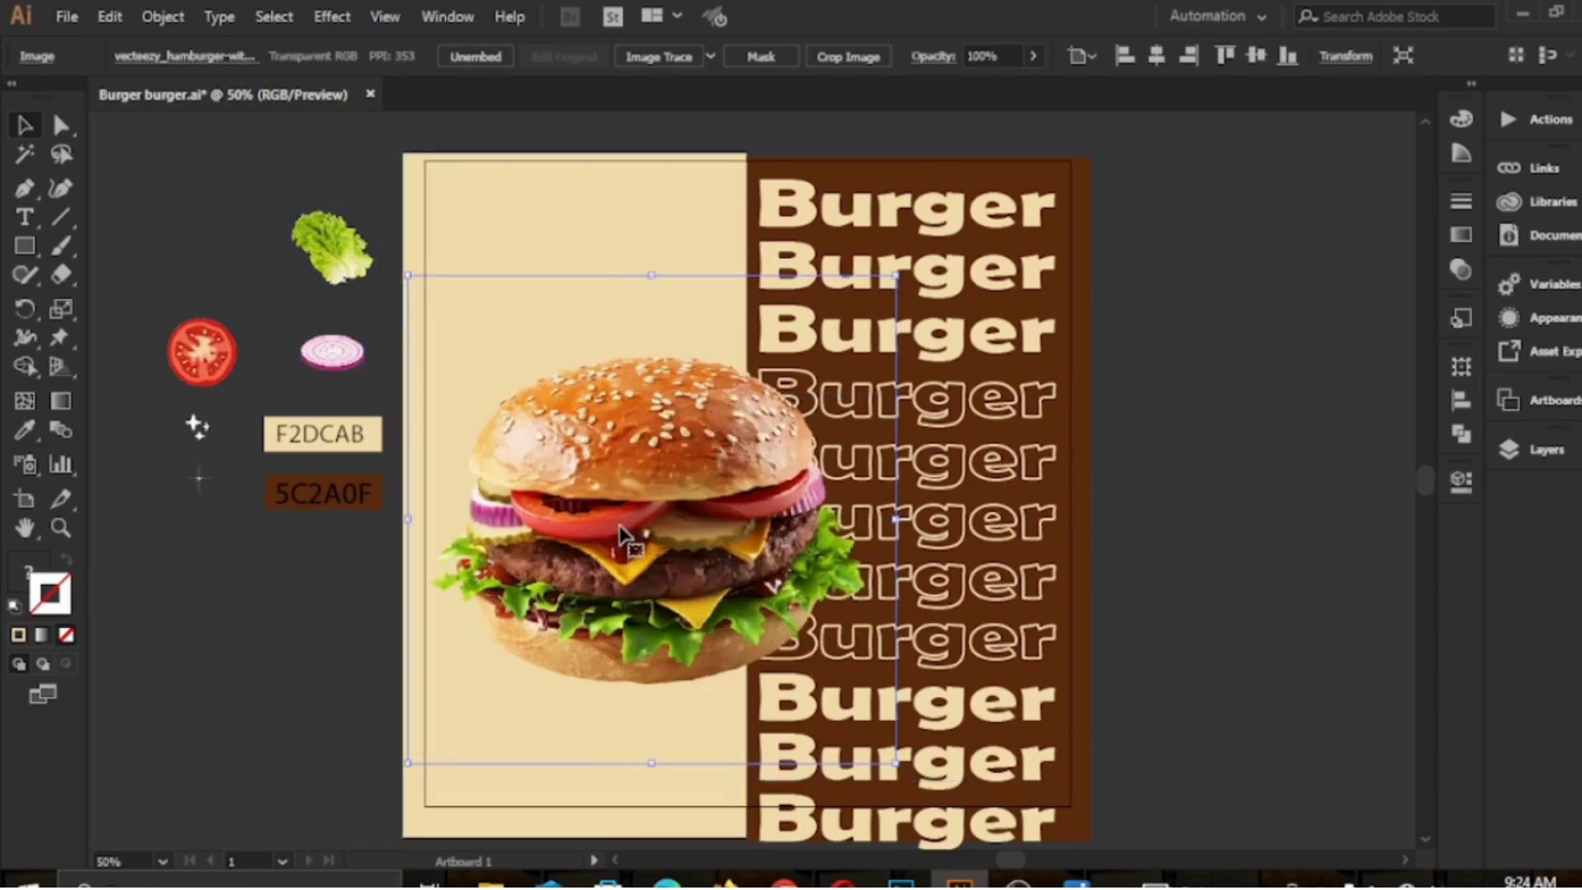
{"action": "left_click_drag", "start_coordinate": [659, 521], "coordinate": [719, 541]}
{"action": "left_click", "coordinate": [1159, 62]}
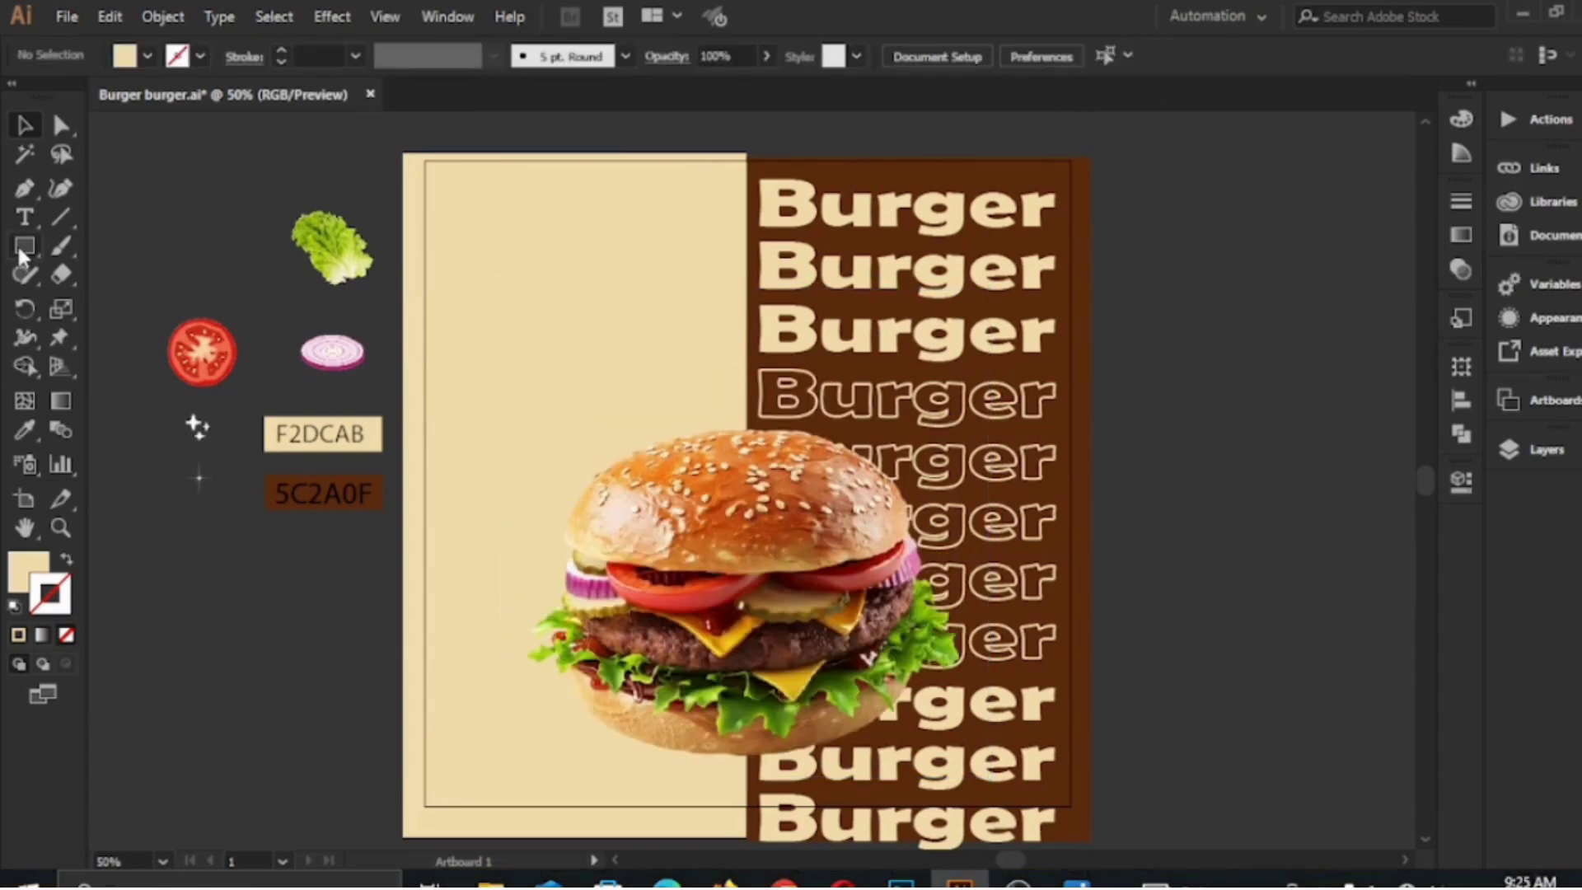
Draw a wide, flat ellipse just beneath the hamburger with the Ellipse tool
{"action": "left_click_drag", "start_coordinate": [24, 245], "coordinate": [87, 298]}
{"action": "left_click", "coordinate": [89, 303]}
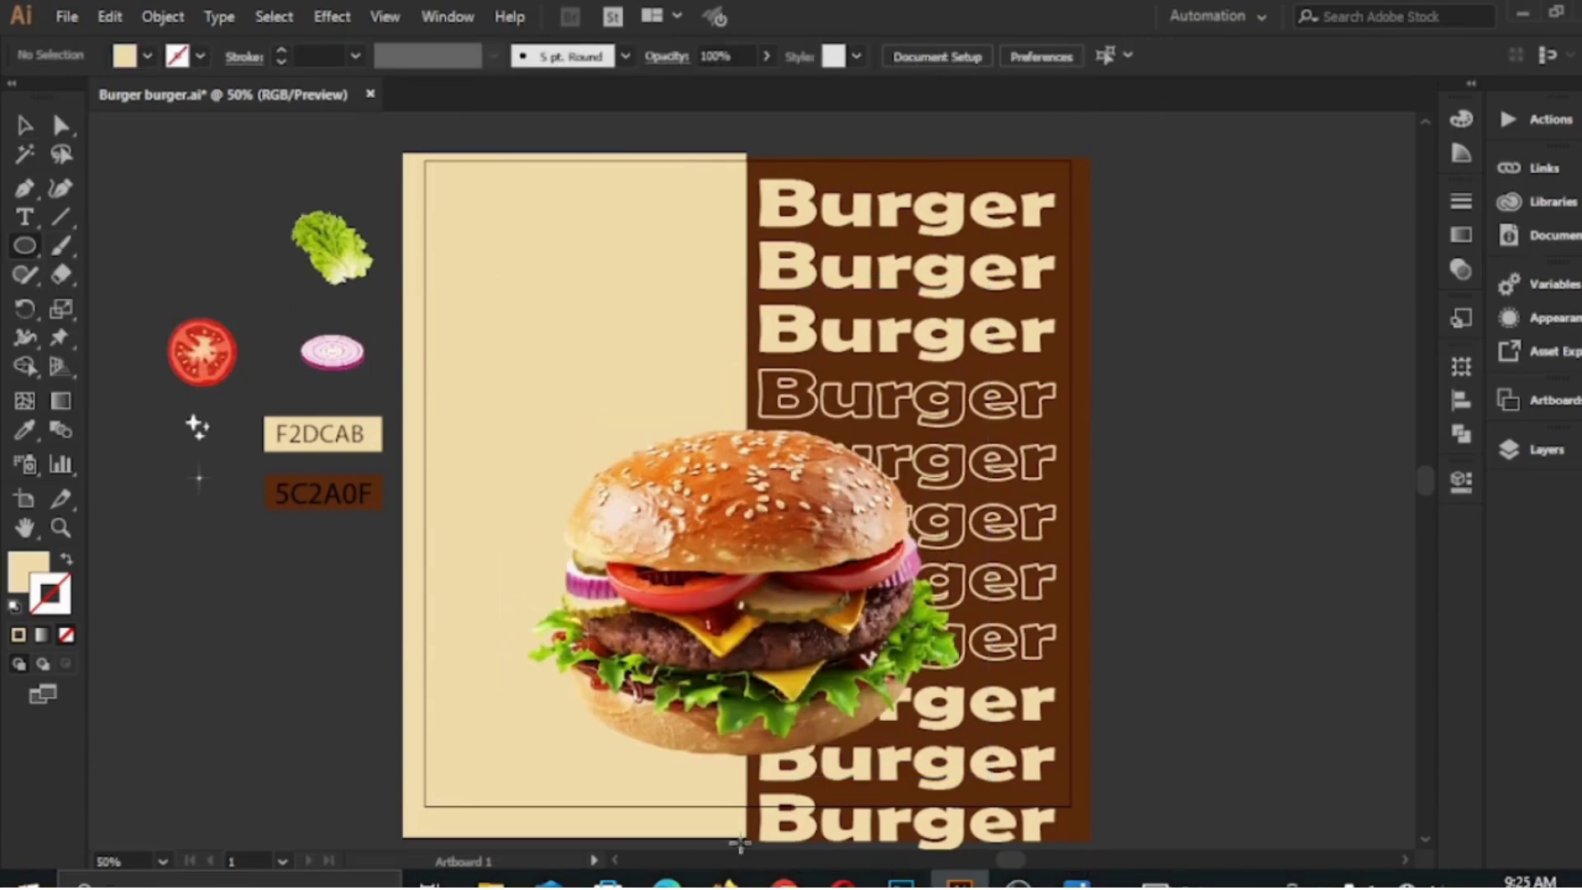
{"action": "mouse_move", "coordinate": [637, 763]}
{"action": "left_mouse_down"}
{"action": "mouse_move", "coordinate": [923, 803]}
{"action": "mouse_move", "coordinate": [886, 796]}
{"action": "left_mouse_up"}
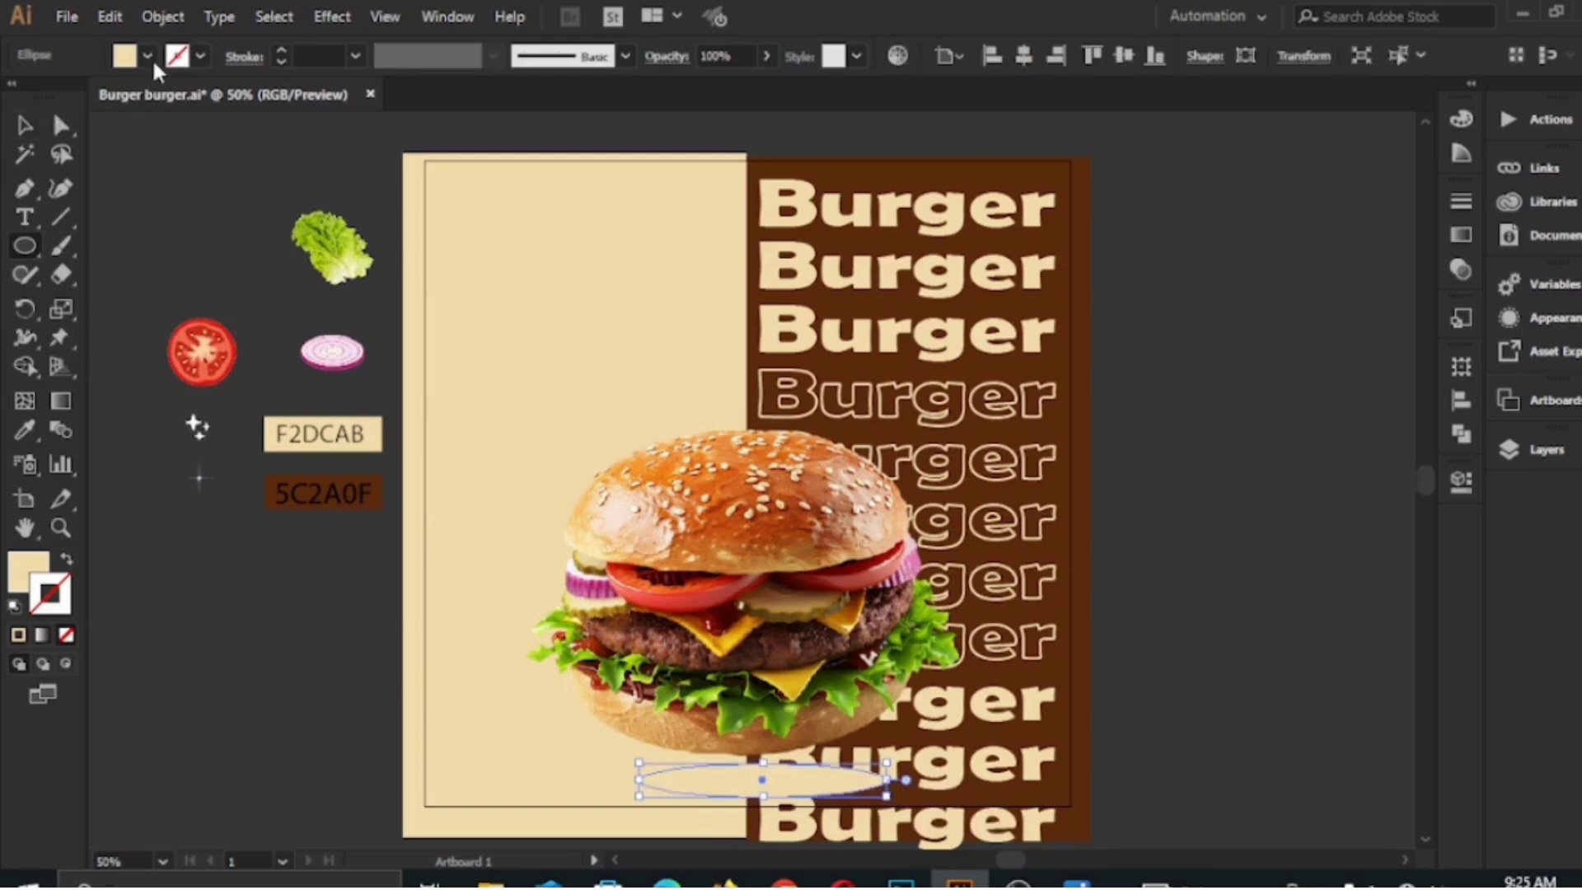
Fill the ellipse beneath the hamburger with black and reduce its opacity to 38%
{"action": "left_click", "coordinate": [147, 56]}
{"action": "left_click", "coordinate": [66, 96]}
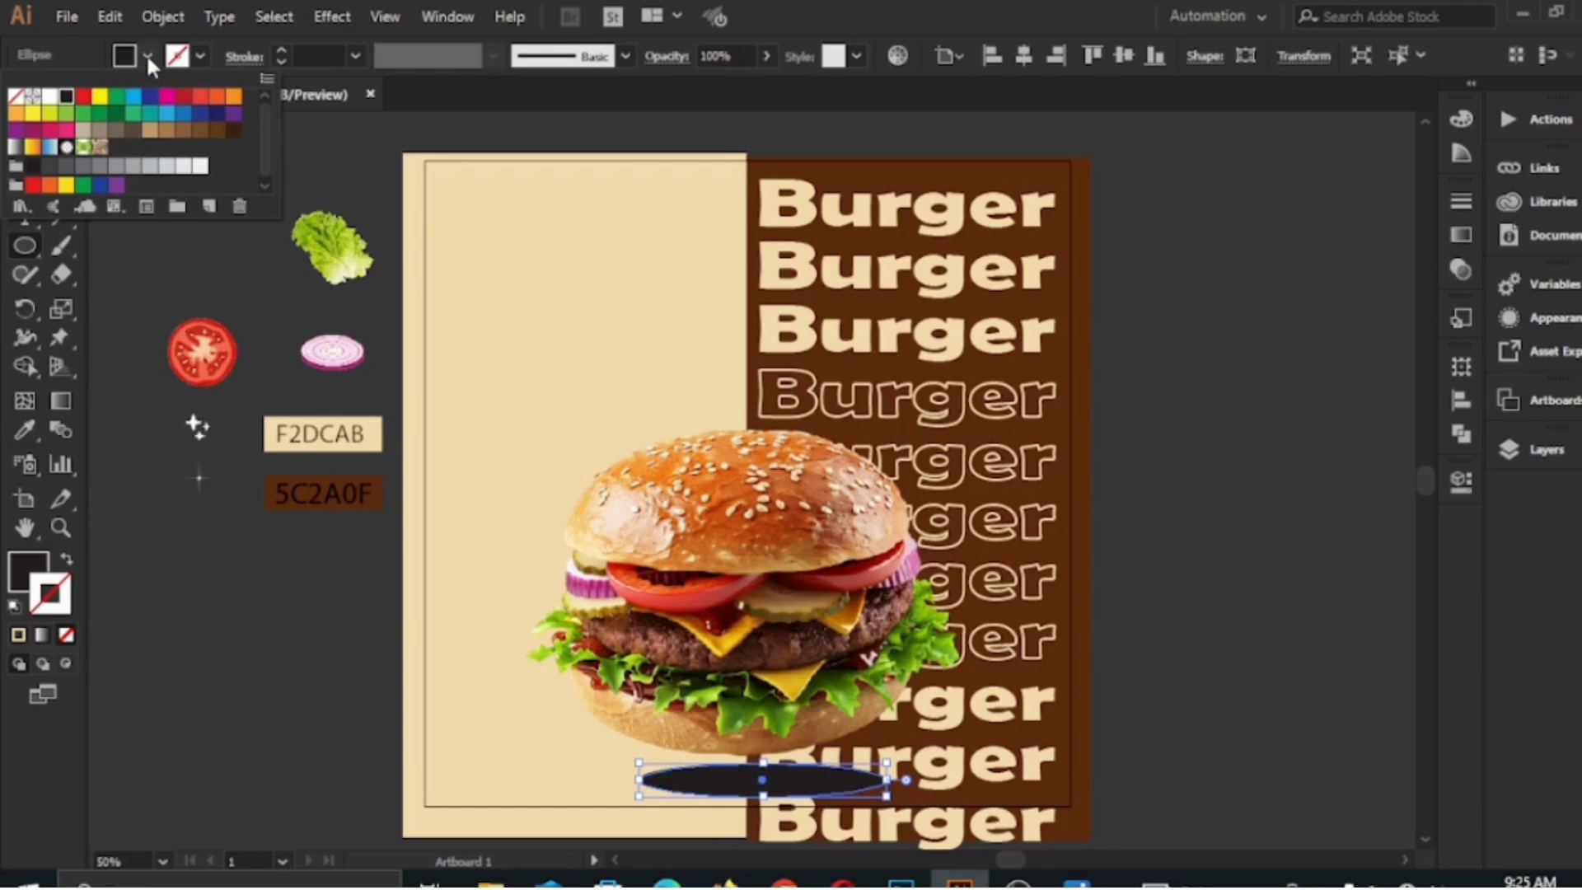
{"action": "left_click", "coordinate": [148, 58]}
{"action": "left_click", "coordinate": [766, 56]}
{"action": "left_click_drag", "start_coordinate": [767, 86], "coordinate": [708, 86]}
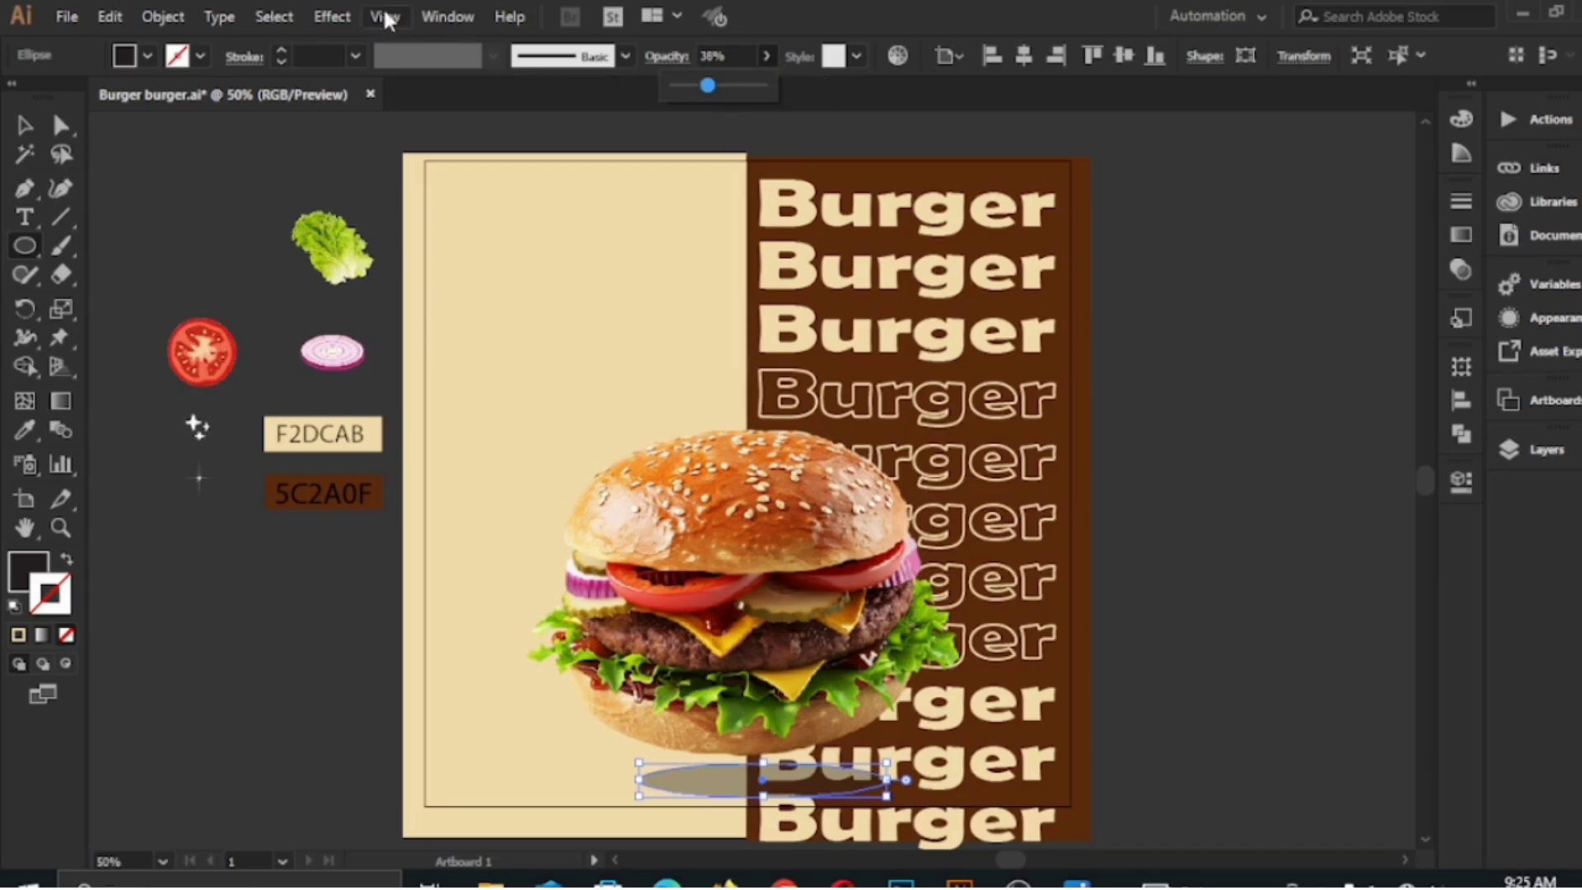
Apply a Gaussian Blur effect to the semi-transparent ellipse to soften it into the hamburger's shadow
{"action": "left_click", "coordinate": [332, 16]}
{"action": "mouse_move", "coordinate": [355, 413]}
{"action": "left_click", "coordinate": [670, 415]}
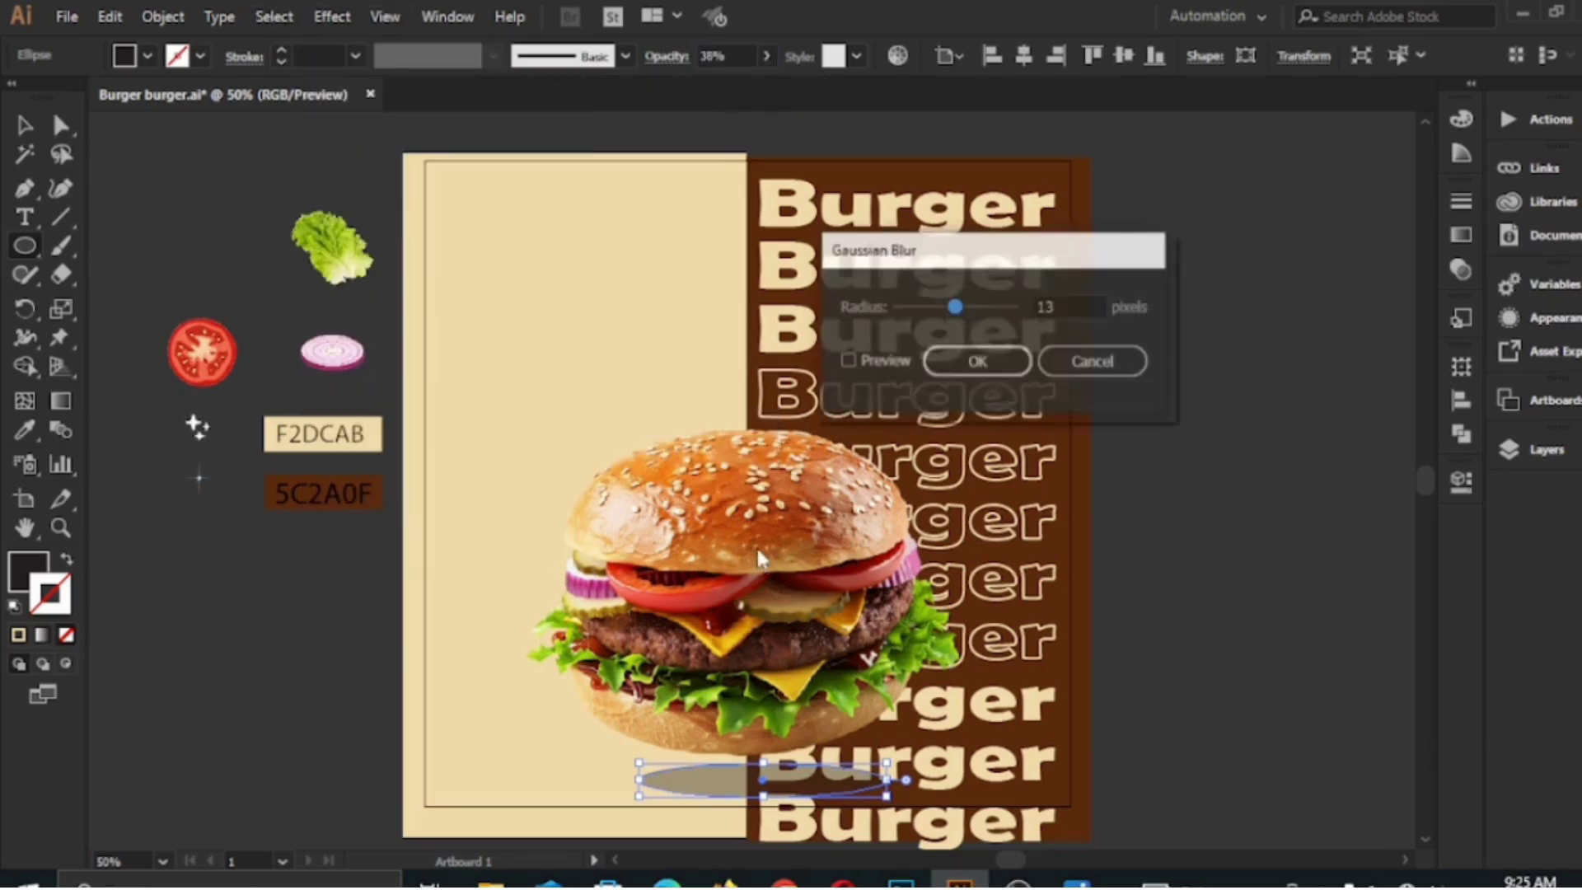
{"action": "left_click", "coordinate": [847, 361]}
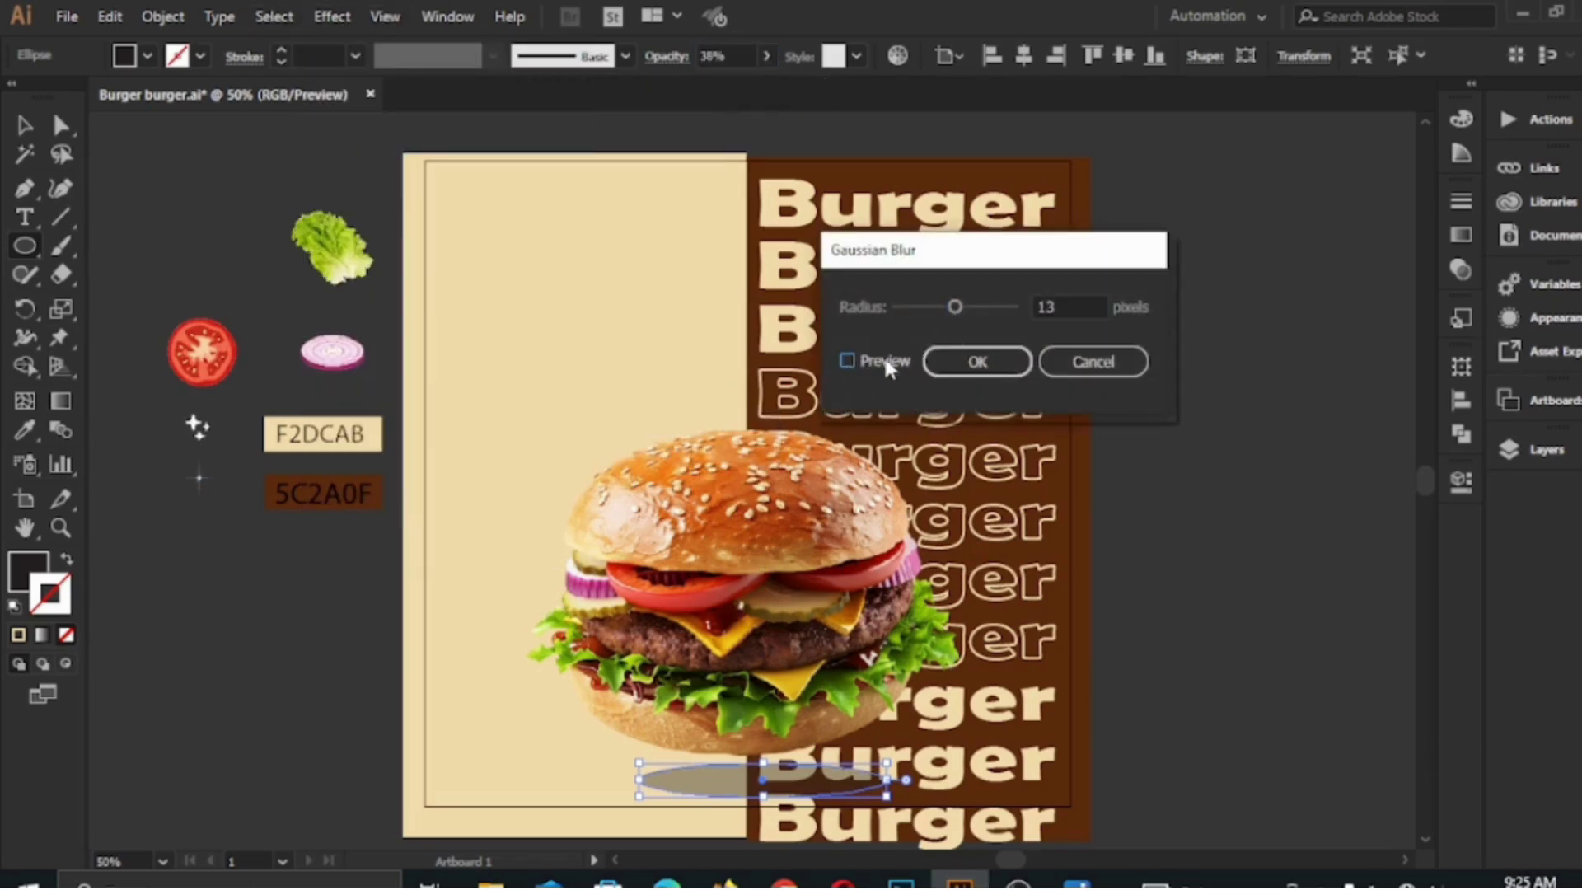
{"action": "left_click", "coordinate": [986, 365]}
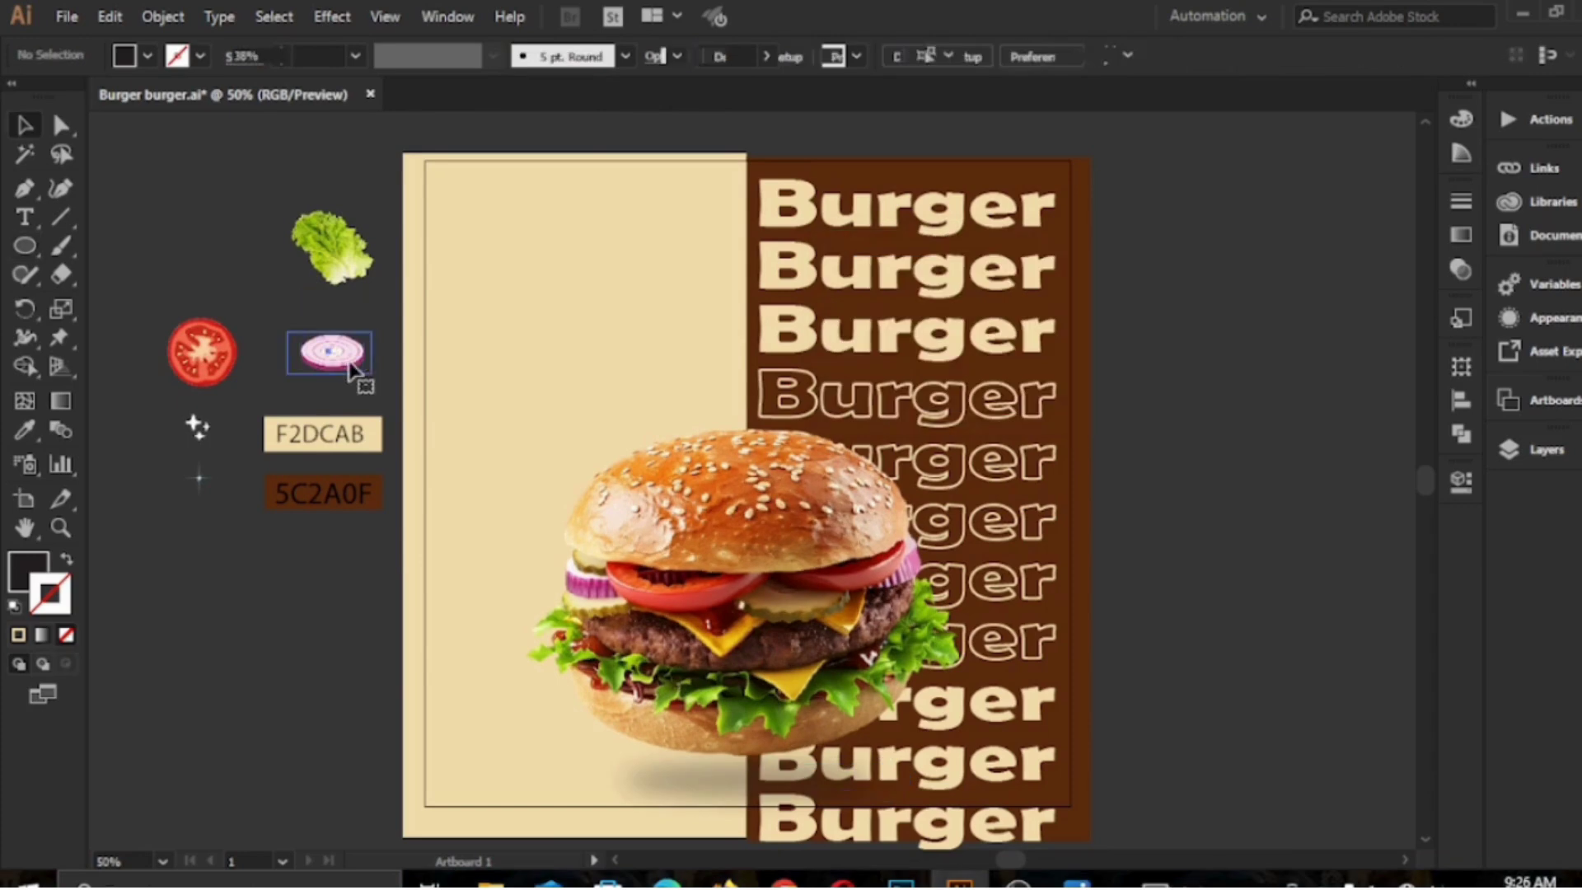
Apply an 81-pixel Gaussian Blur to the onion slice and place an enlarged copy over the poster's lower-left corner
{"action": "left_click", "coordinate": [350, 365]}
{"action": "left_click", "coordinate": [332, 17]}
{"action": "mouse_move", "coordinate": [363, 416]}
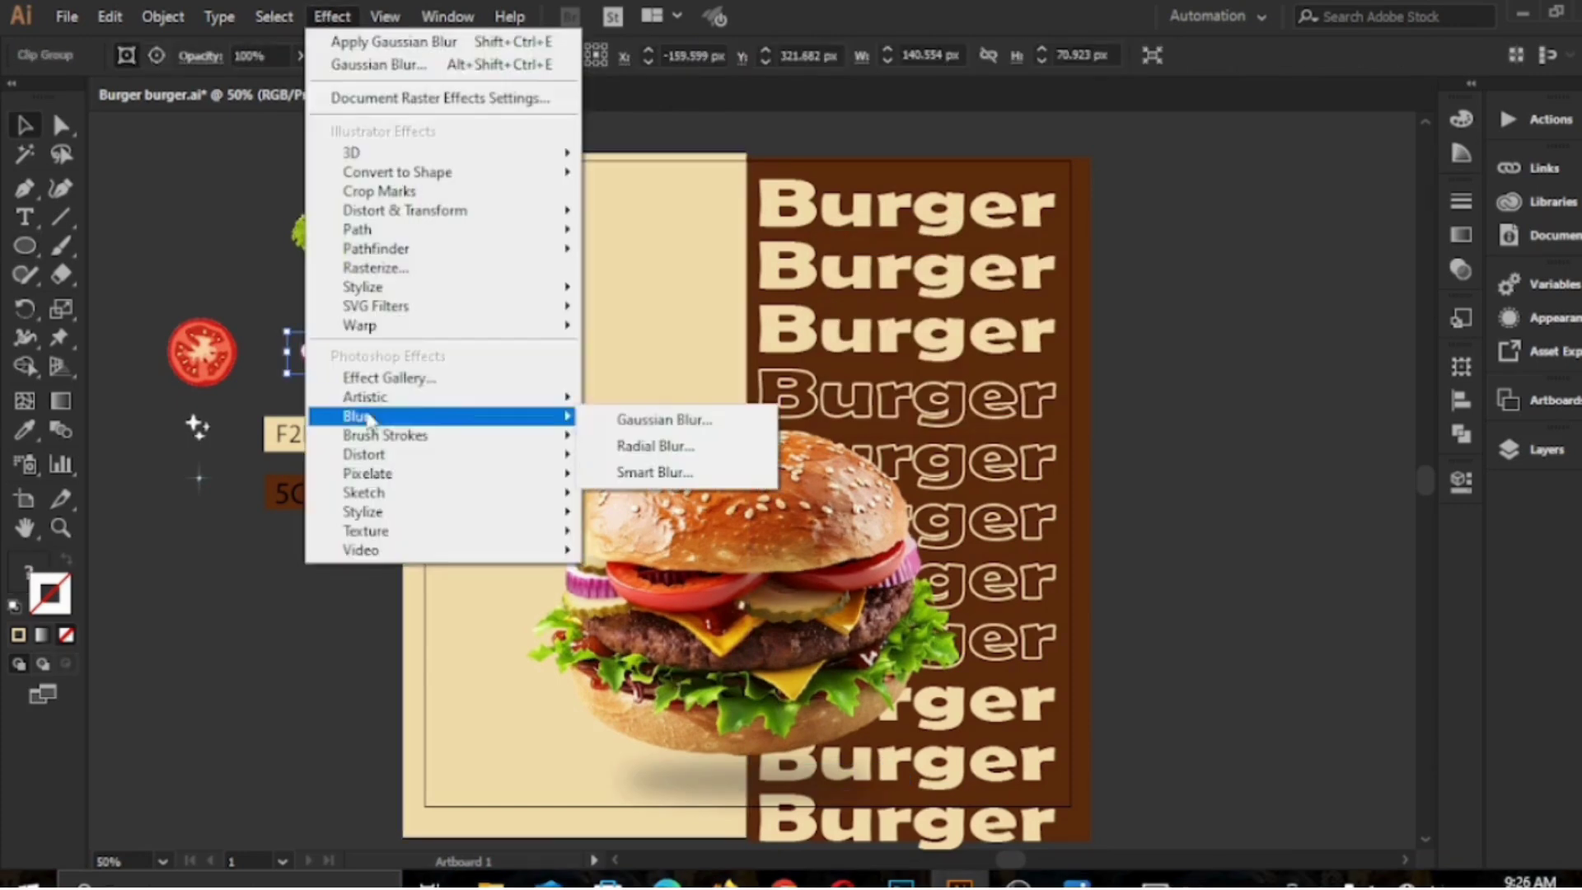
{"action": "left_click", "coordinate": [651, 421]}
{"action": "left_click", "coordinate": [883, 364]}
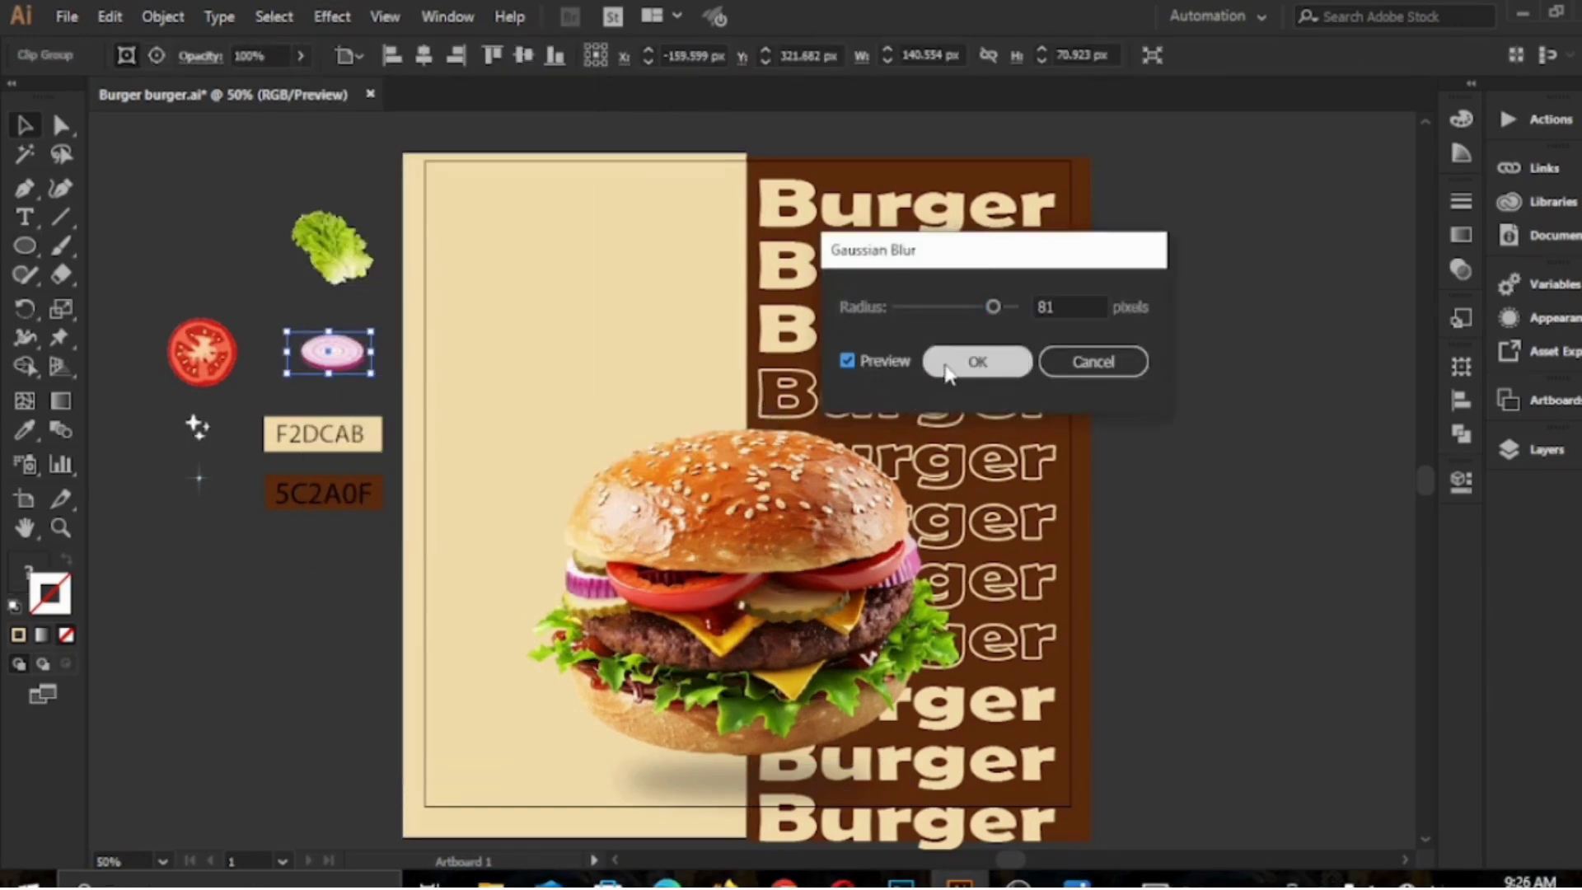
{"action": "left_click", "coordinate": [977, 365]}
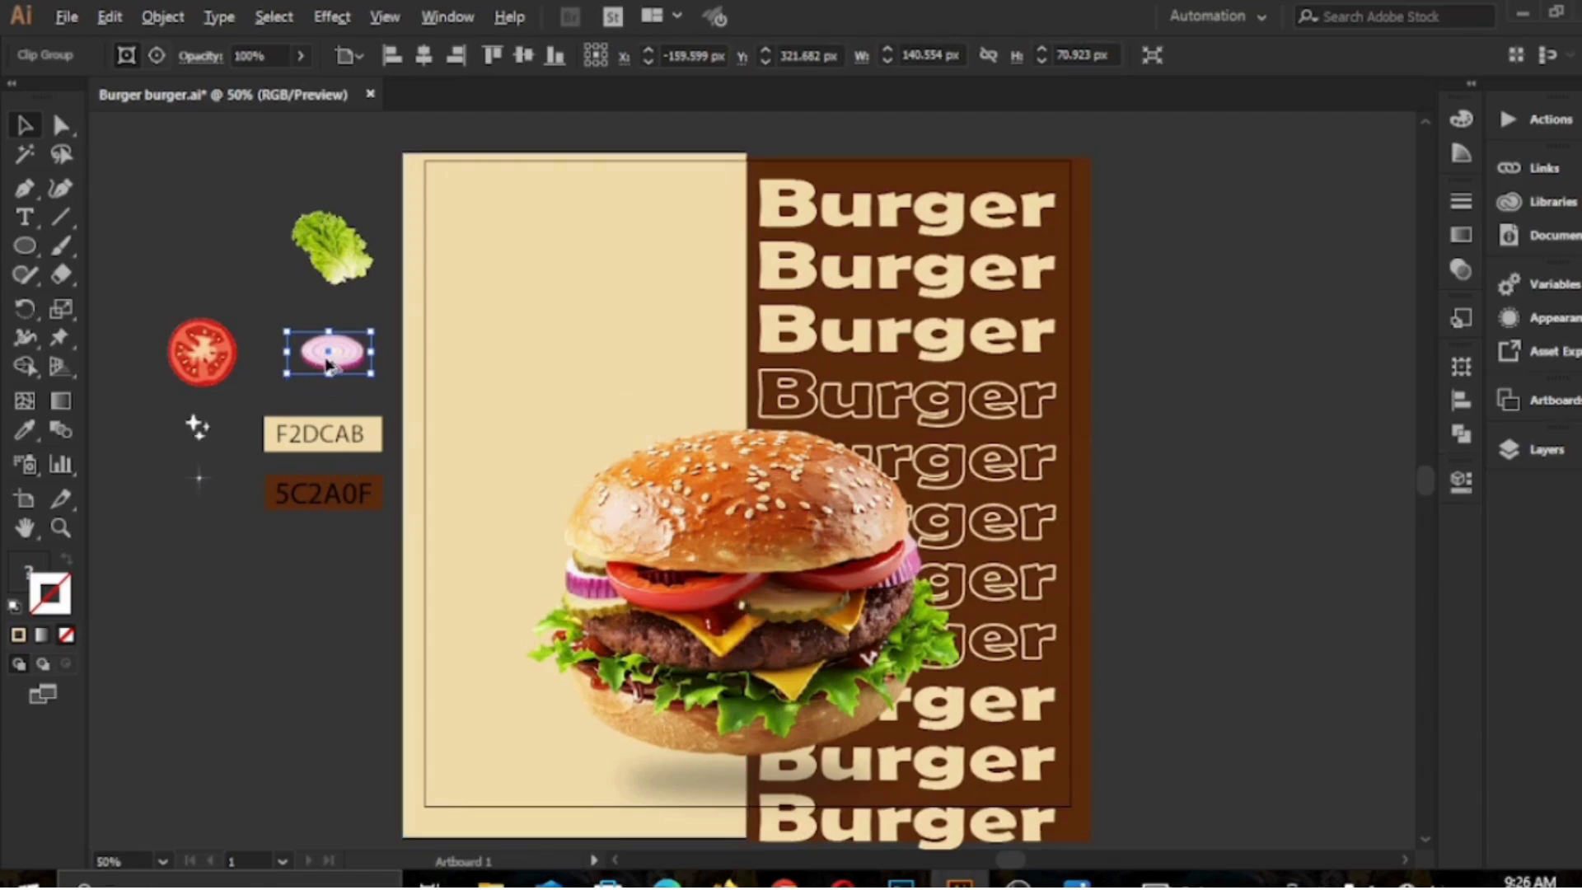
{"action": "left_click_drag", "start_coordinate": [335, 361], "coordinate": [446, 806]}
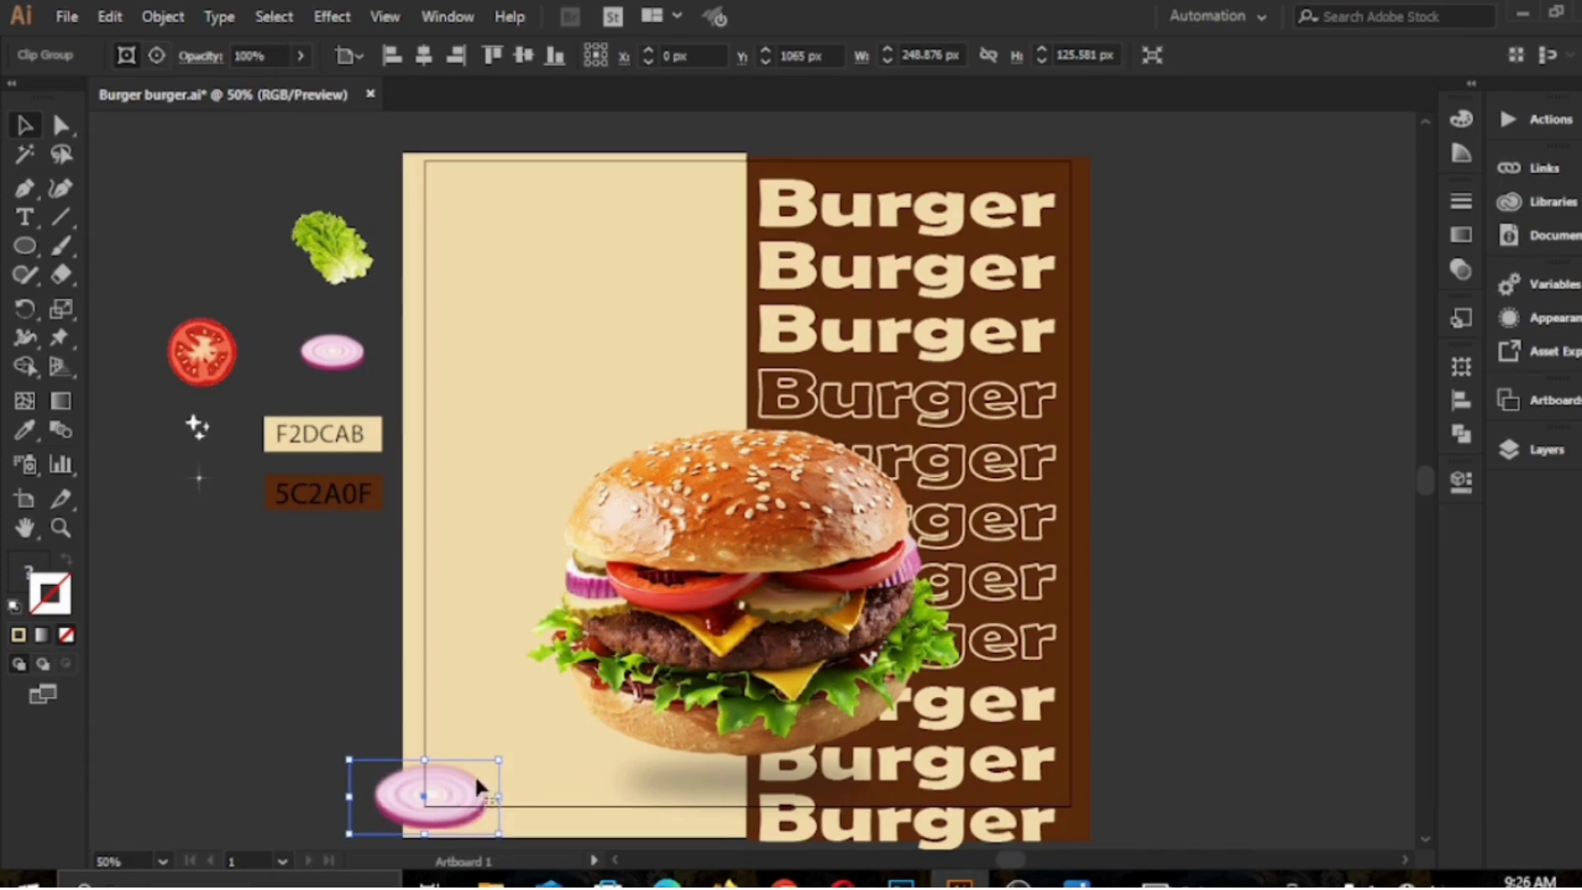
Apply Gaussian Blur to the tomato slice beside the artboard and place a copy on the cream half's outer edge, beside the hamburger
{"action": "left_click", "coordinate": [195, 348]}
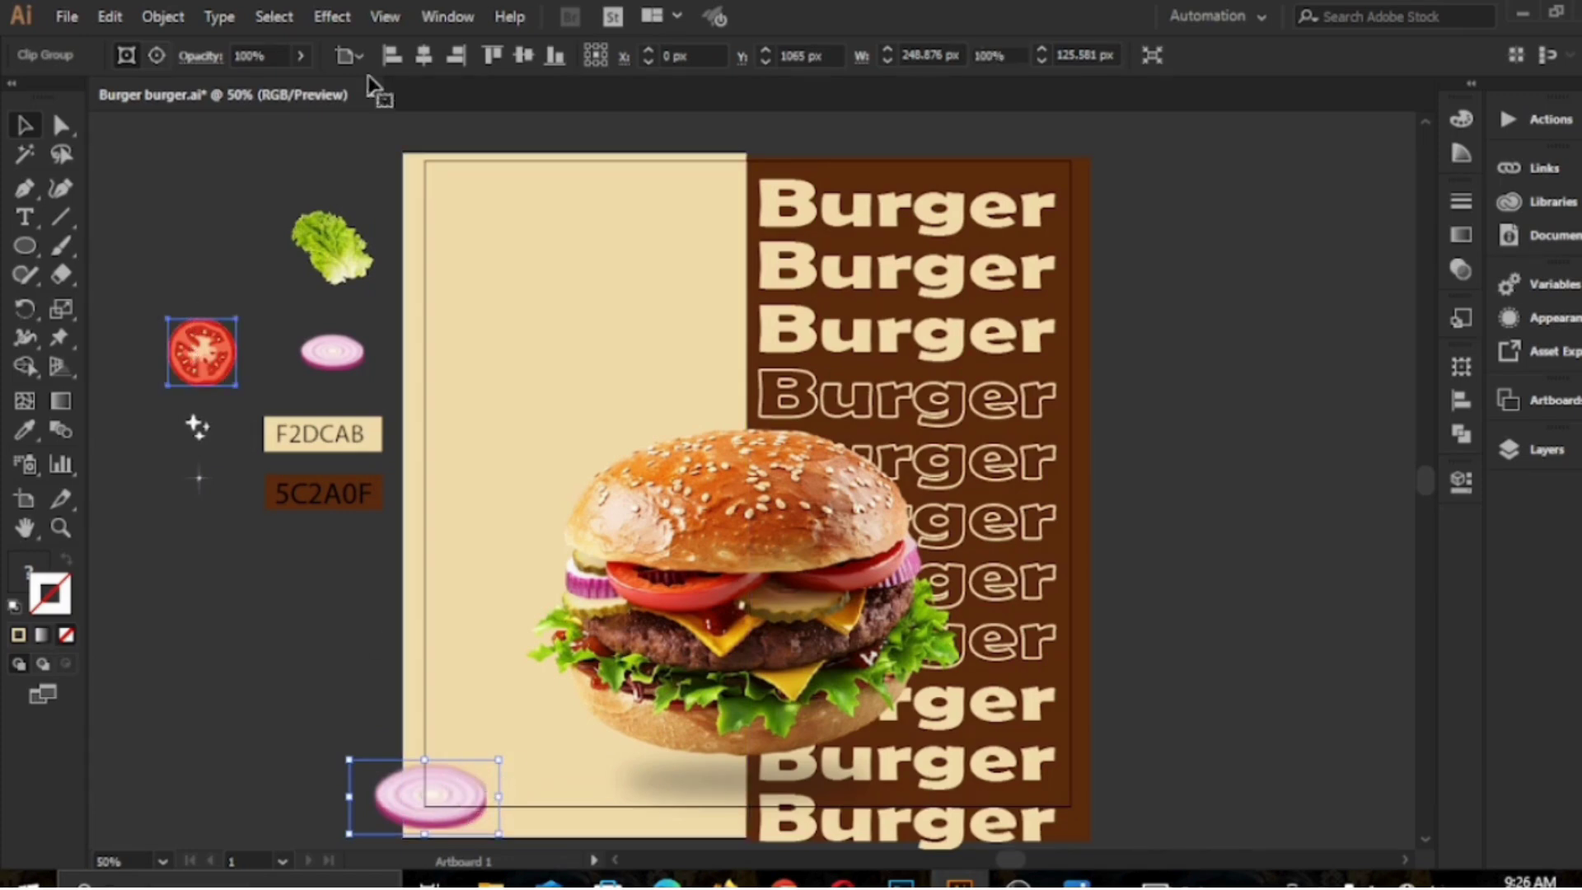
{"action": "left_click", "coordinate": [332, 17]}
{"action": "mouse_move", "coordinate": [462, 417]}
{"action": "left_click", "coordinate": [666, 416]}
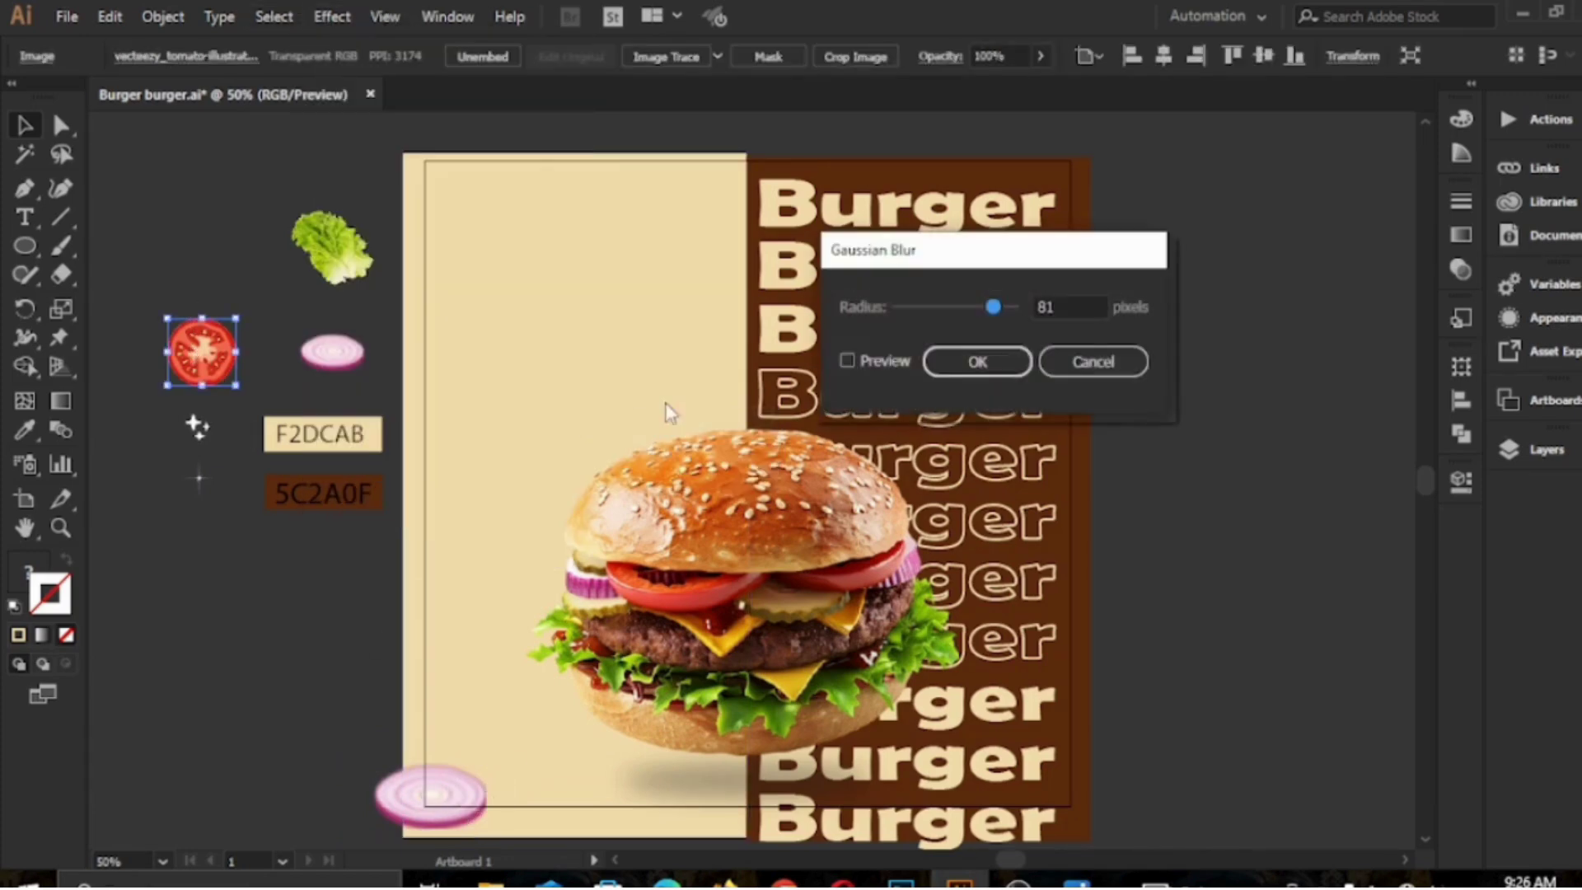
{"action": "left_click", "coordinate": [847, 361]}
{"action": "left_click", "coordinate": [997, 353]}
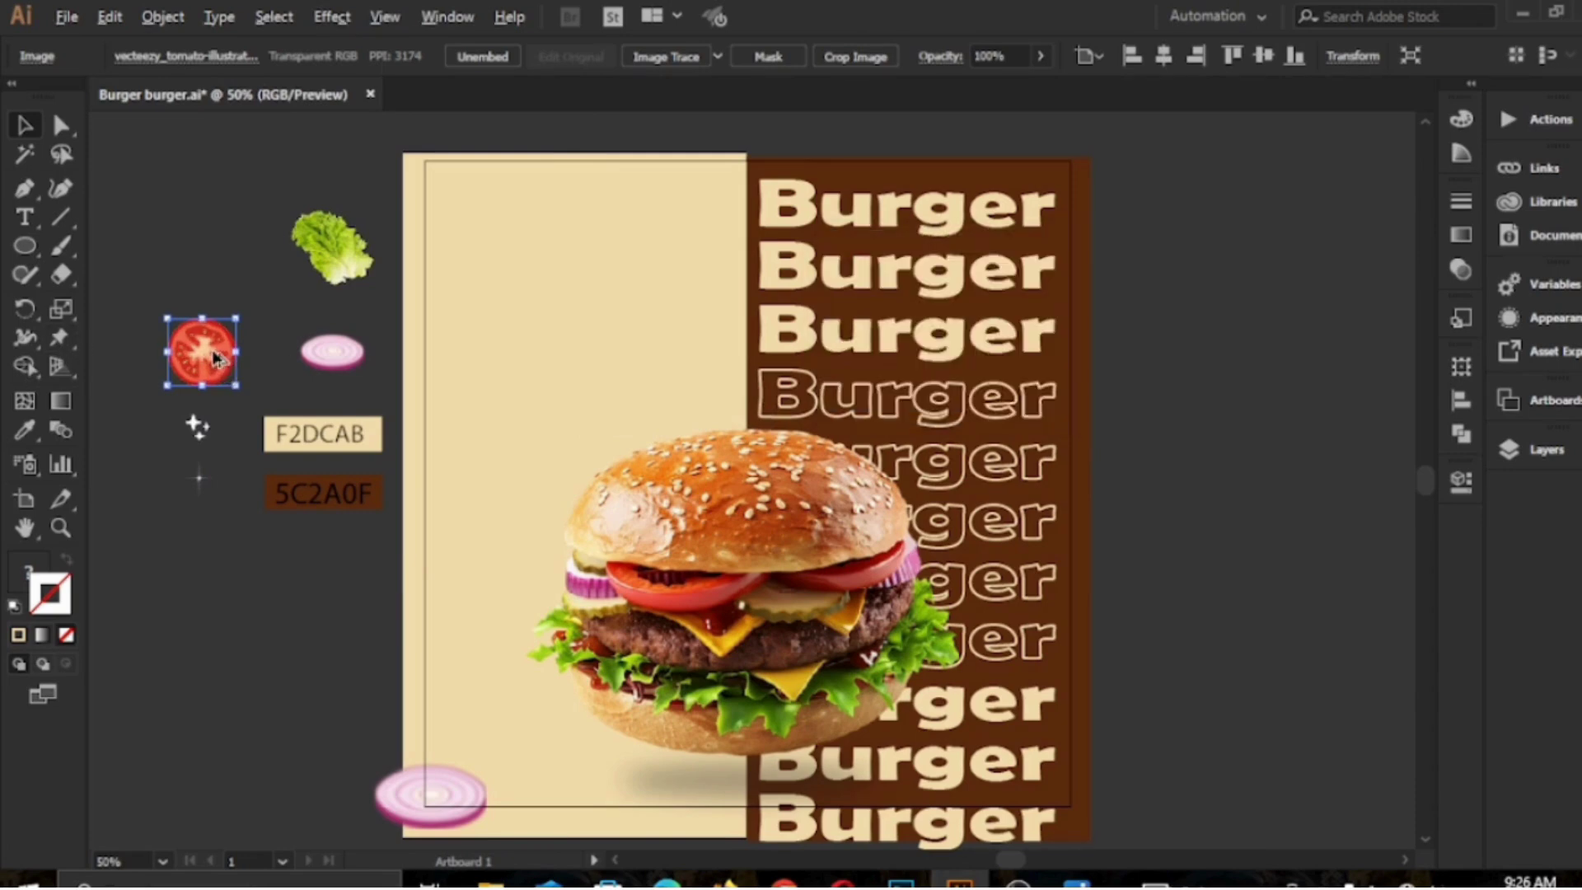
{"action": "left_click_drag", "start_coordinate": [274, 423], "coordinate": [427, 561]}
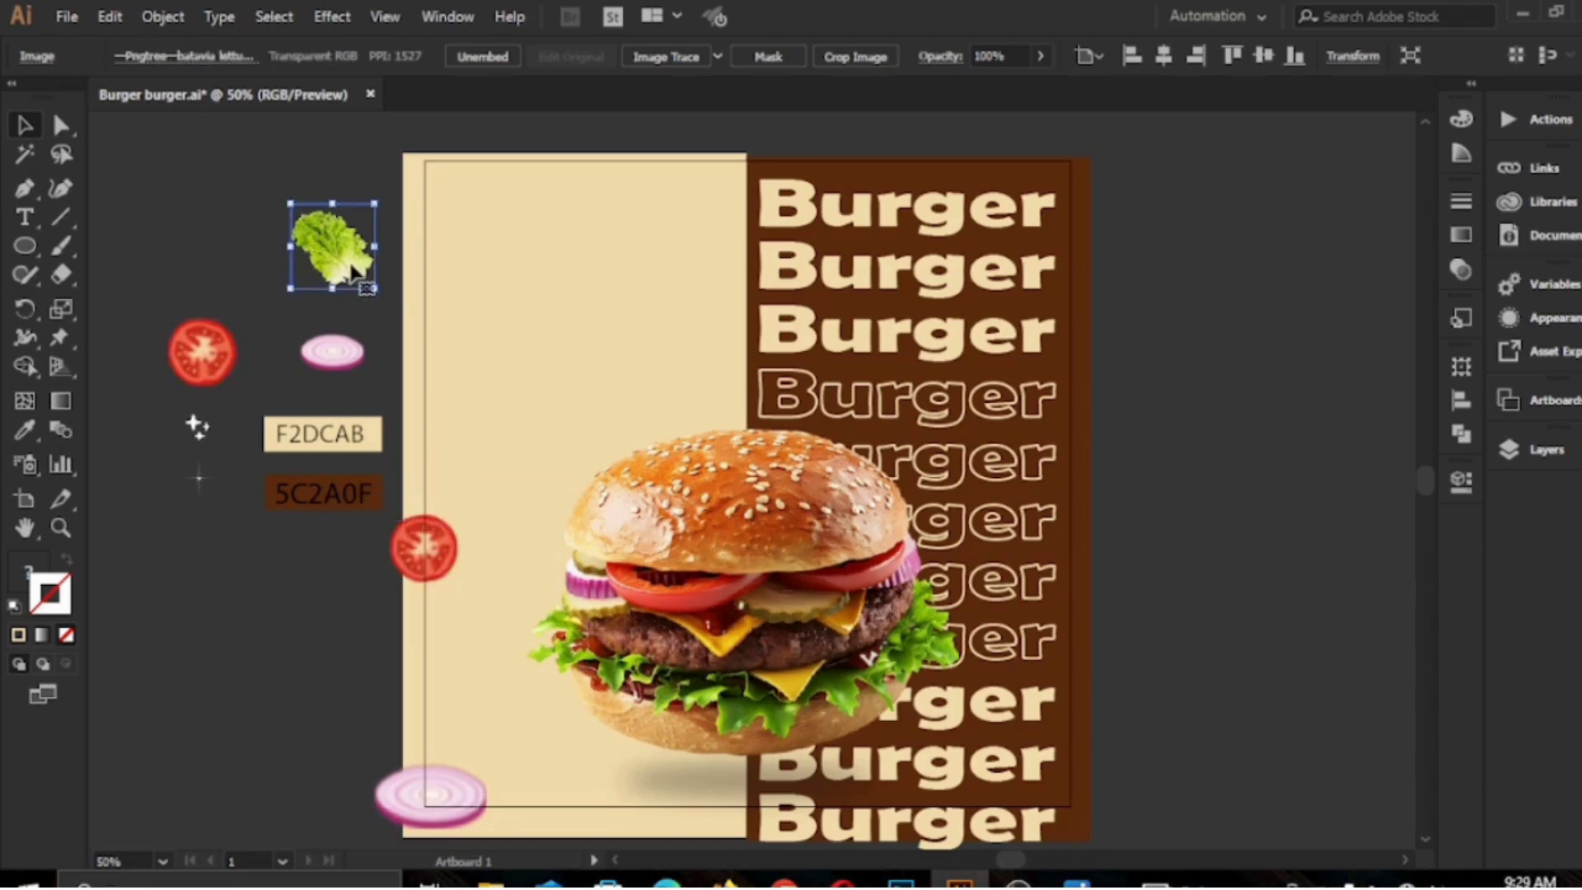
Move the lettuce leaf onto the upper outer edge of the cream half, enlarge it and rotate it clockwise
{"action": "left_click_drag", "start_coordinate": [350, 273], "coordinate": [588, 442]}
{"action": "mouse_move", "coordinate": [474, 359]}
{"action": "left_mouse_down"}
{"action": "mouse_move", "coordinate": [409, 305]}
{"action": "mouse_move", "coordinate": [466, 355]}
{"action": "left_mouse_up"}
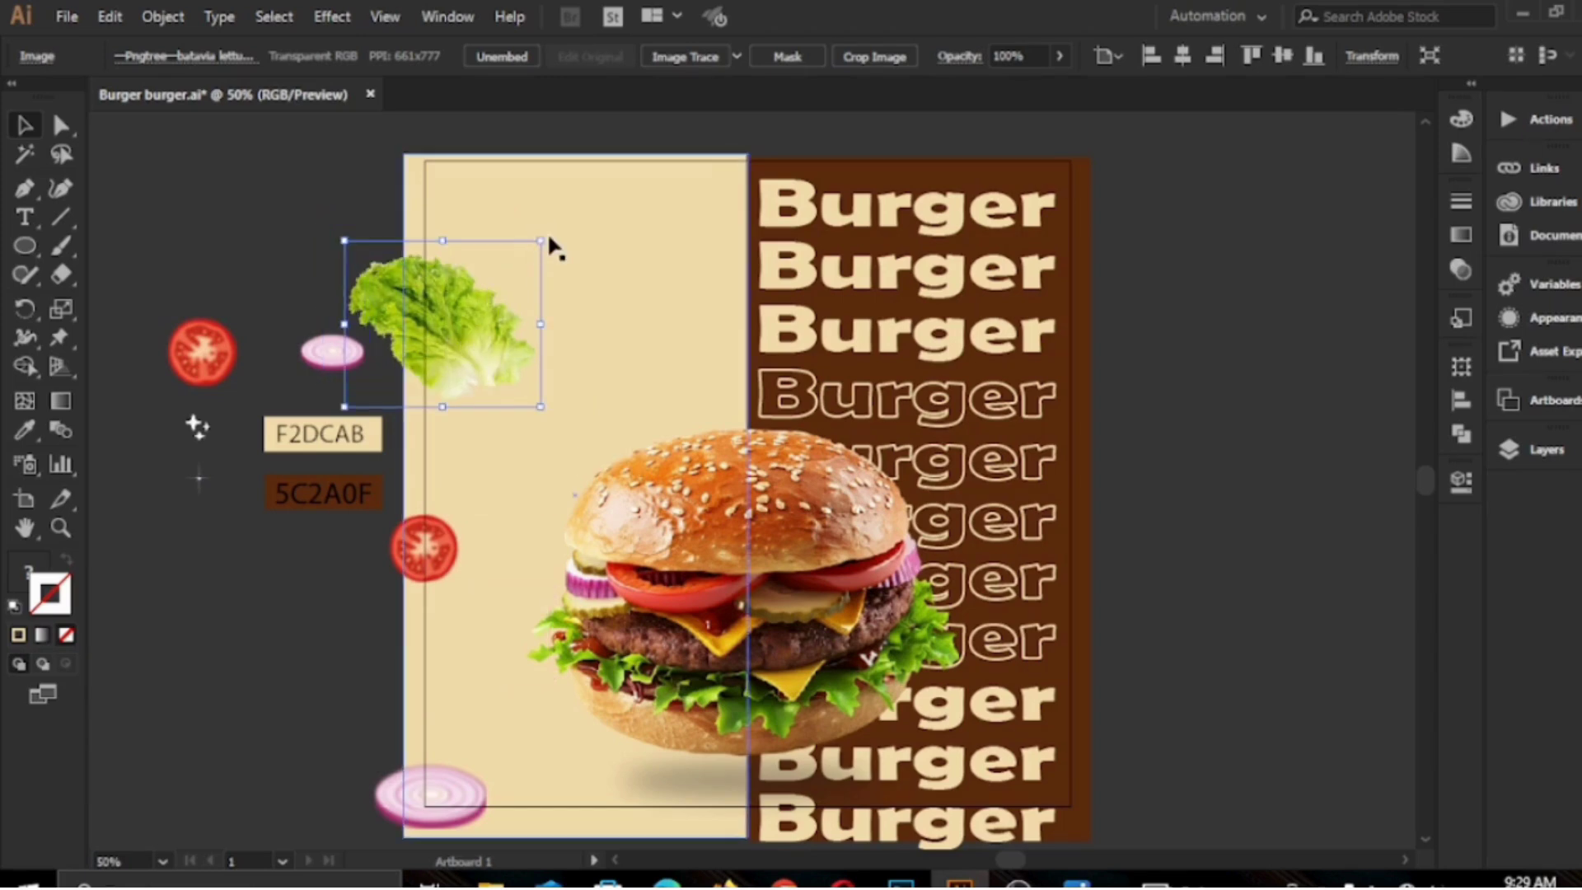
{"action": "left_click_drag", "start_coordinate": [553, 236], "coordinate": [565, 265]}
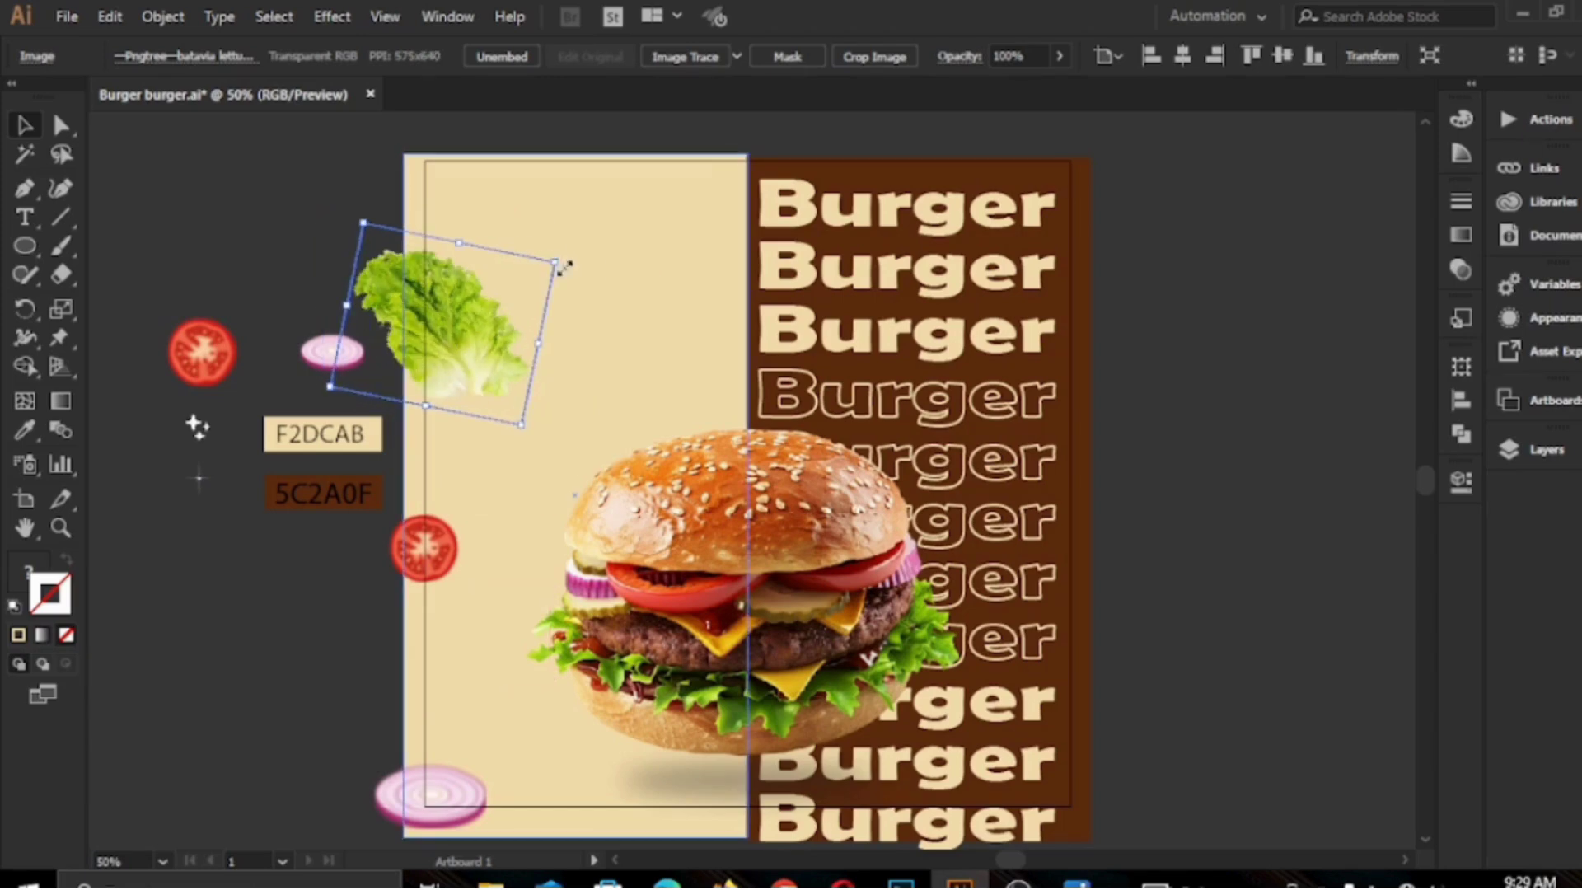
Move the loose tomato slice over the poster's top edge near the cream and brown boundary and enlarge it
{"action": "left_click", "coordinate": [212, 367]}
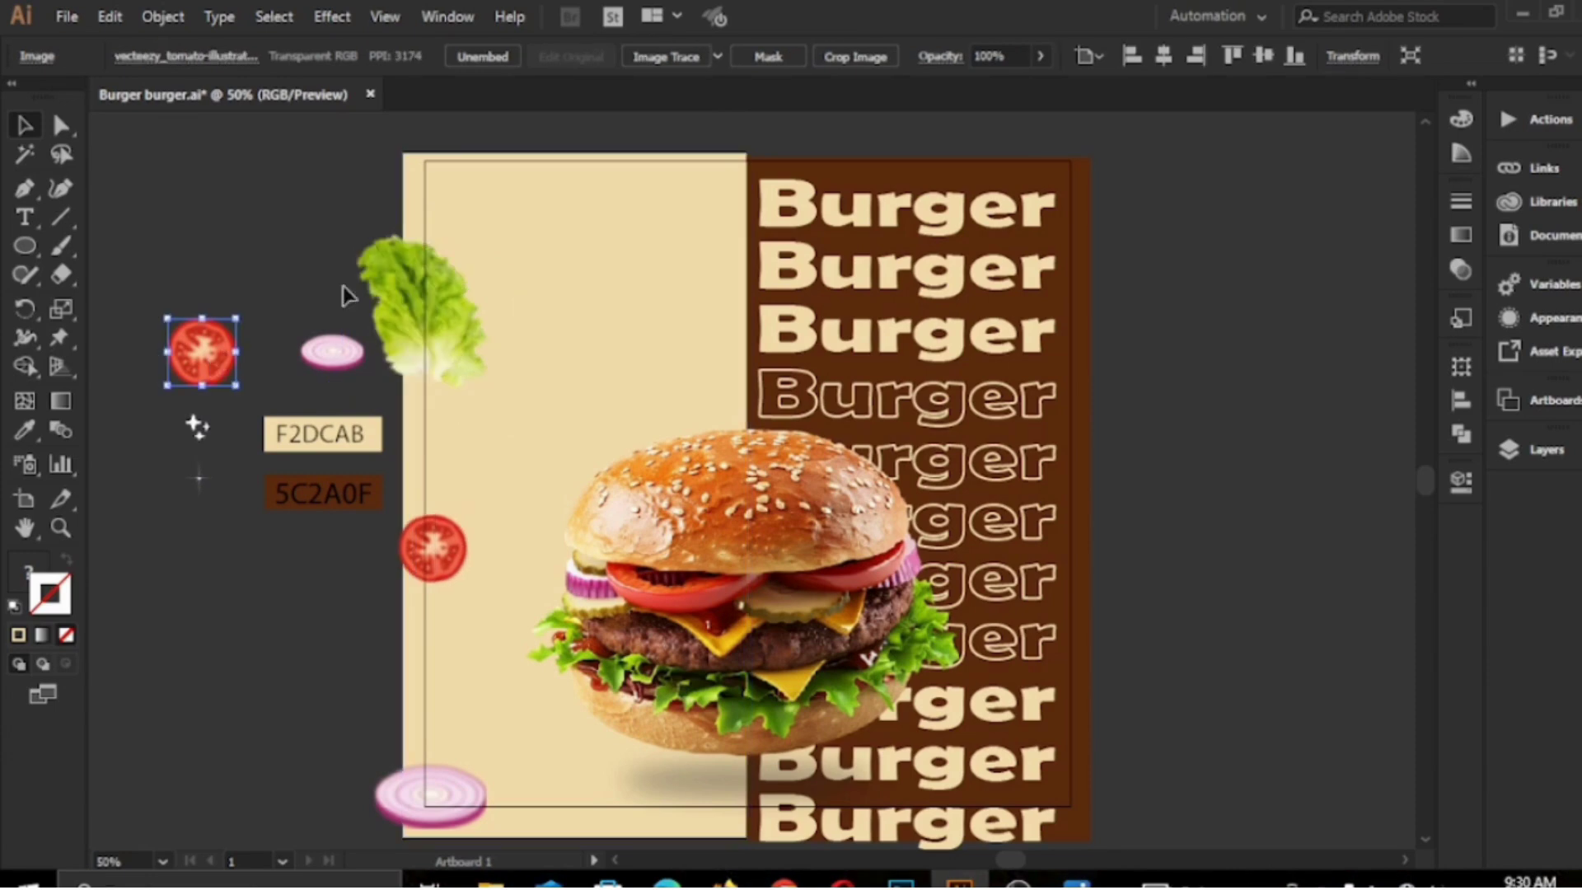
{"action": "left_click_drag", "start_coordinate": [343, 287], "coordinate": [912, 353]}
{"action": "scroll", "coordinate": [803, 270], "scroll_direction": "up", "scroll_amount": 1}
{"action": "left_click_drag", "start_coordinate": [802, 272], "coordinate": [677, 182]}
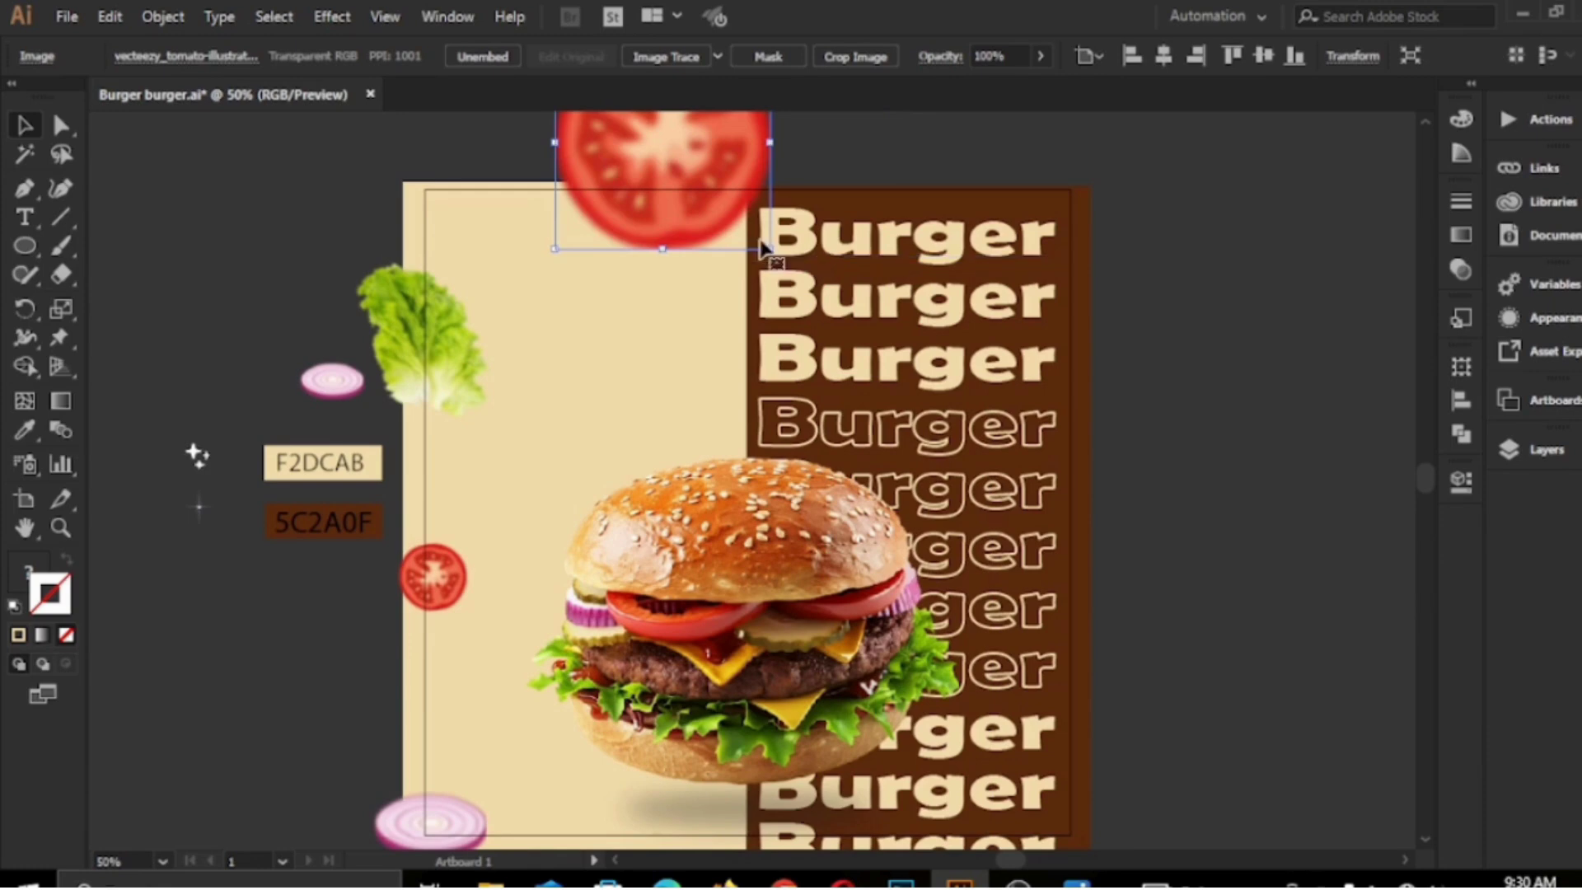
{"action": "left_click_drag", "start_coordinate": [771, 249], "coordinate": [710, 193]}
Place a copy of the small onion slice on the brown half's top edge and a reduced lettuce copy near its top-right corner
{"action": "left_click", "coordinate": [328, 326]}
{"action": "left_click_drag", "start_coordinate": [332, 381], "coordinate": [857, 195]}
{"action": "left_click", "coordinate": [470, 351]}
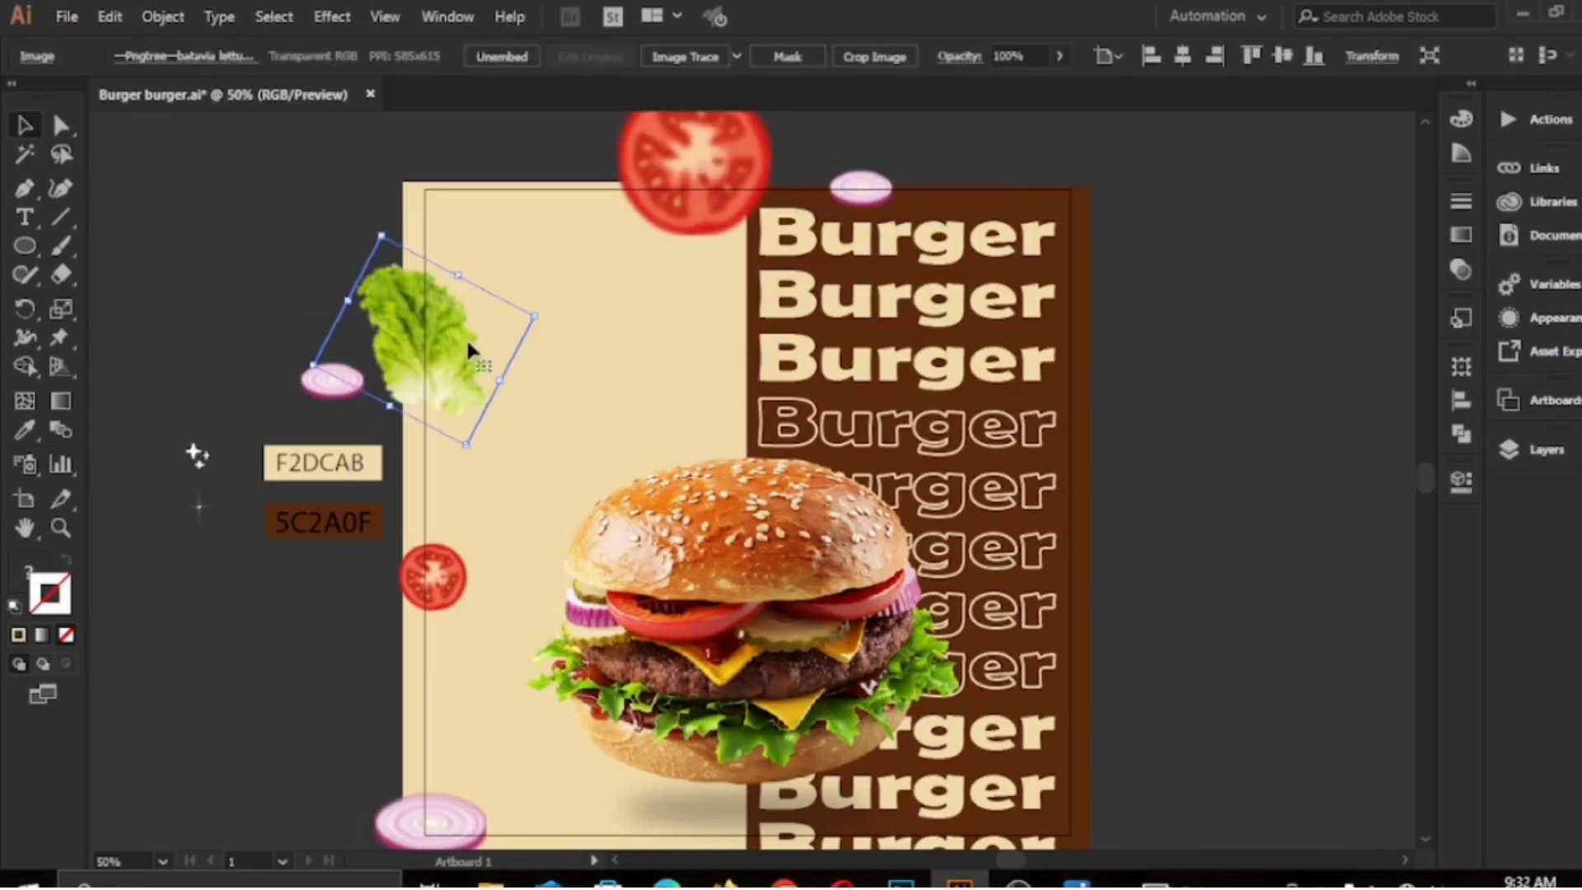
{"action": "left_click_drag", "start_coordinate": [458, 350], "coordinate": [1112, 153]}
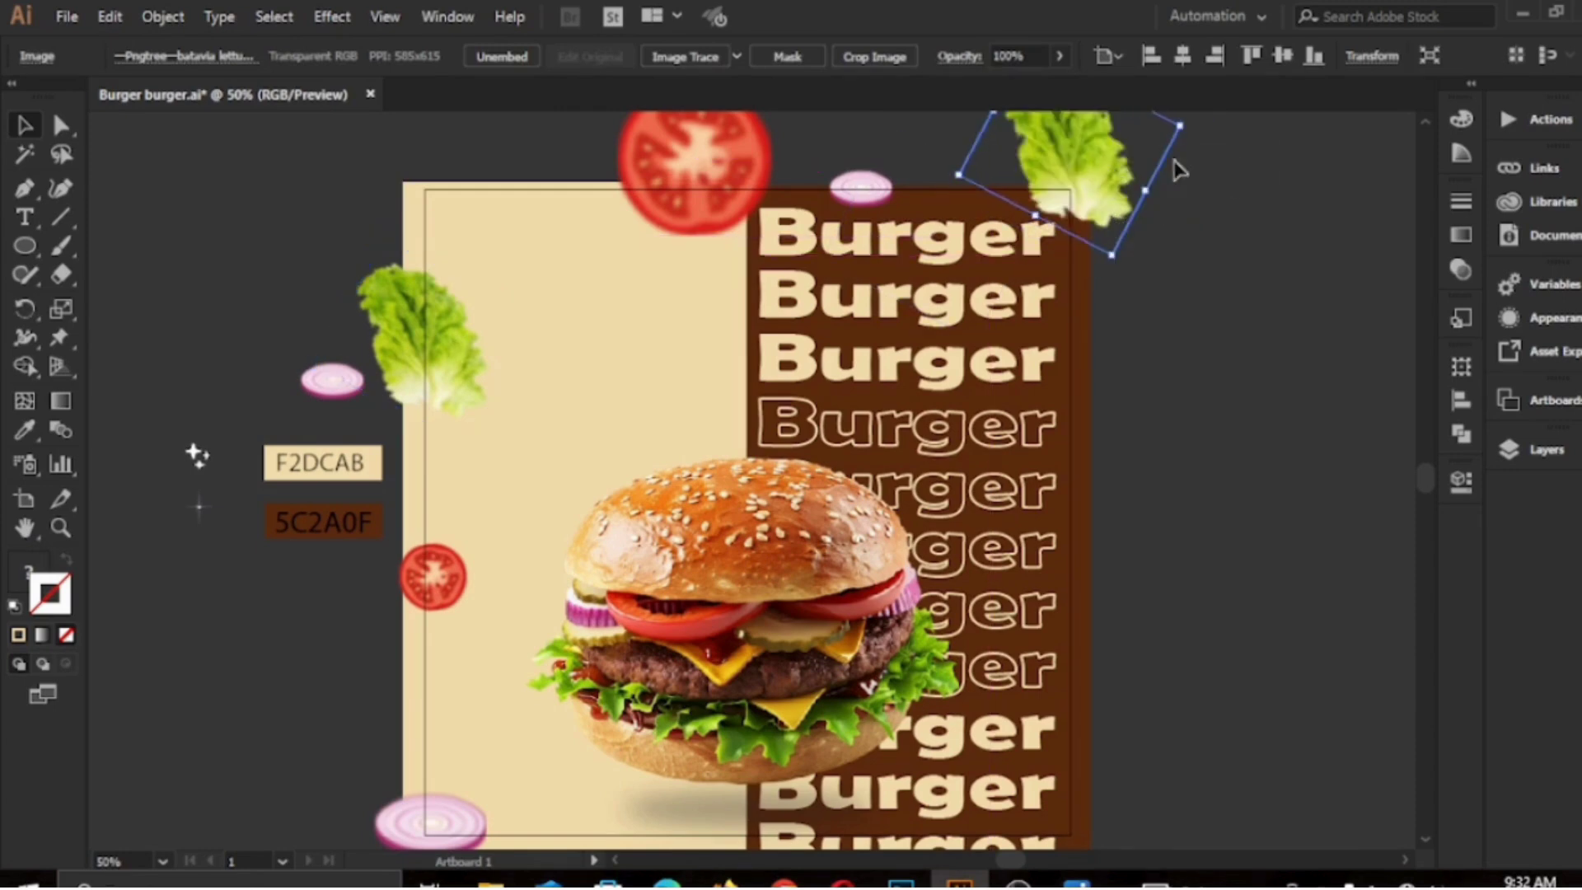
{"action": "left_click_drag", "start_coordinate": [1111, 256], "coordinate": [1048, 253]}
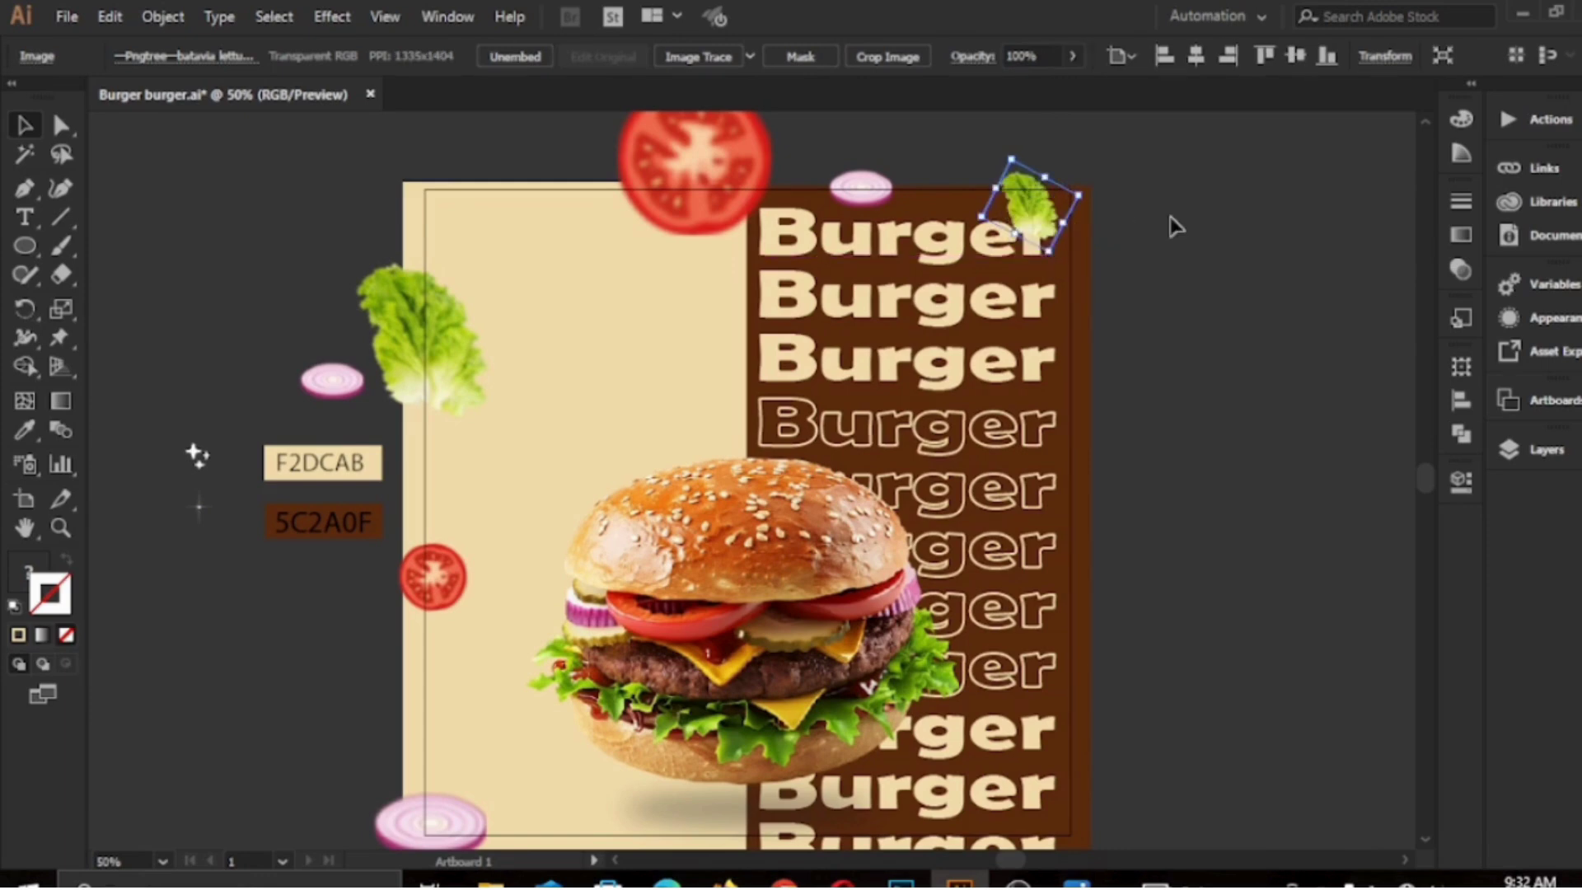
Place a slightly rotated copy of the small tomato at the poster's top-right corner and enlarge the lettuce leaf beside it
{"action": "left_click", "coordinate": [457, 601]}
{"action": "left_click_drag", "start_coordinate": [631, 512], "coordinate": [1104, 195]}
{"action": "left_click", "coordinate": [1154, 195]}
{"action": "left_click", "coordinate": [1040, 216]}
{"action": "left_click_drag", "start_coordinate": [996, 238], "coordinate": [982, 260]}
{"action": "mouse_move", "coordinate": [1097, 265]}
{"action": "left_mouse_down"}
{"action": "mouse_move", "coordinate": [1059, 261]}
{"action": "mouse_move", "coordinate": [1102, 284]}
{"action": "left_mouse_up"}
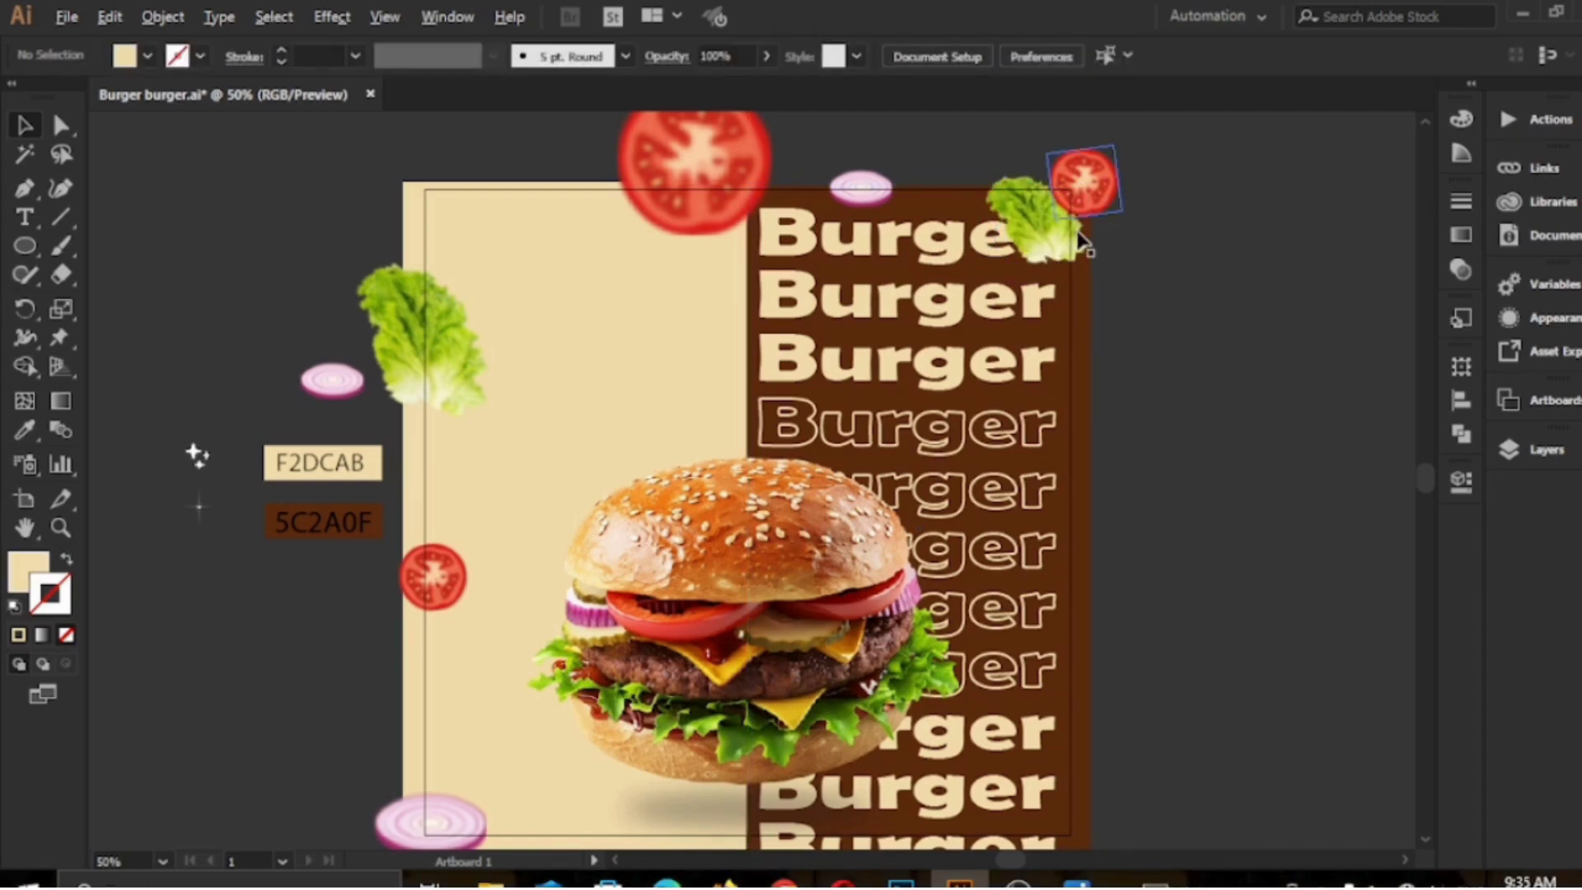
Copy the corner tomato slice down to the brown half's outer edge, beside the first outlined Burger line
{"action": "left_click_drag", "start_coordinate": [1082, 180], "coordinate": [1059, 400]}
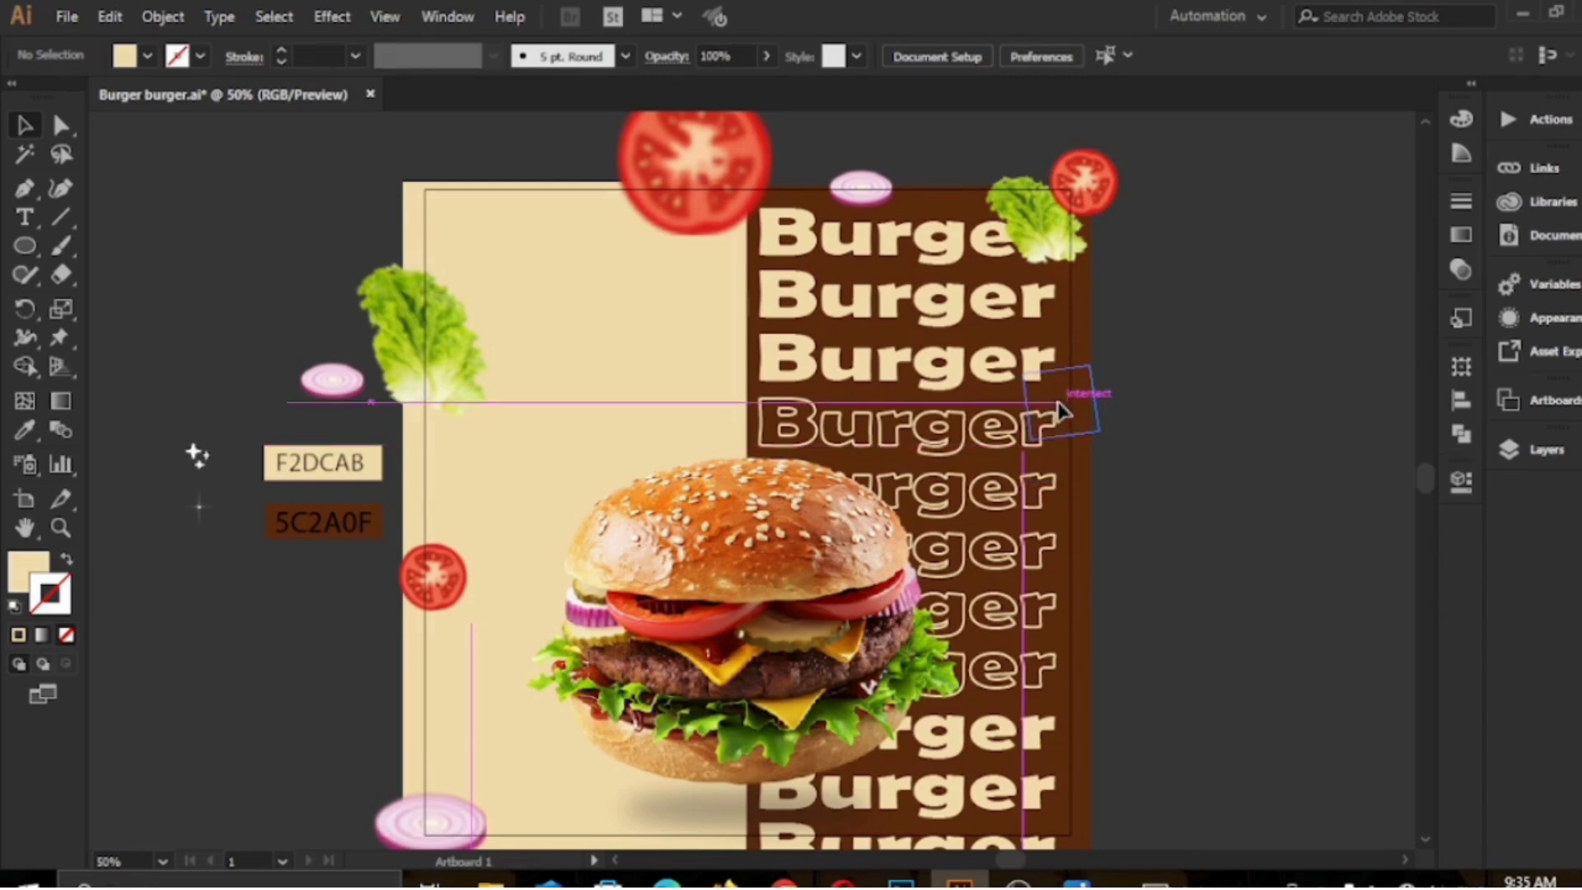
{"action": "left_click_drag", "start_coordinate": [1059, 400], "coordinate": [1072, 421]}
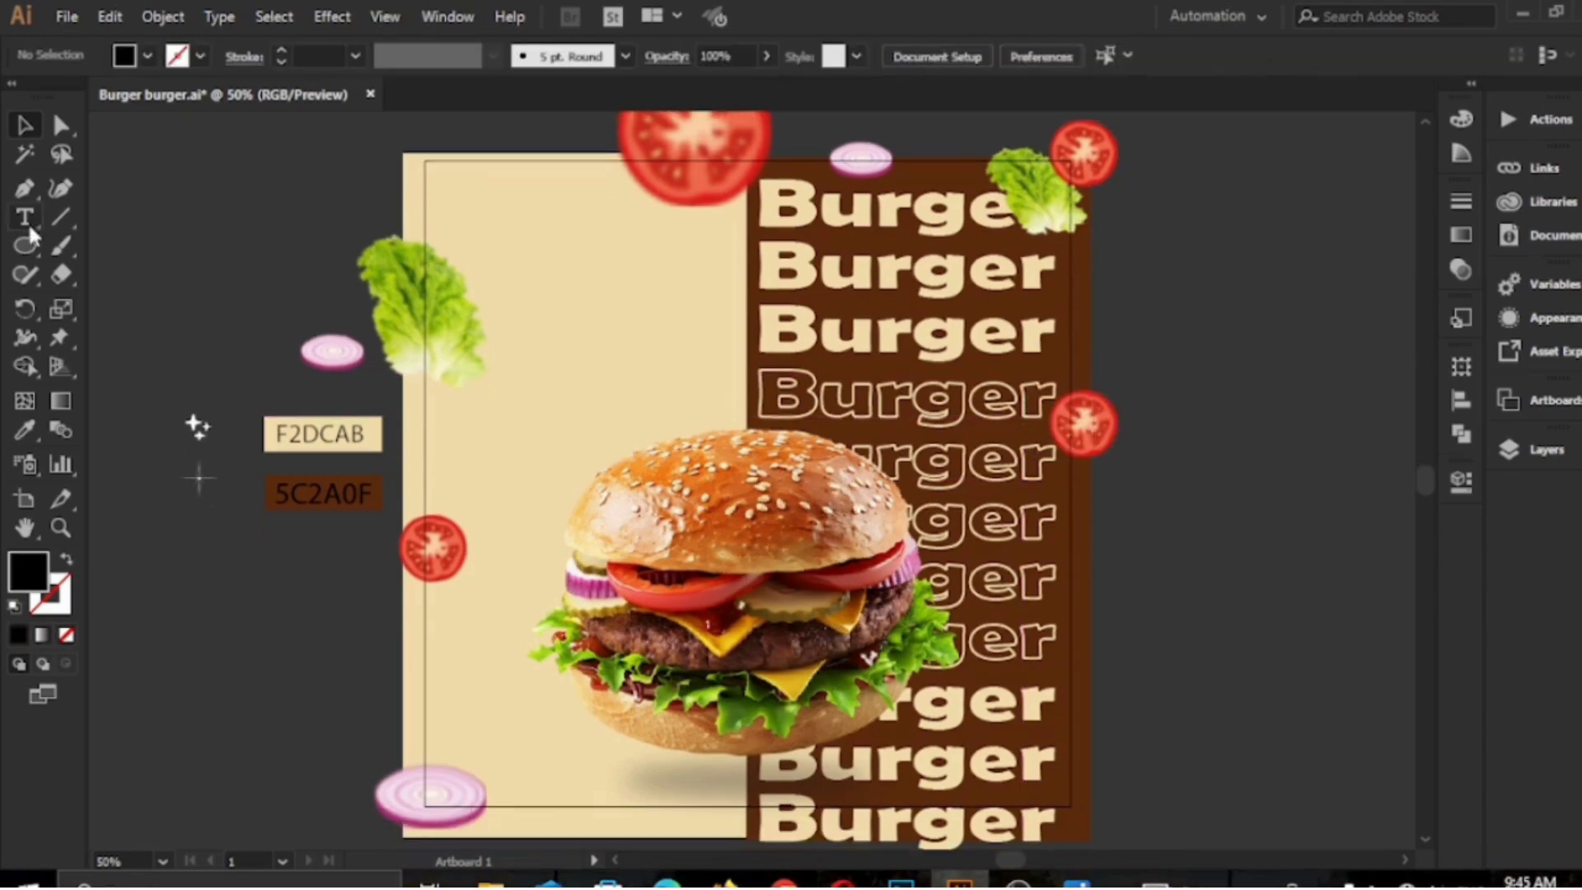
Add the text VEGETABLE, scale it to about 90 pt and position it above the hamburger, starting on the cream half
{"action": "key", "text": "t"}
{"action": "left_click", "coordinate": [563, 325]}
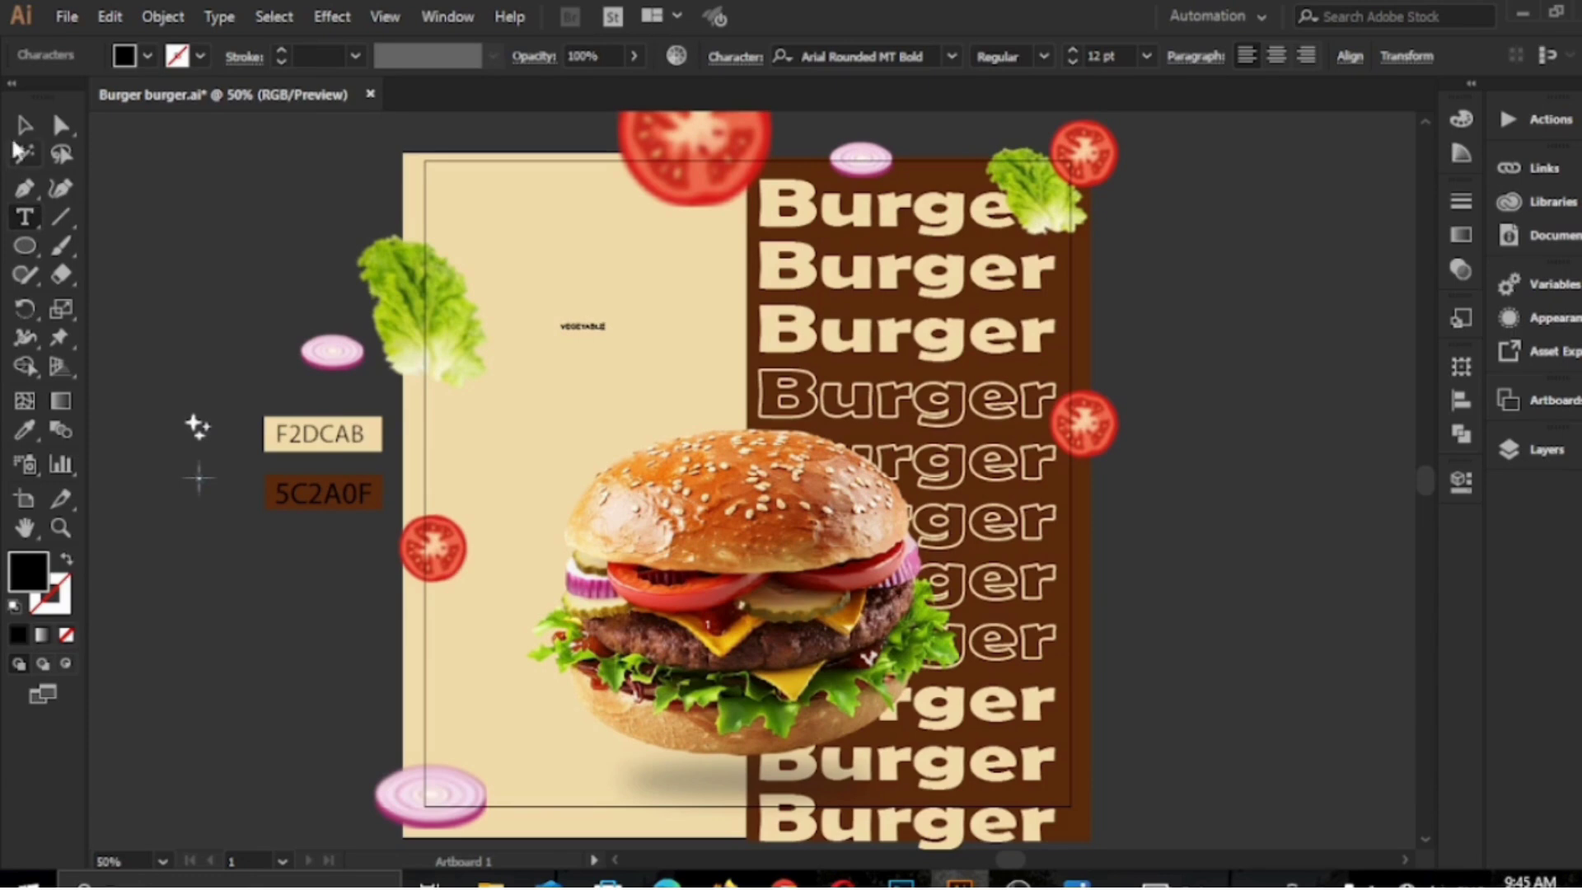
{"action": "left_click", "coordinate": [22, 130]}
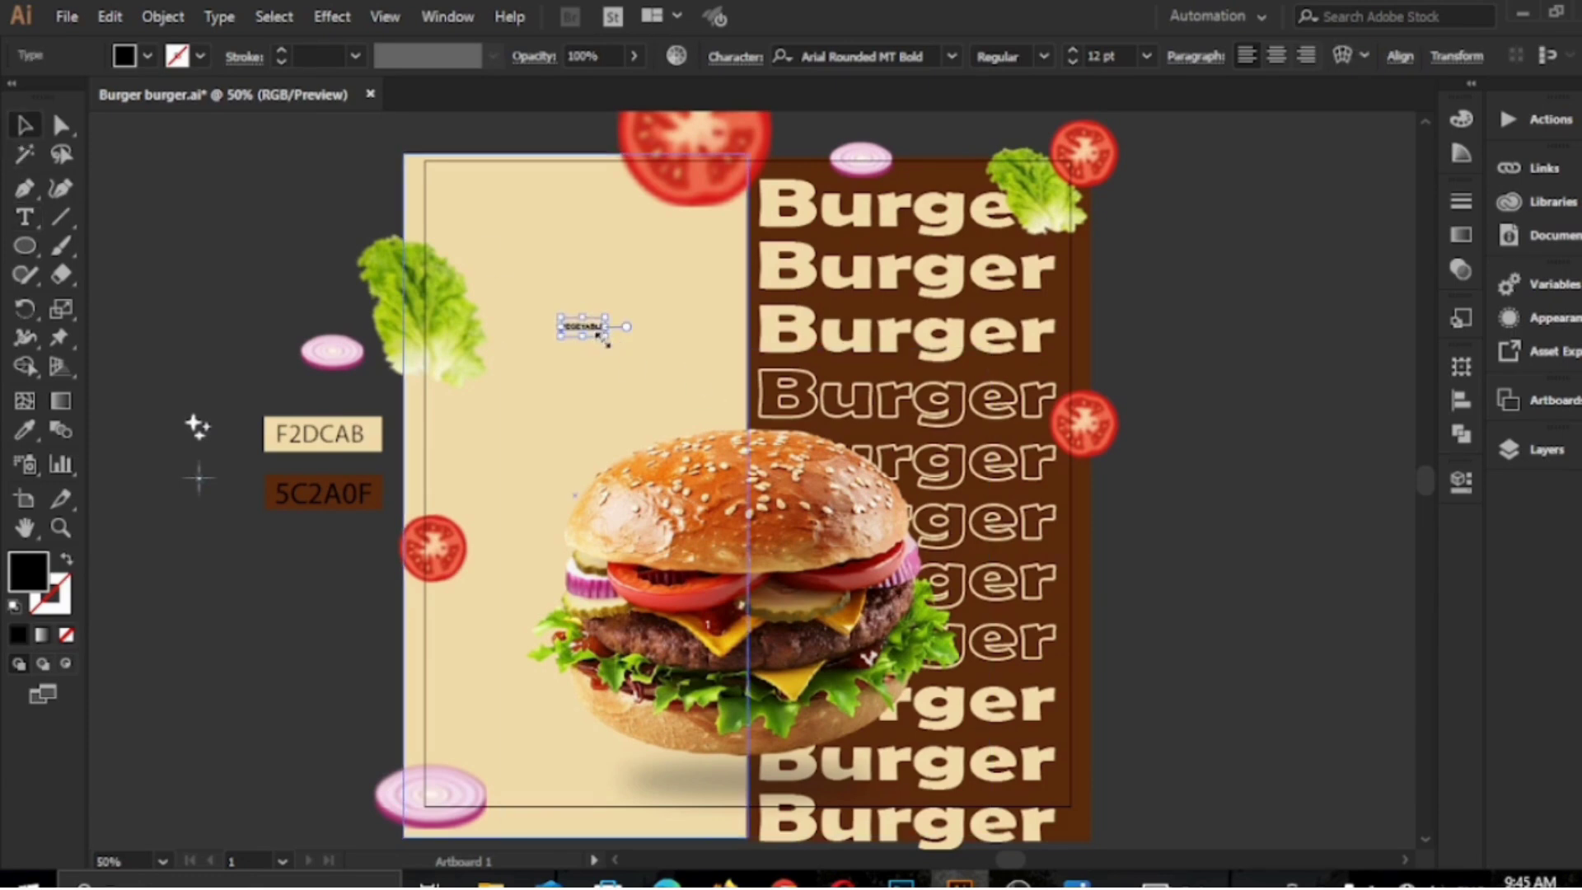
{"action": "left_click_drag", "start_coordinate": [610, 339], "coordinate": [888, 422]}
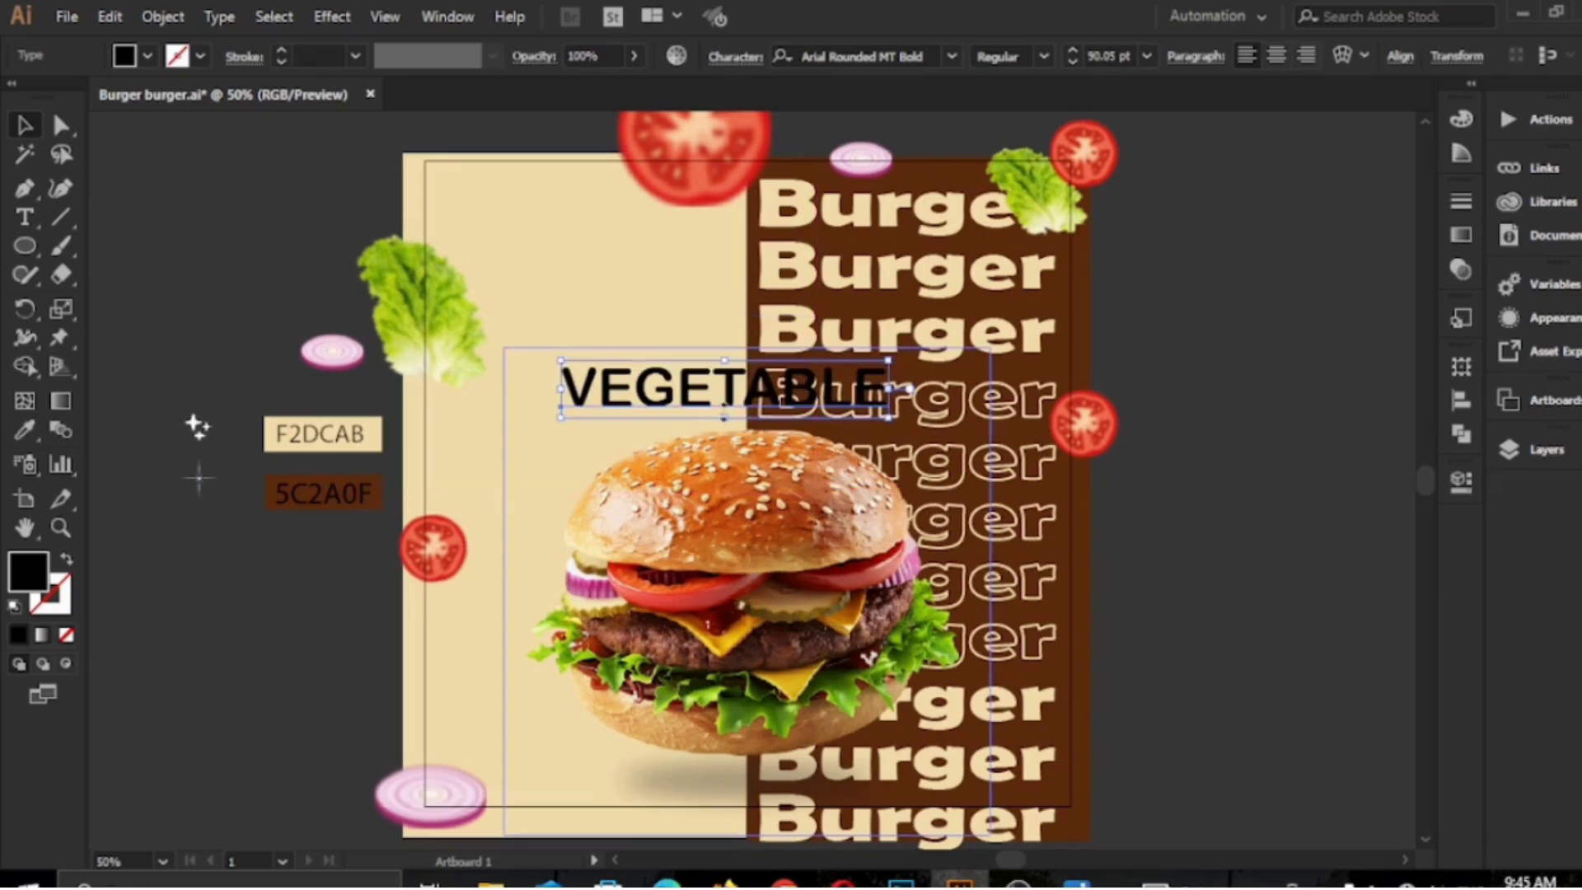
{"action": "left_click_drag", "start_coordinate": [716, 401], "coordinate": [611, 284]}
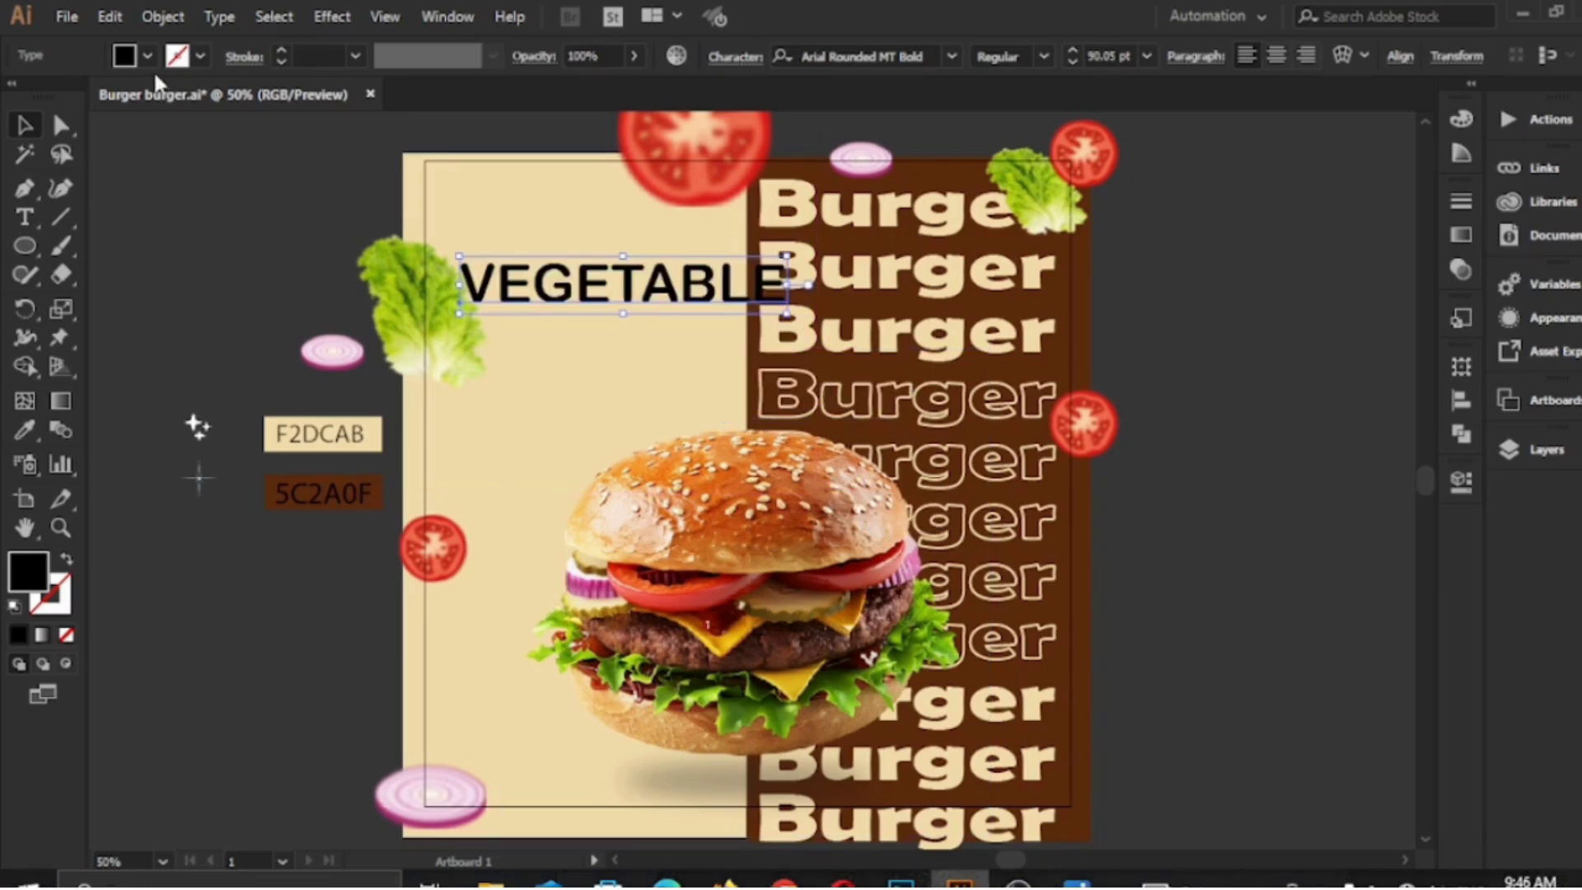
Fill the VEGETABLE text with the orange swatch
{"action": "left_click", "coordinate": [148, 55]}
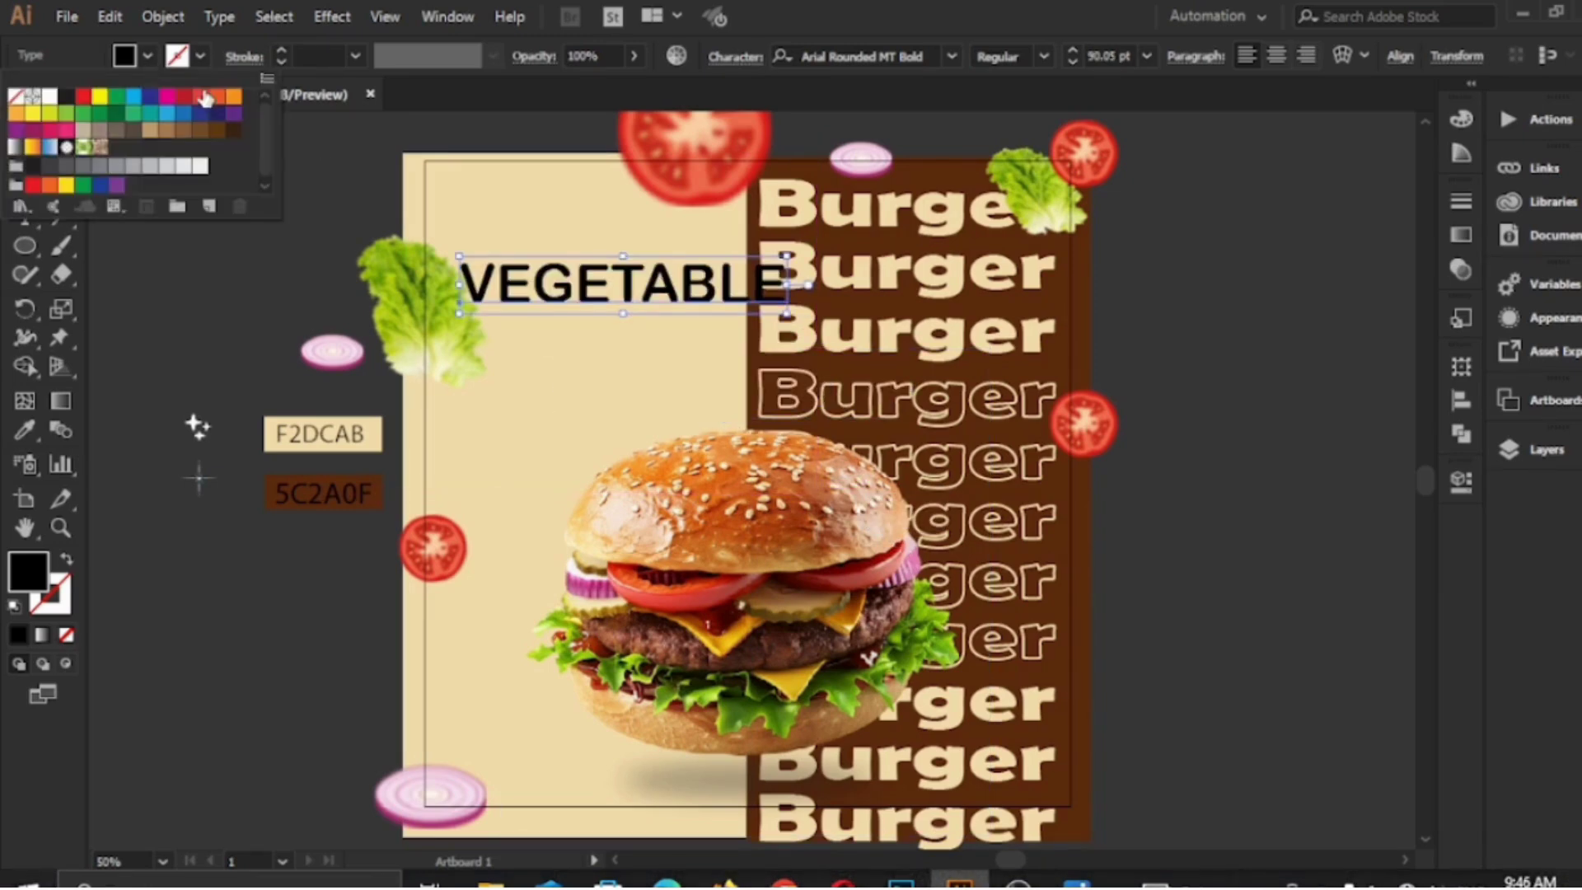
{"action": "left_click", "coordinate": [198, 98]}
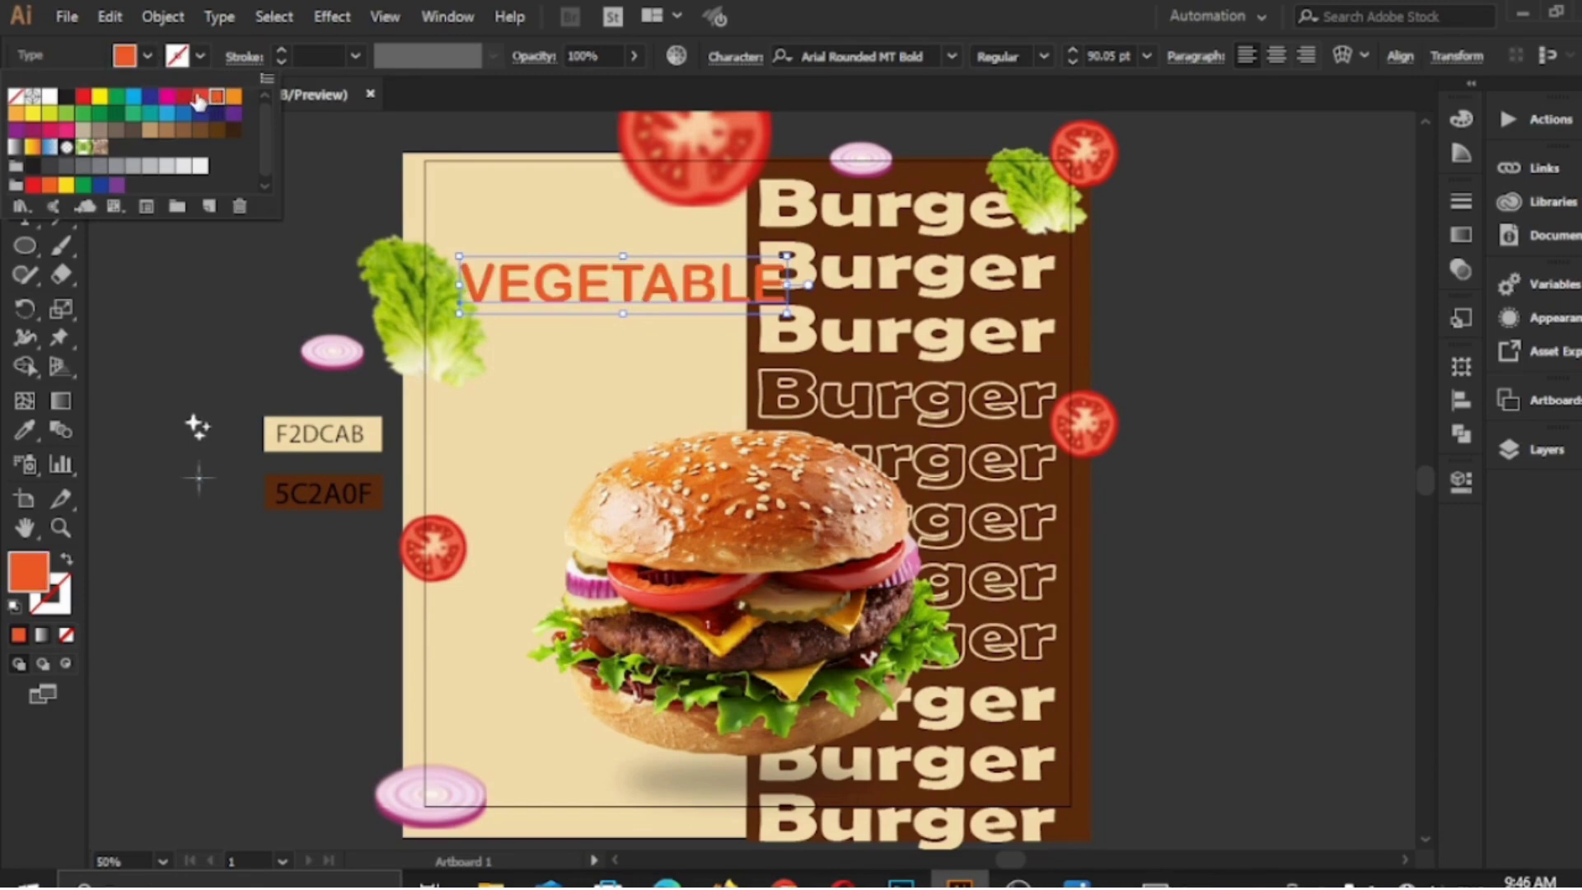
{"action": "left_click", "coordinate": [150, 56]}
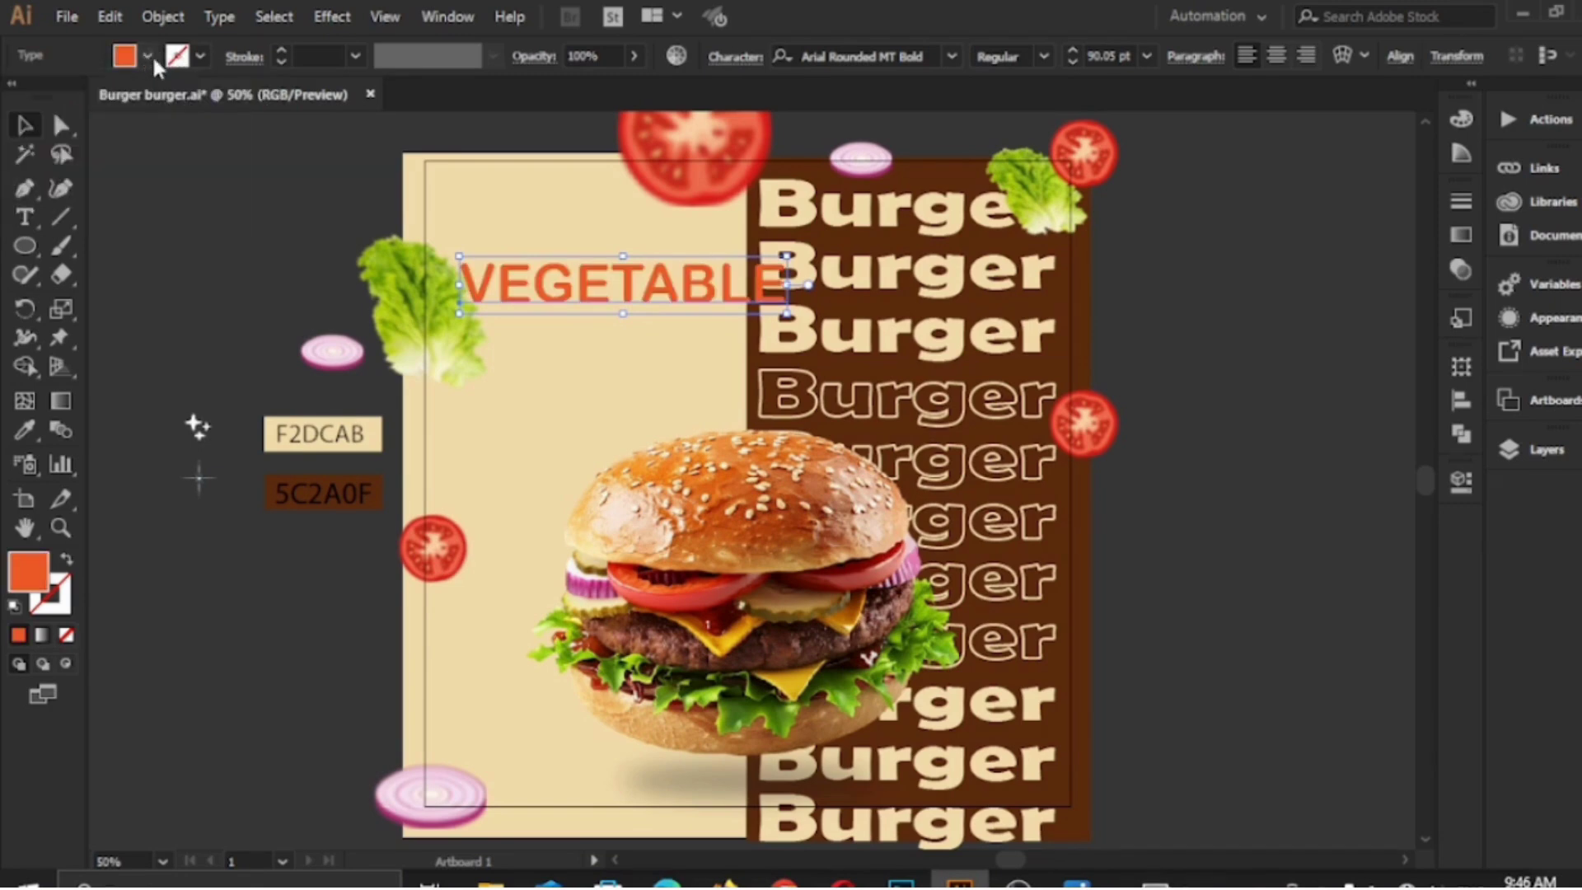
Increase the tracking of the VEGETABLE text to space its letters wider apart
{"action": "left_click", "coordinate": [1459, 481]}
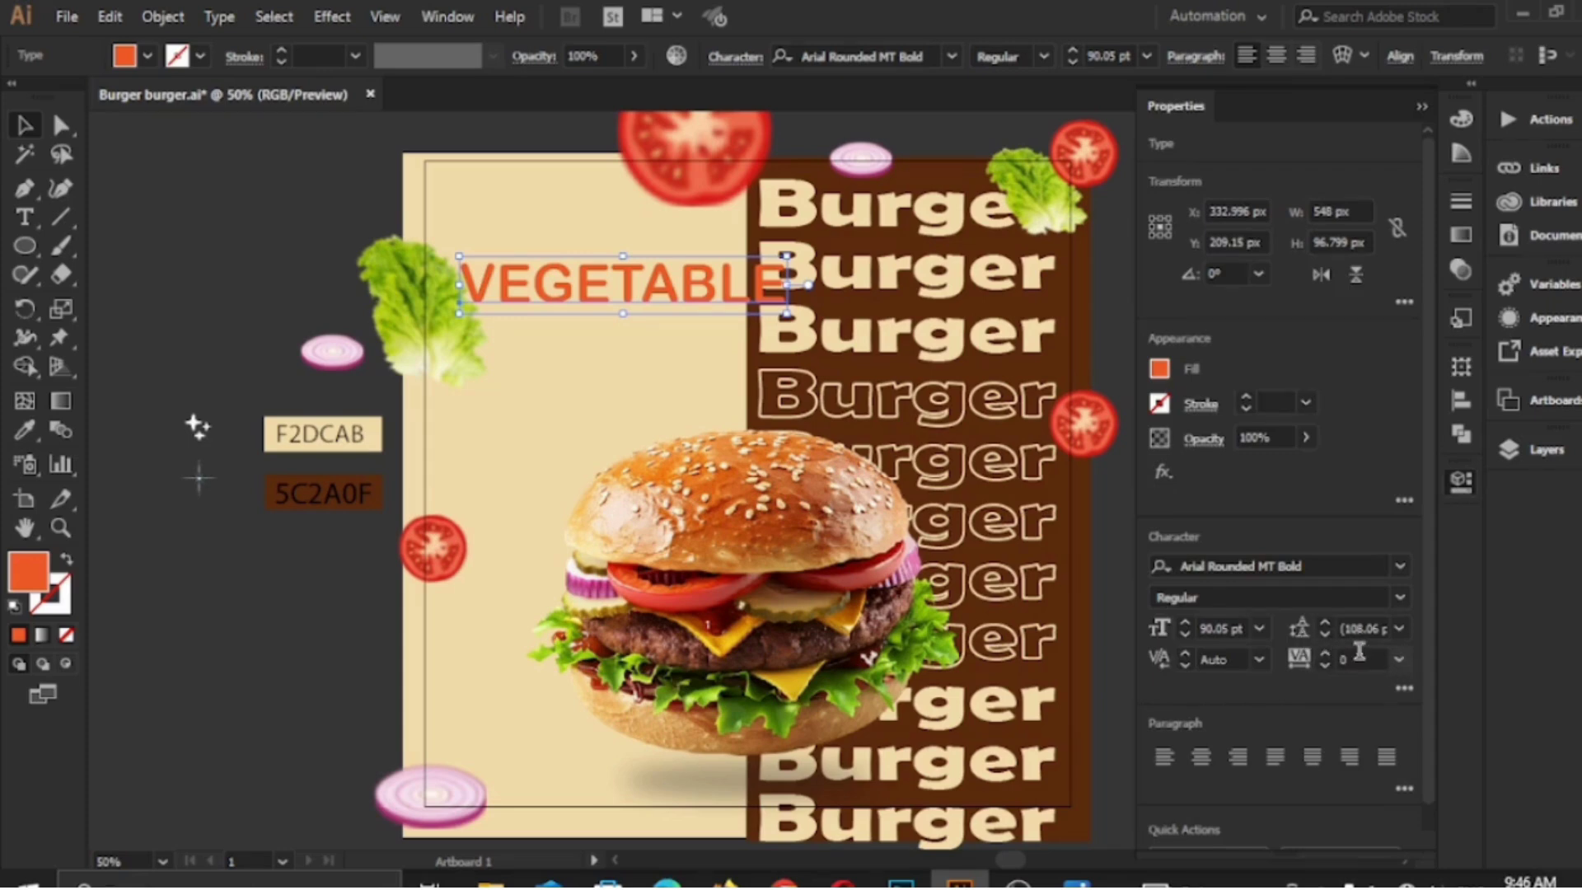
{"action": "left_click", "coordinate": [1324, 651]}
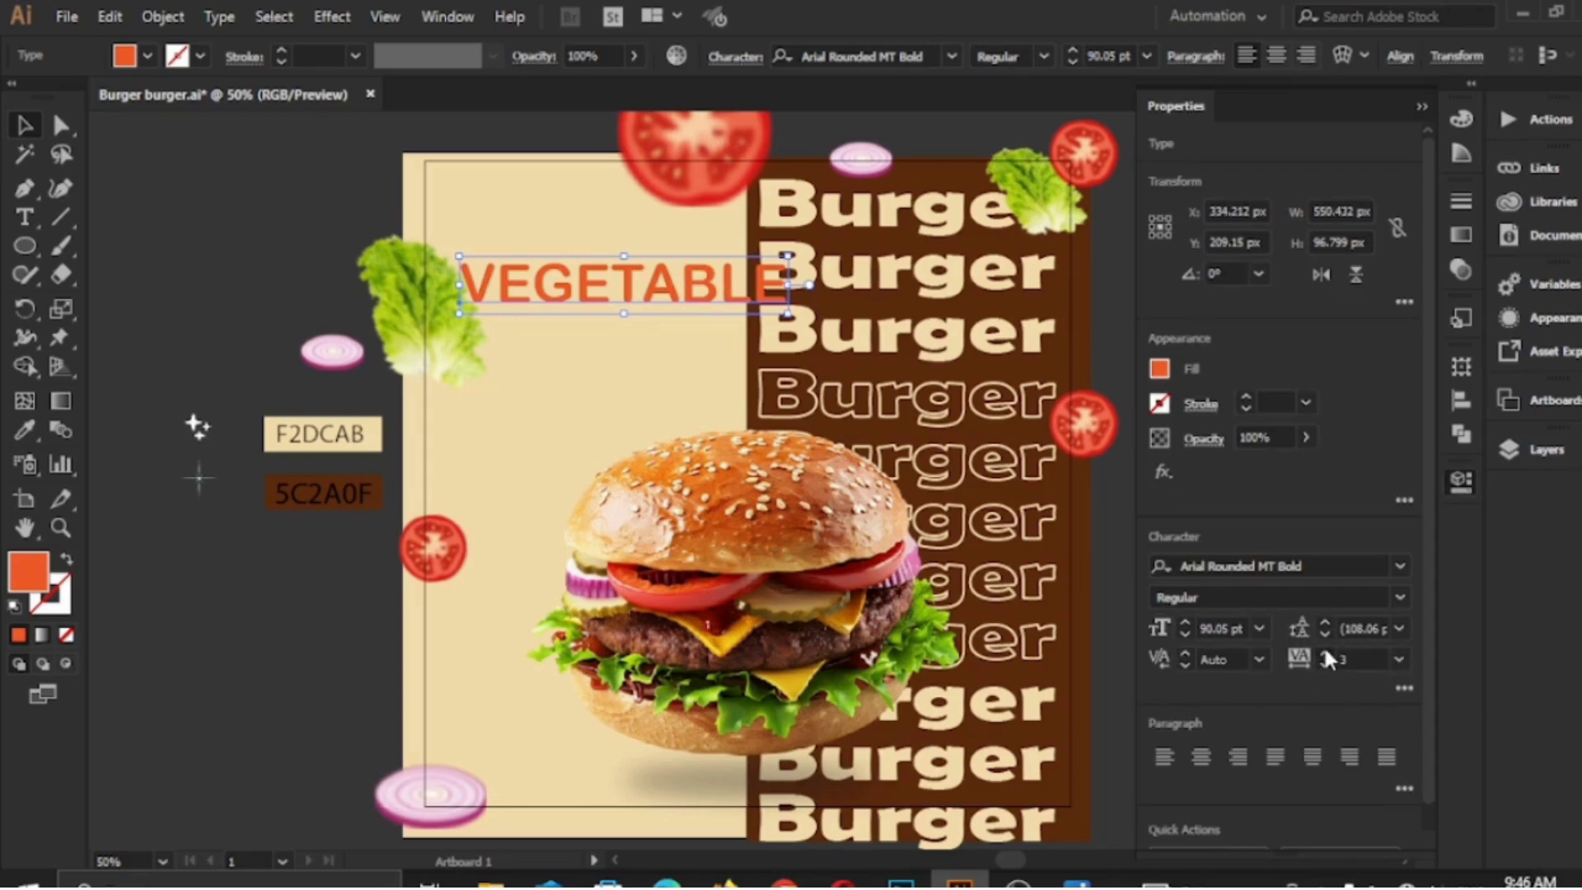
{"action": "left_click", "coordinate": [1325, 651]}
{"action": "left_click", "coordinate": [1325, 652]}
{"action": "left_click", "coordinate": [1325, 651]}
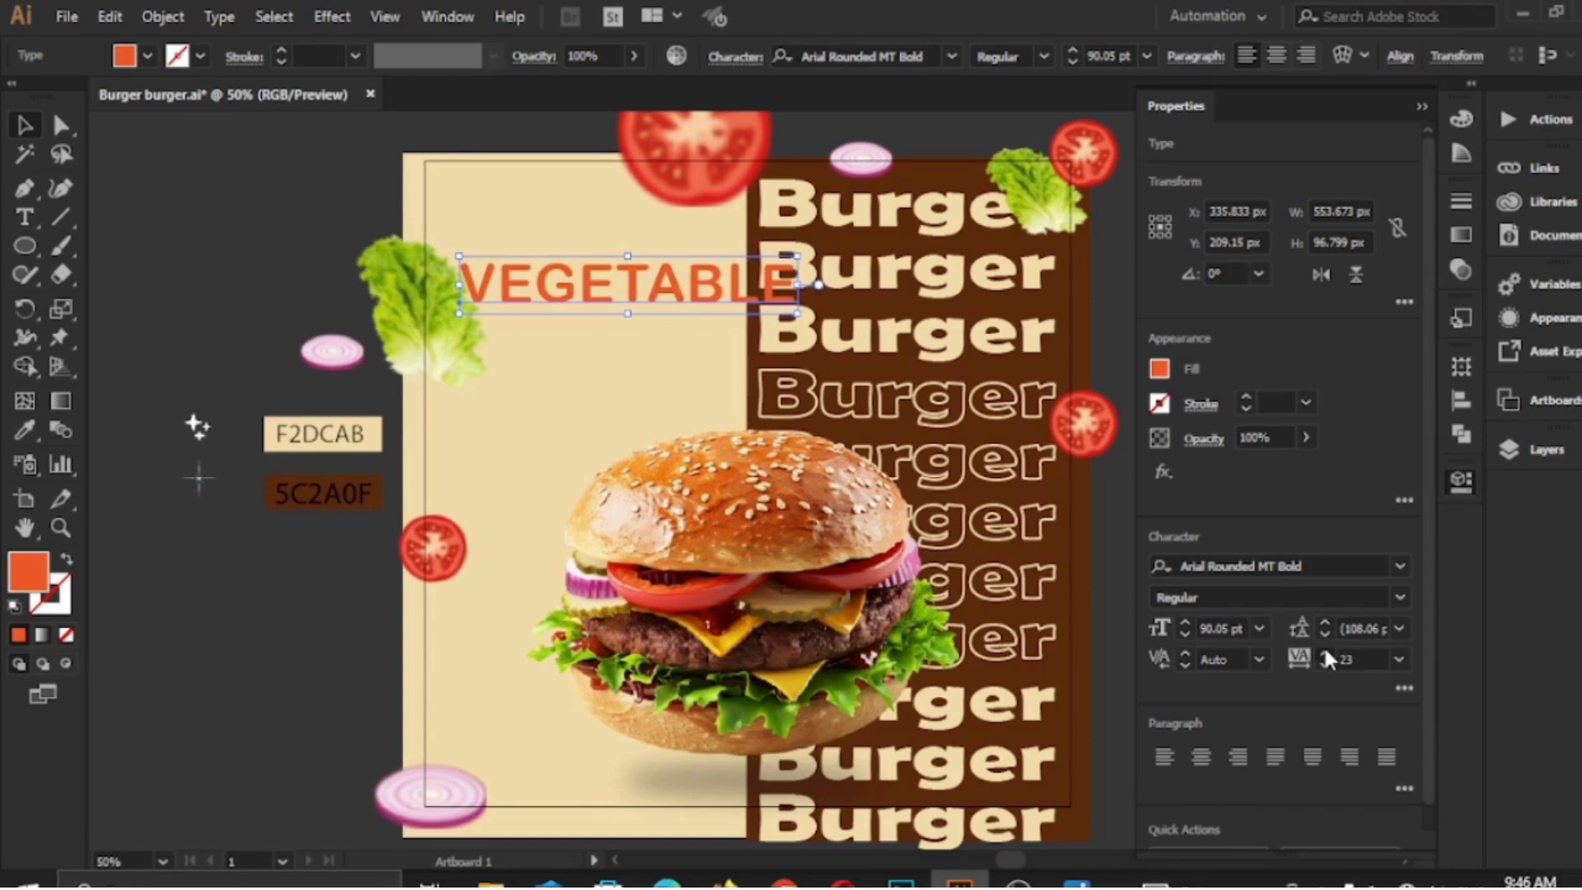
{"action": "left_click", "coordinate": [1325, 652]}
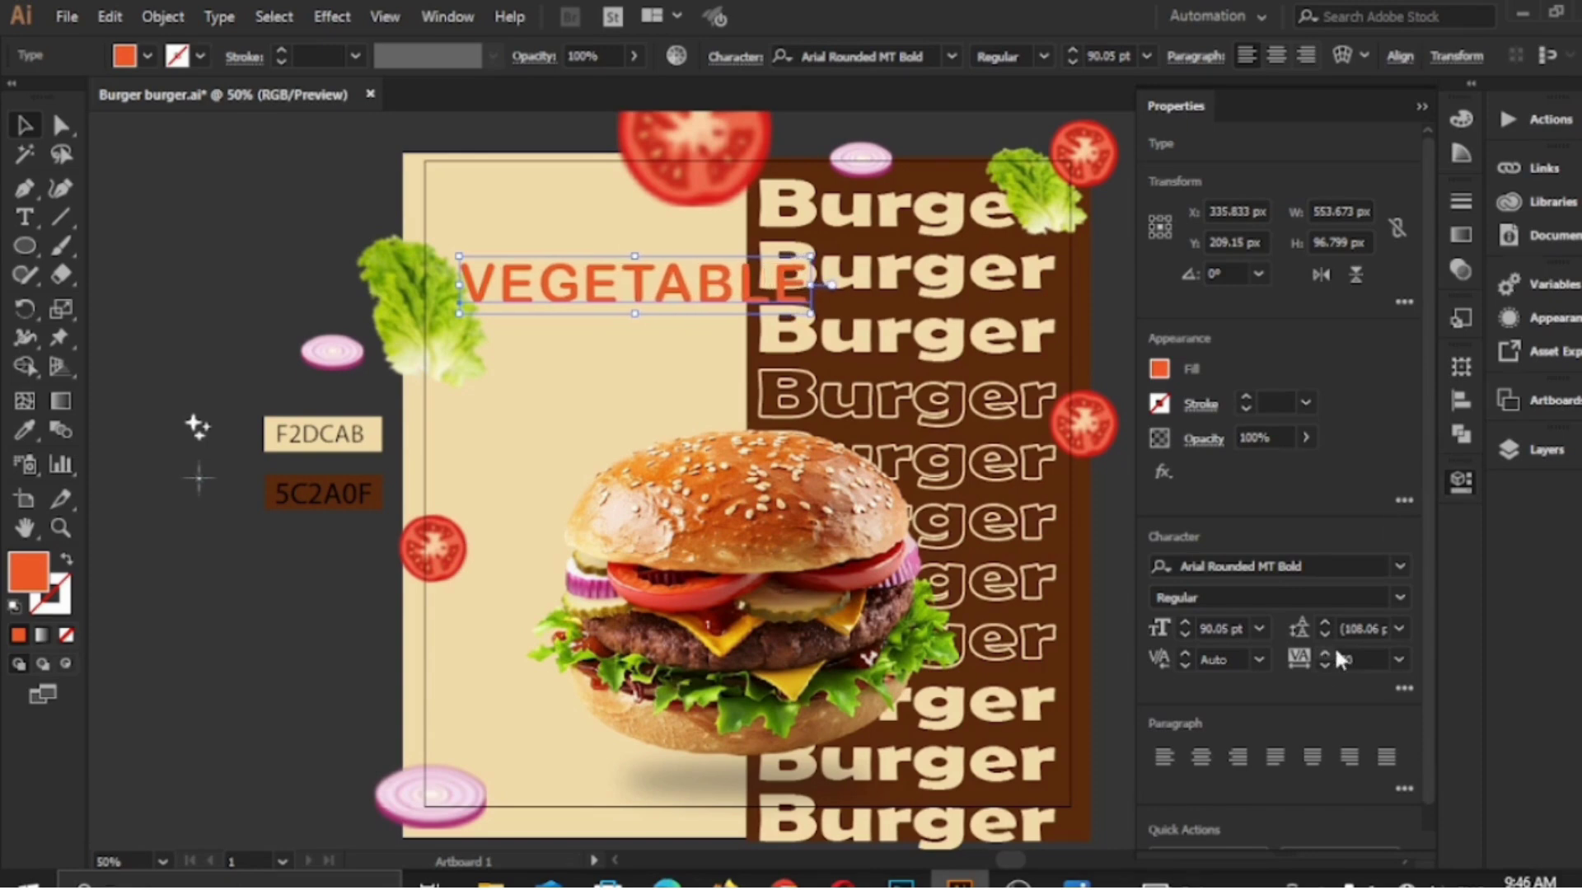
{"action": "left_click", "coordinate": [1420, 105]}
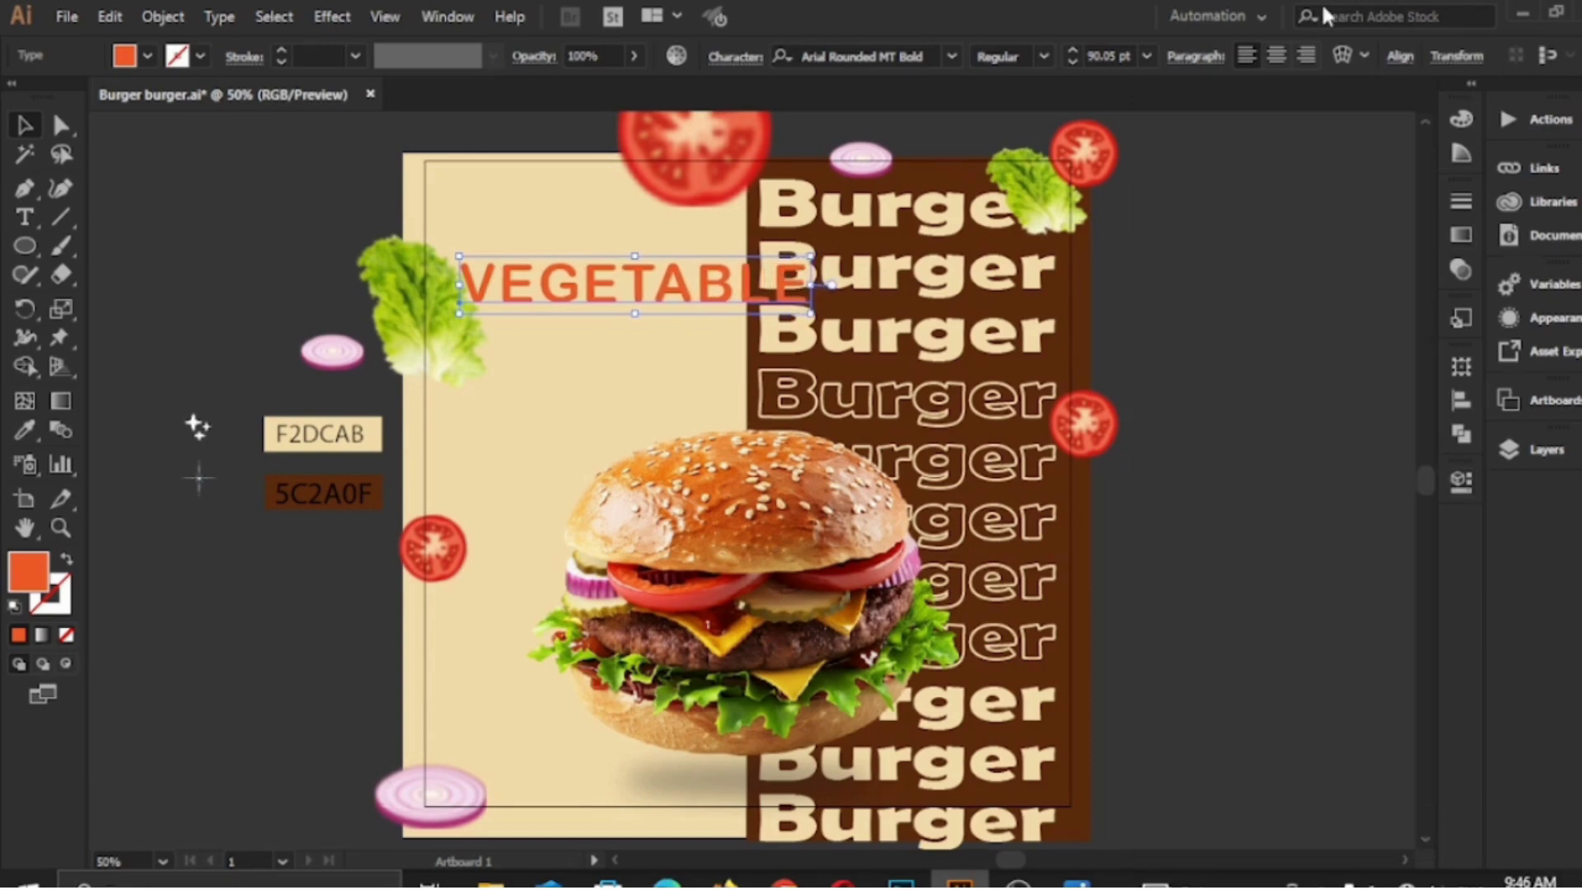
Warp the VEGETABLE text with a horizontal Arc envelope at 50% bend
{"action": "left_click", "coordinate": [1342, 55]}
{"action": "left_click_drag", "start_coordinate": [1367, 276], "coordinate": [1352, 275]}
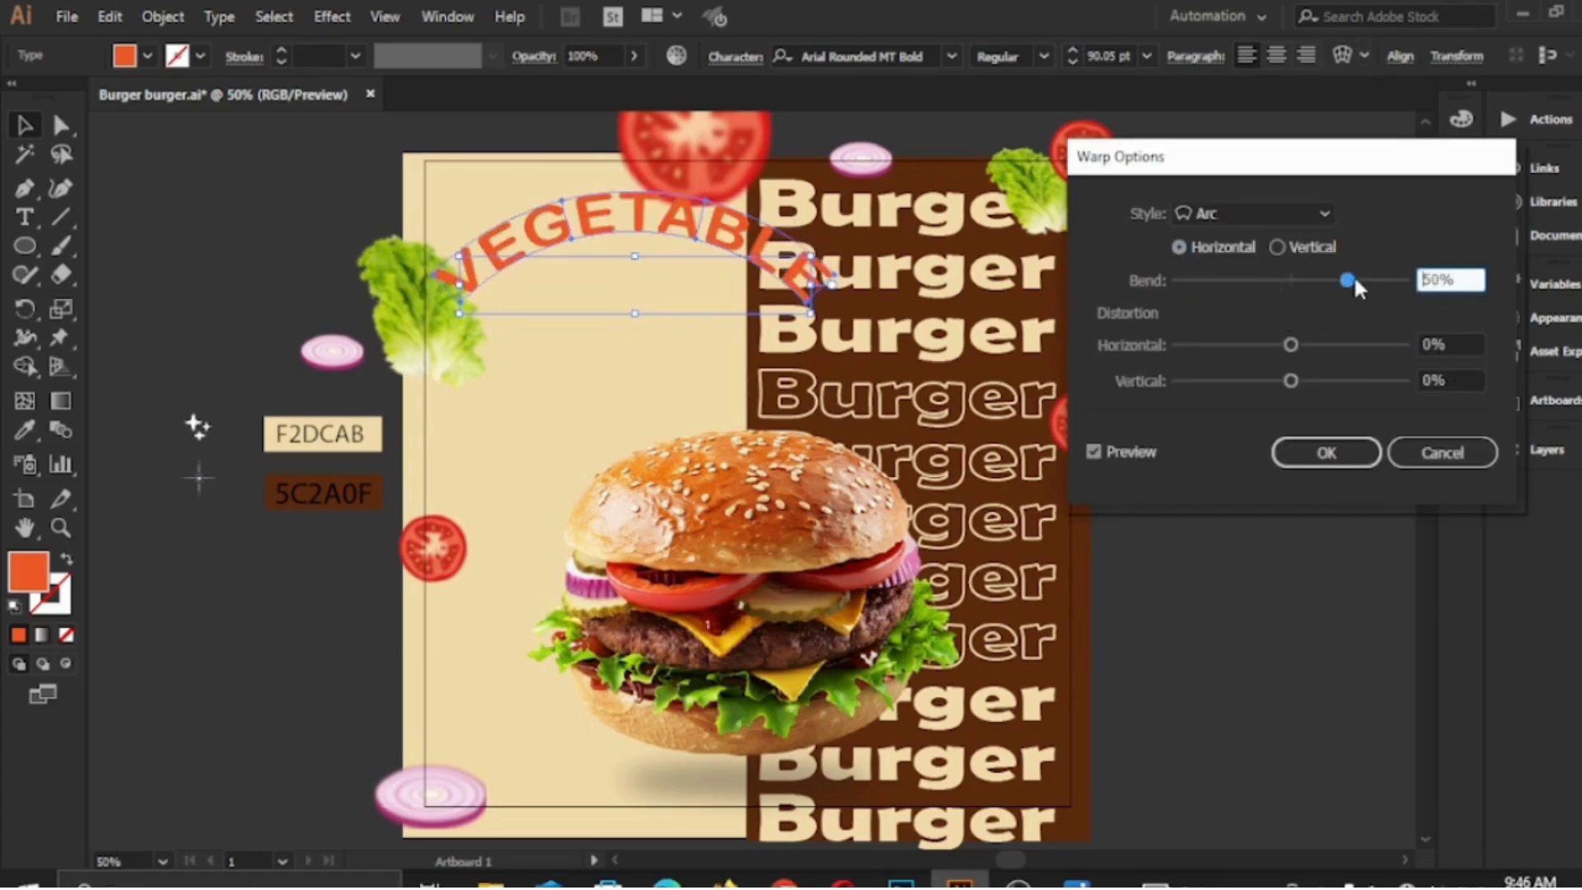
{"action": "left_click", "coordinate": [1356, 458]}
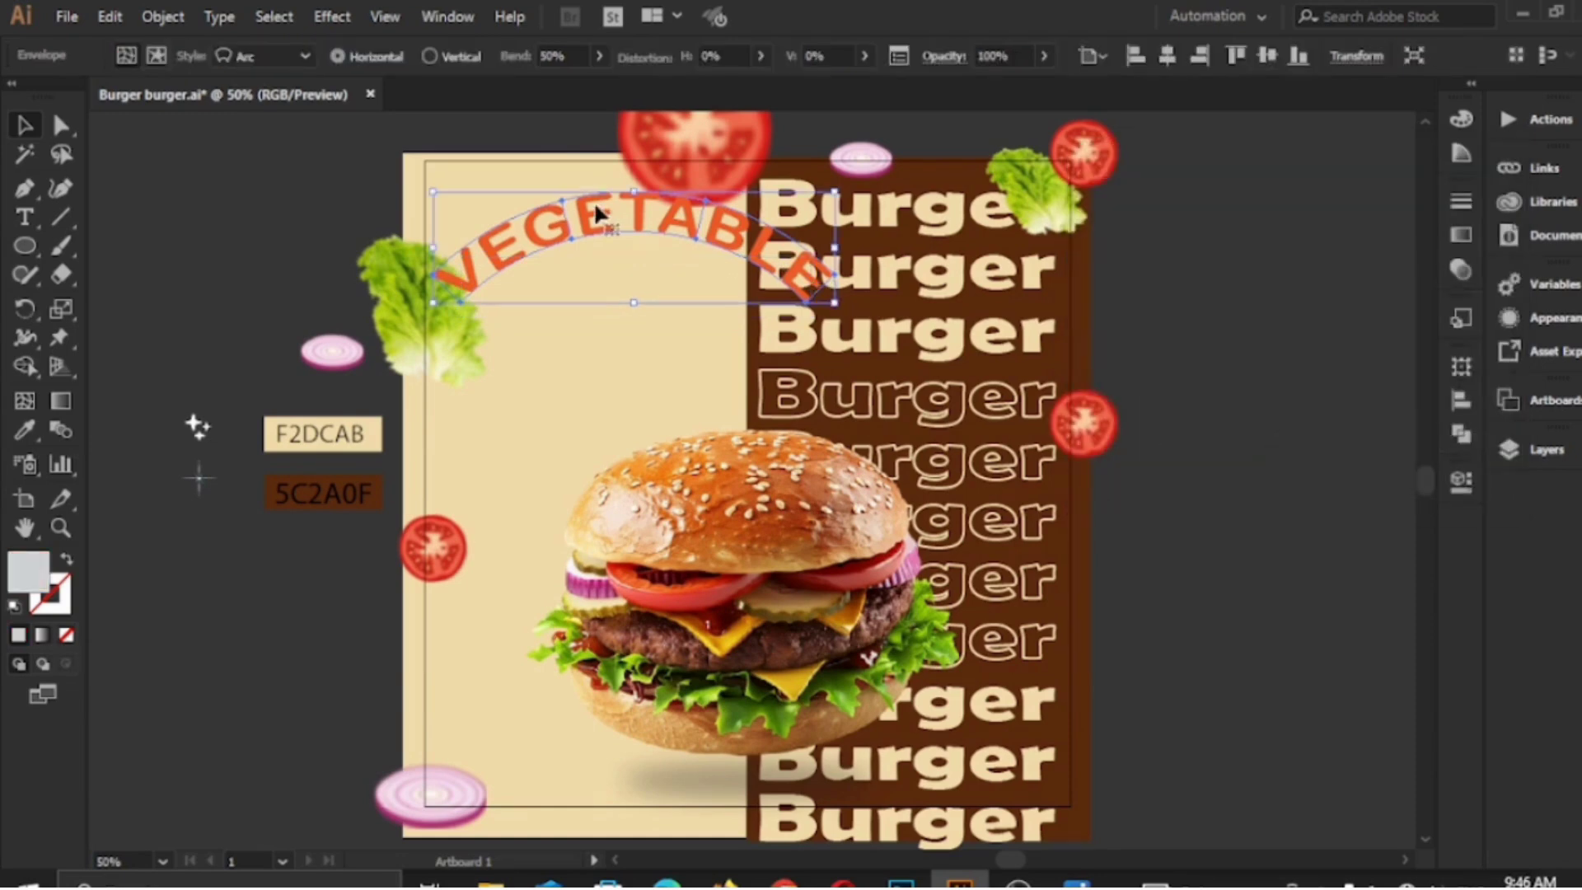
Rotate the arched VEGETABLE text, scale it down and position it along the upper-left curve of the hamburger bun
{"action": "left_click_drag", "start_coordinate": [595, 217], "coordinate": [549, 393]}
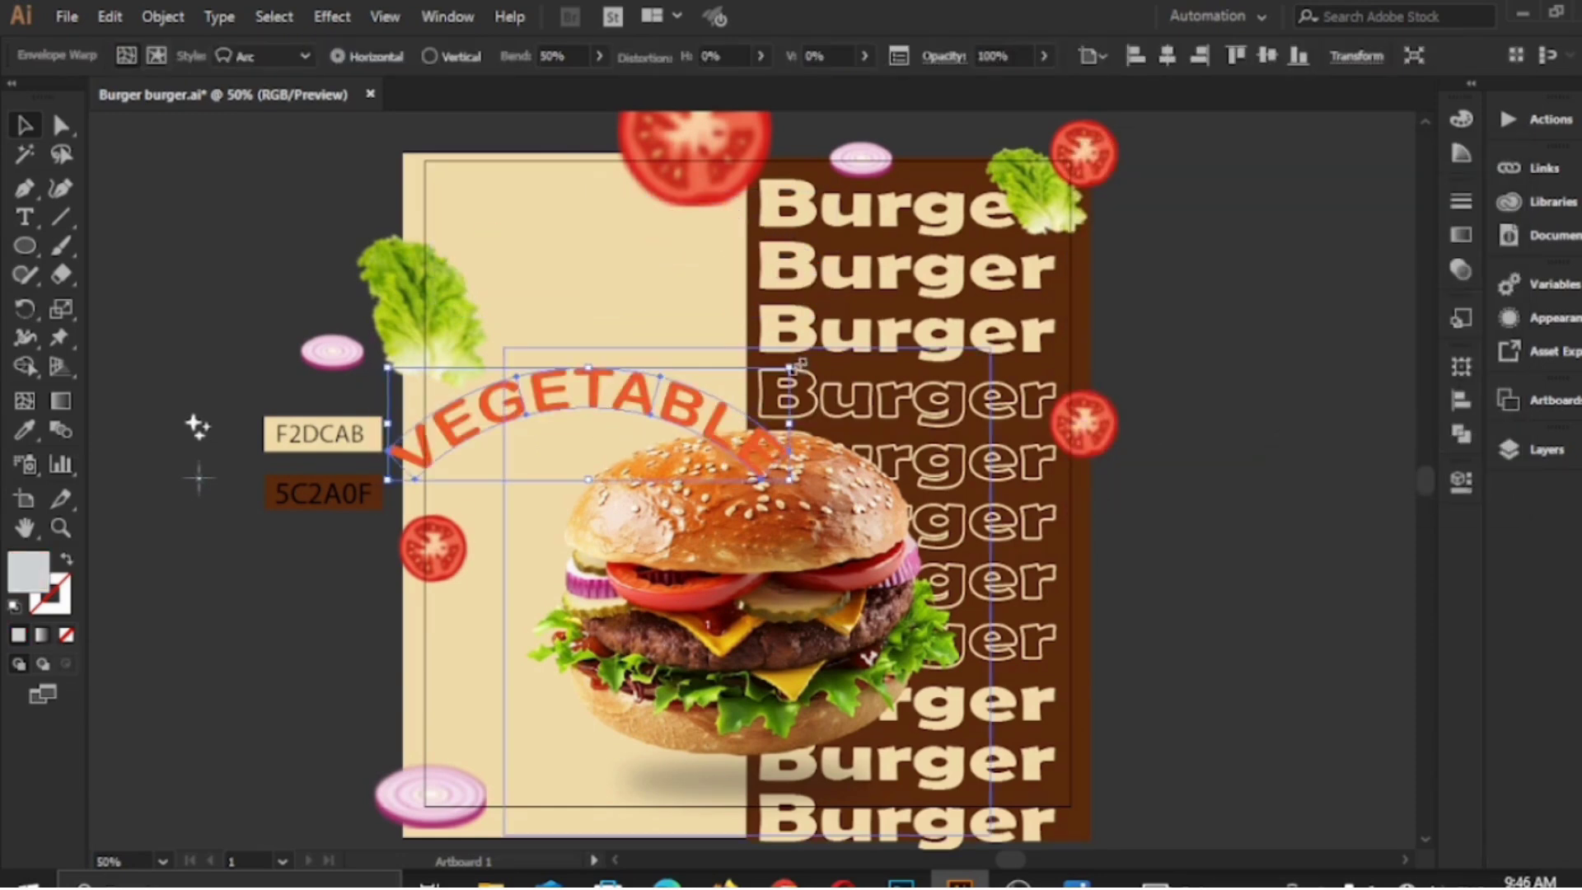
{"action": "left_click_drag", "start_coordinate": [792, 339], "coordinate": [695, 198]}
{"action": "mouse_move", "coordinate": [772, 298]}
{"action": "left_mouse_down"}
{"action": "mouse_move", "coordinate": [787, 354]}
{"action": "mouse_move", "coordinate": [763, 328]}
{"action": "left_mouse_up"}
{"action": "left_click_drag", "start_coordinate": [591, 372], "coordinate": [615, 412]}
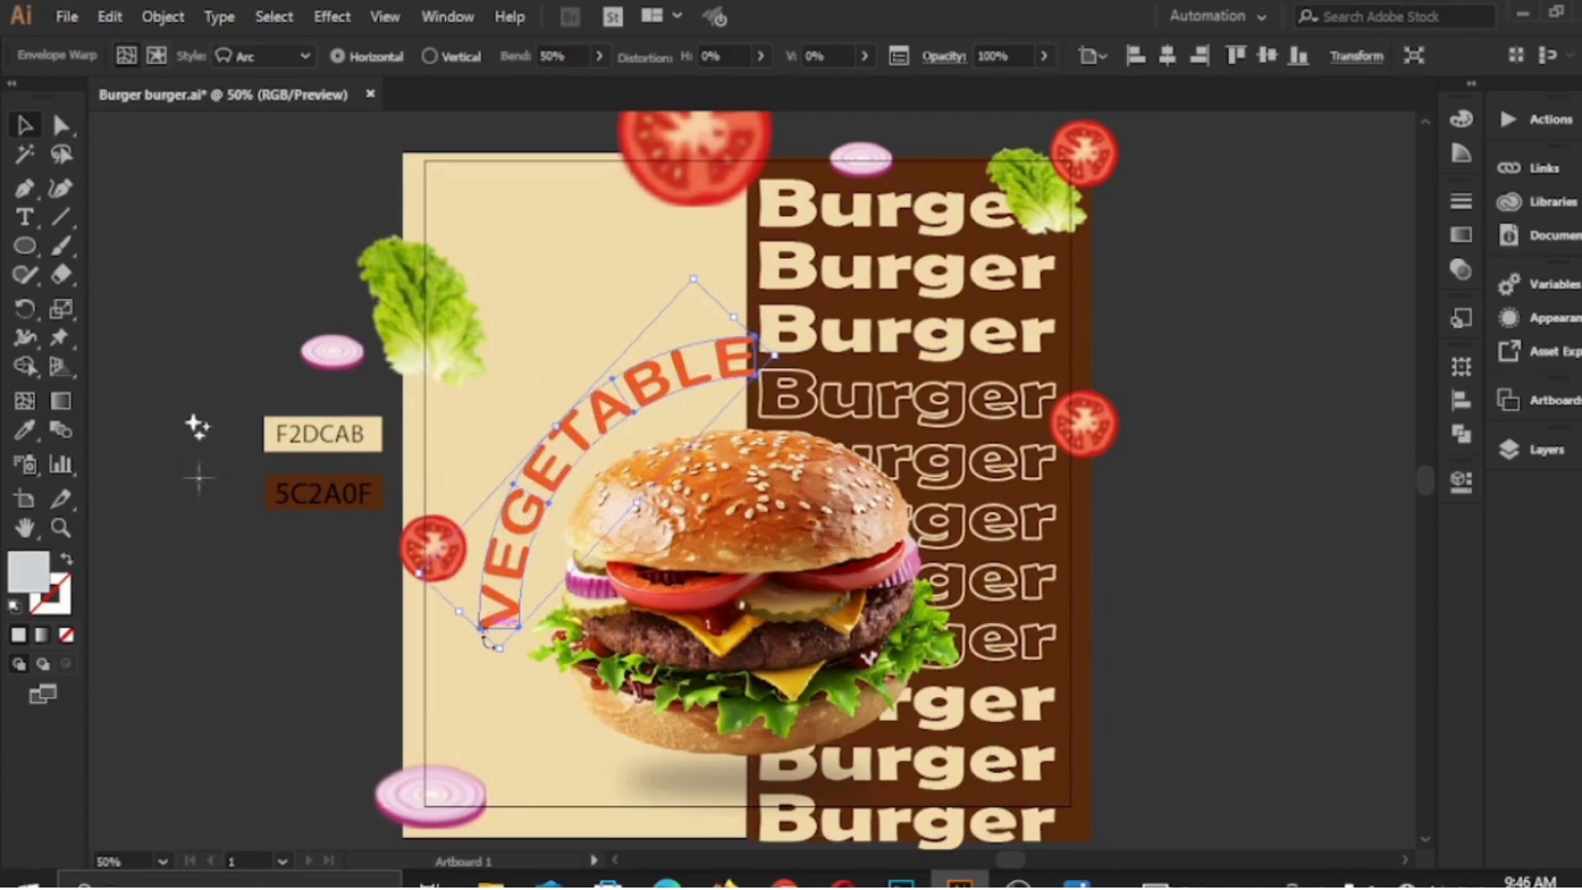
{"action": "left_click_drag", "start_coordinate": [498, 648], "coordinate": [542, 551]}
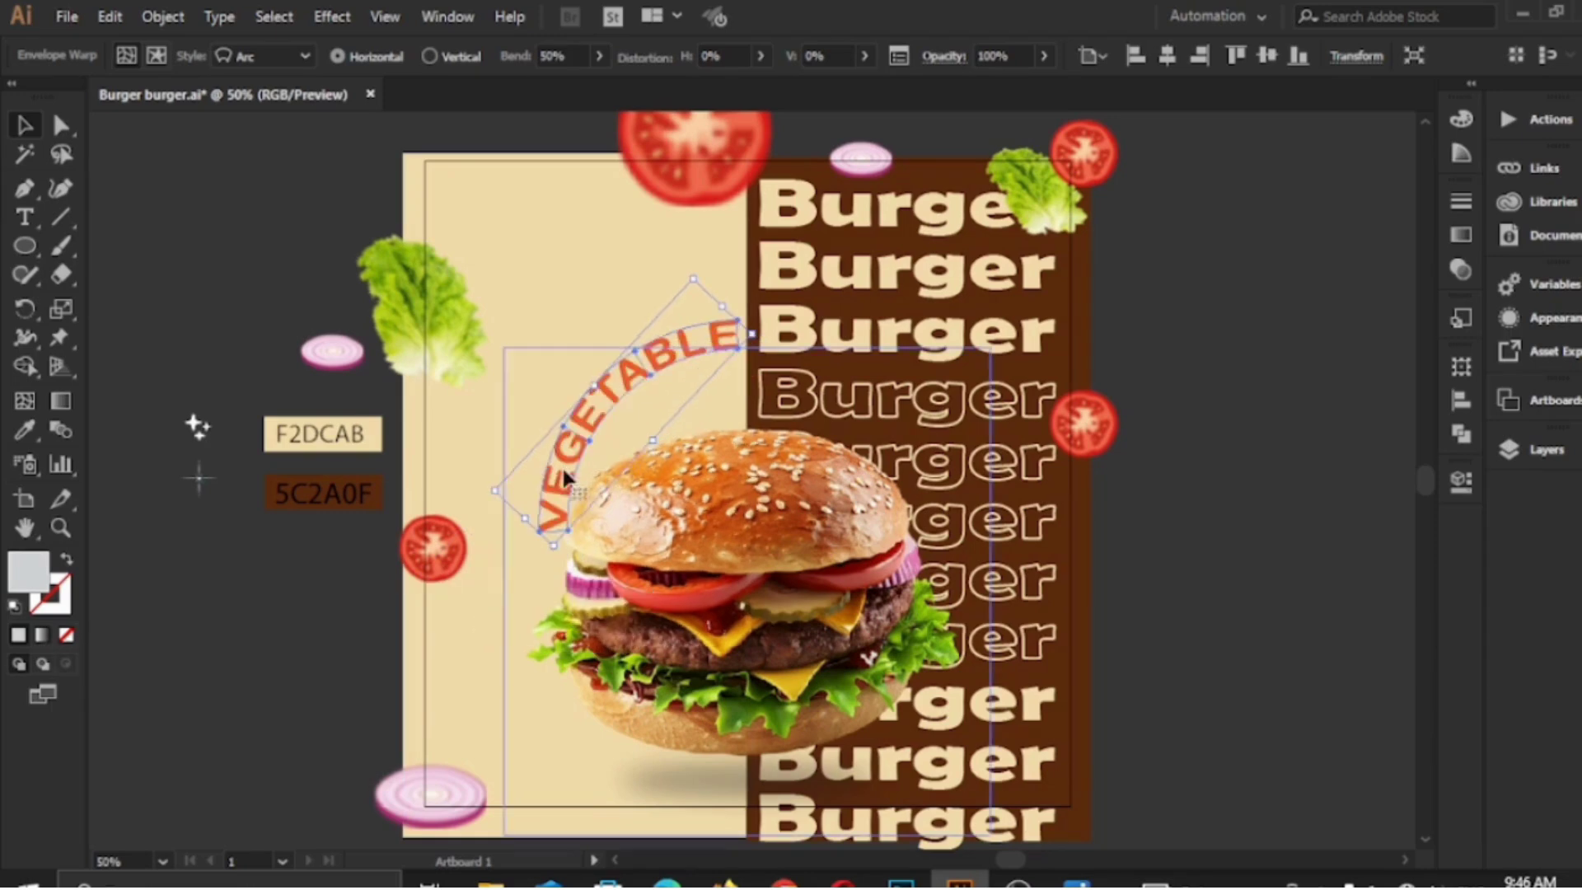
{"action": "left_click_drag", "start_coordinate": [588, 427], "coordinate": [509, 531]}
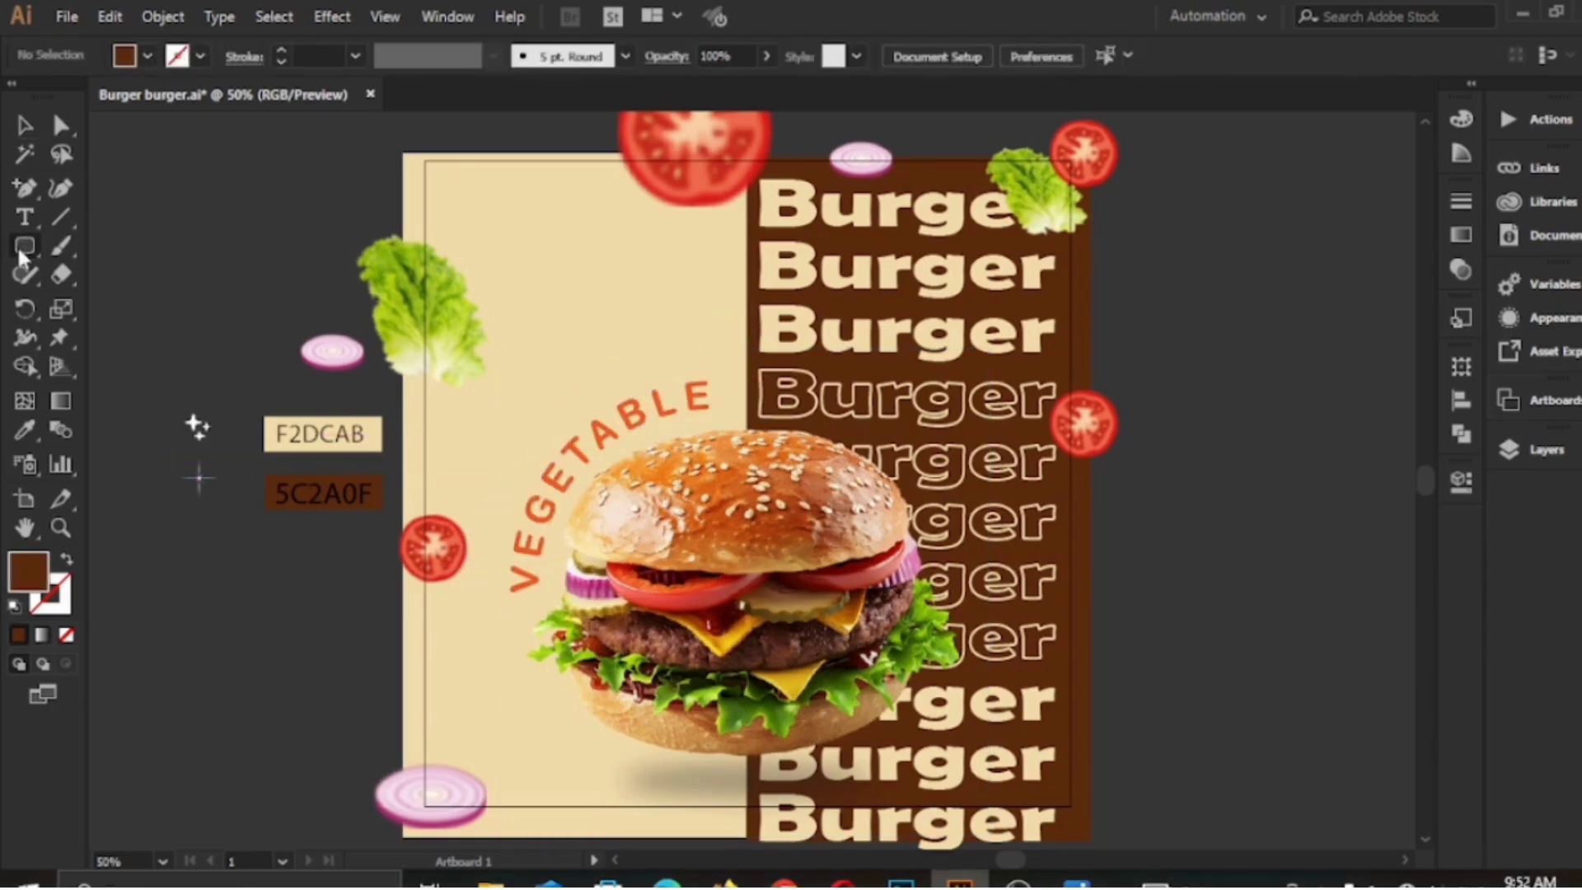
Draw a brown circle beside the artboard and a many-pointed star over it whose tips slightly overlap the circle's edge
{"action": "left_click_drag", "start_coordinate": [24, 245], "coordinate": [101, 305]}
{"action": "left_click_drag", "start_coordinate": [1191, 295], "coordinate": [1317, 450]}
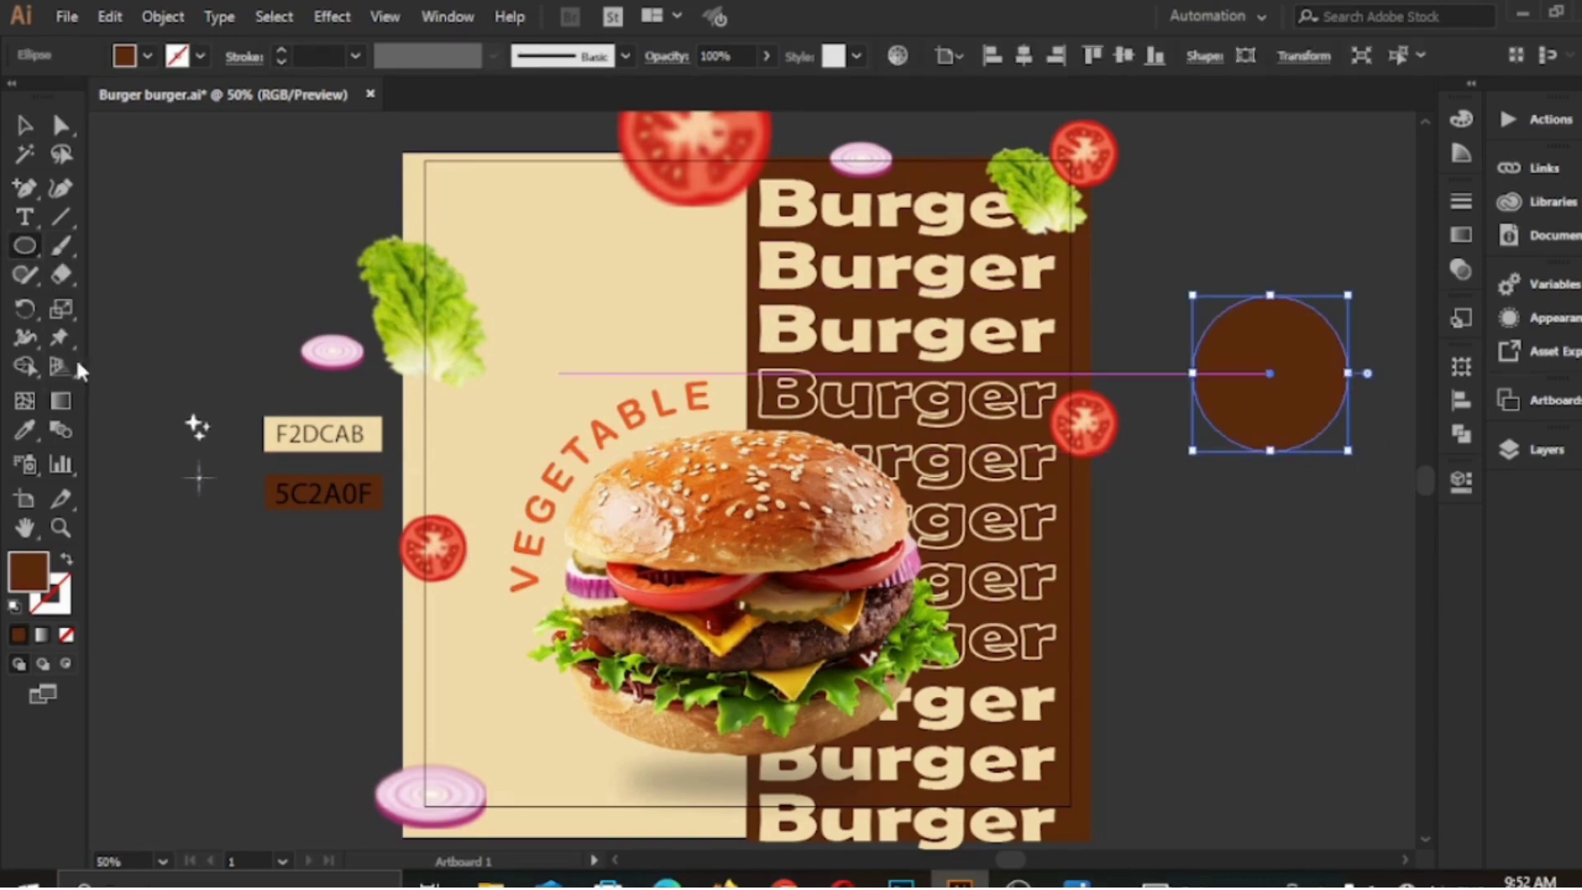
{"action": "left_click_drag", "start_coordinate": [24, 246], "coordinate": [127, 360]}
{"action": "key", "text": "ctrl+shift+a"}
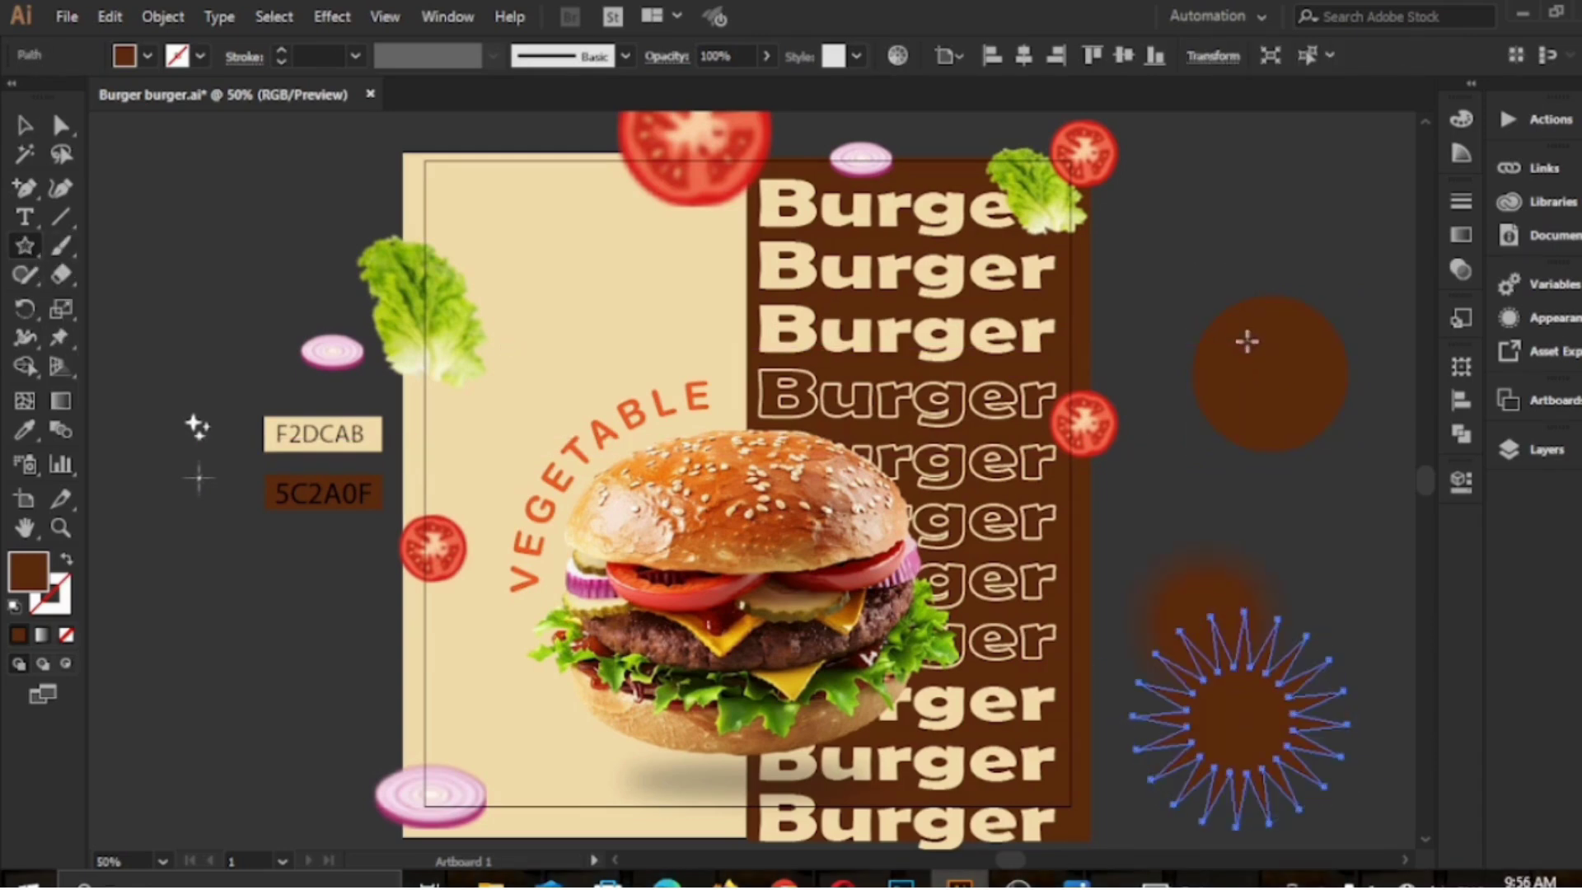
{"action": "left_click_drag", "start_coordinate": [1266, 376], "coordinate": [1290, 456]}
{"action": "left_click", "coordinate": [25, 126]}
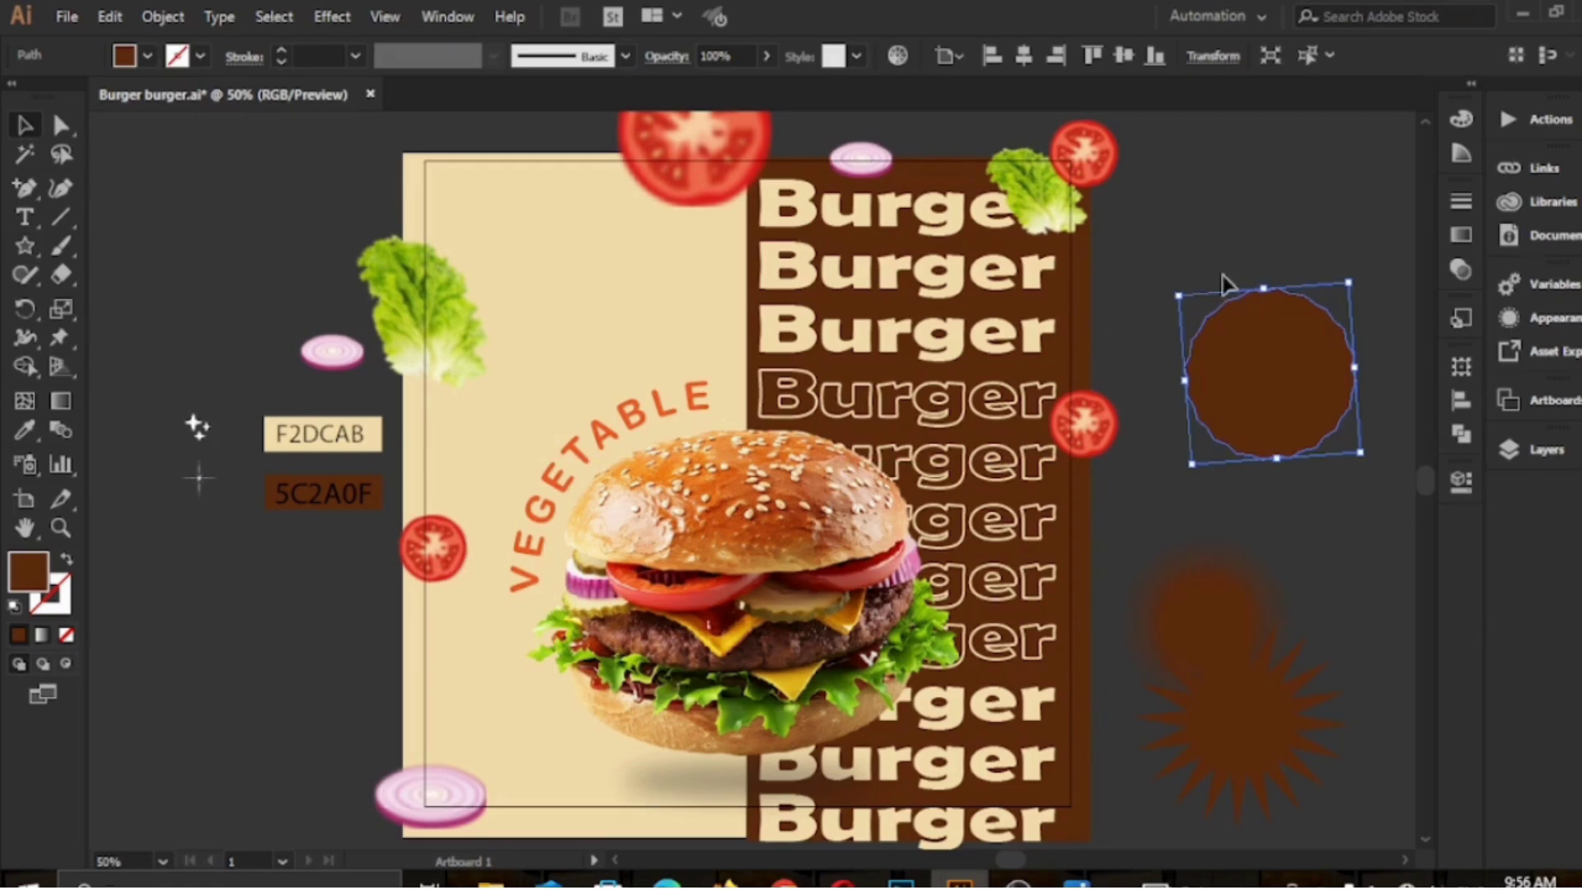
Unite the circle and star into one scalloped badge and move it onto the poster's upper-left corner
{"action": "left_click_drag", "start_coordinate": [1227, 252], "coordinate": [1310, 458]}
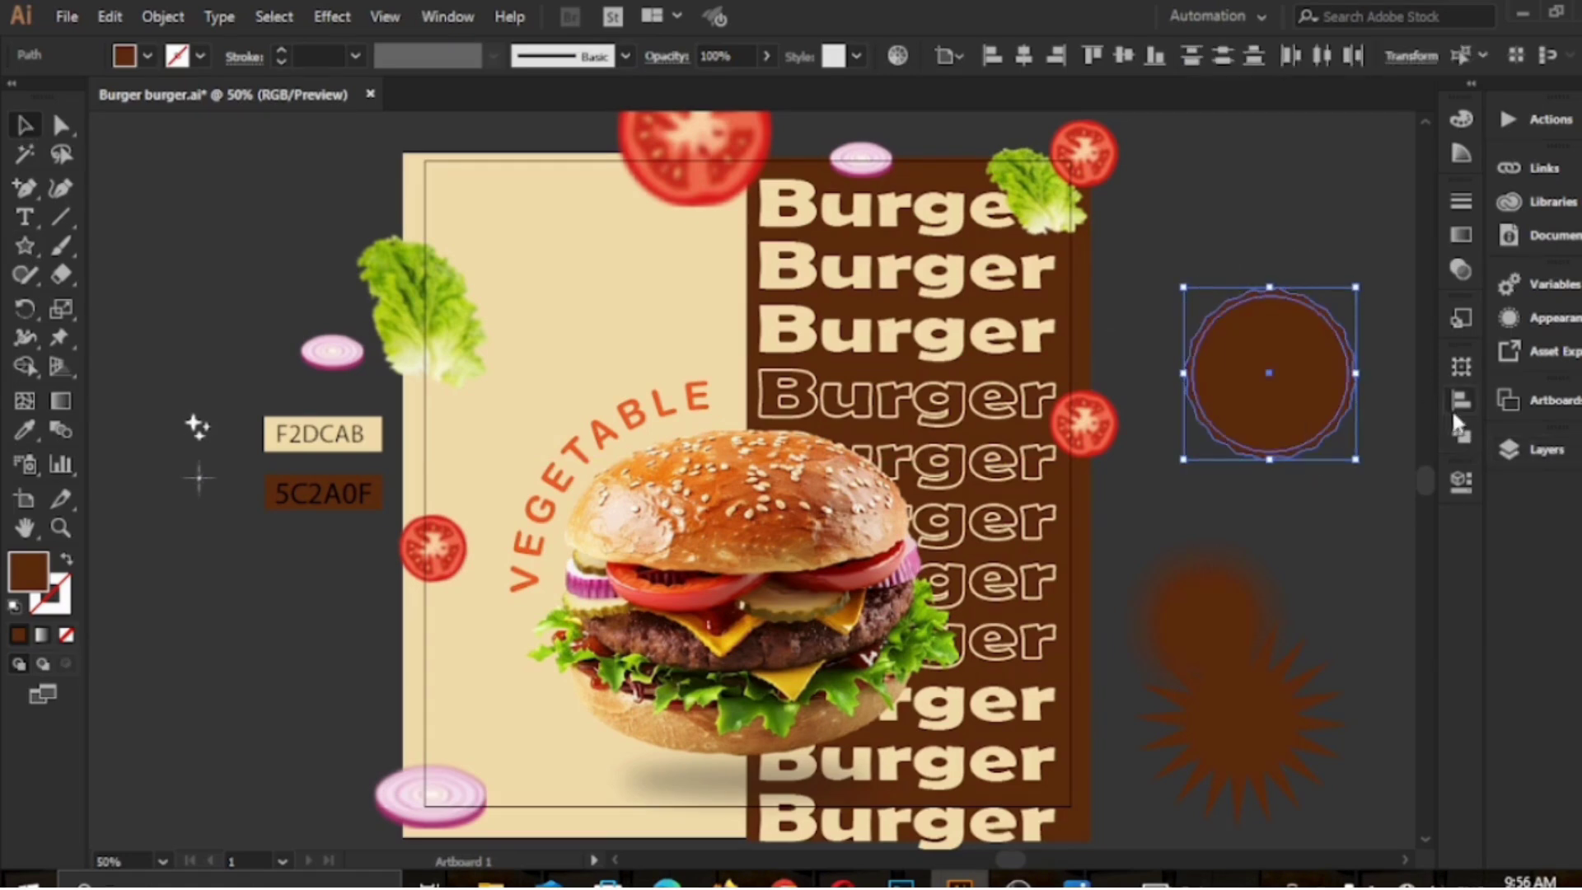
{"action": "left_click", "coordinate": [1459, 434]}
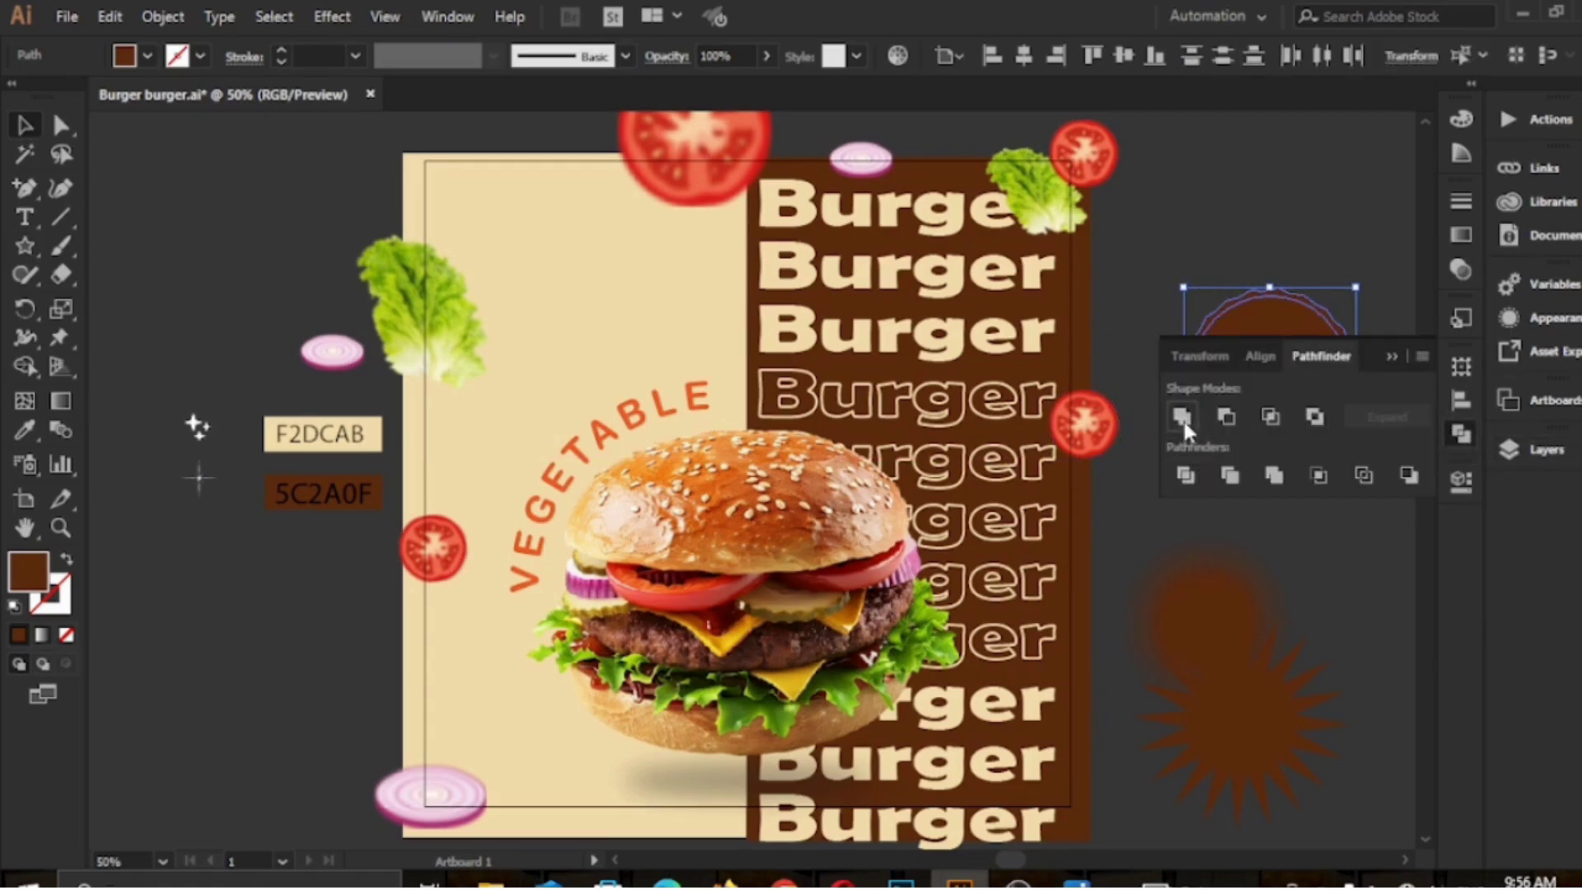
{"action": "left_click", "coordinate": [1183, 419]}
{"action": "left_click", "coordinate": [1392, 357]}
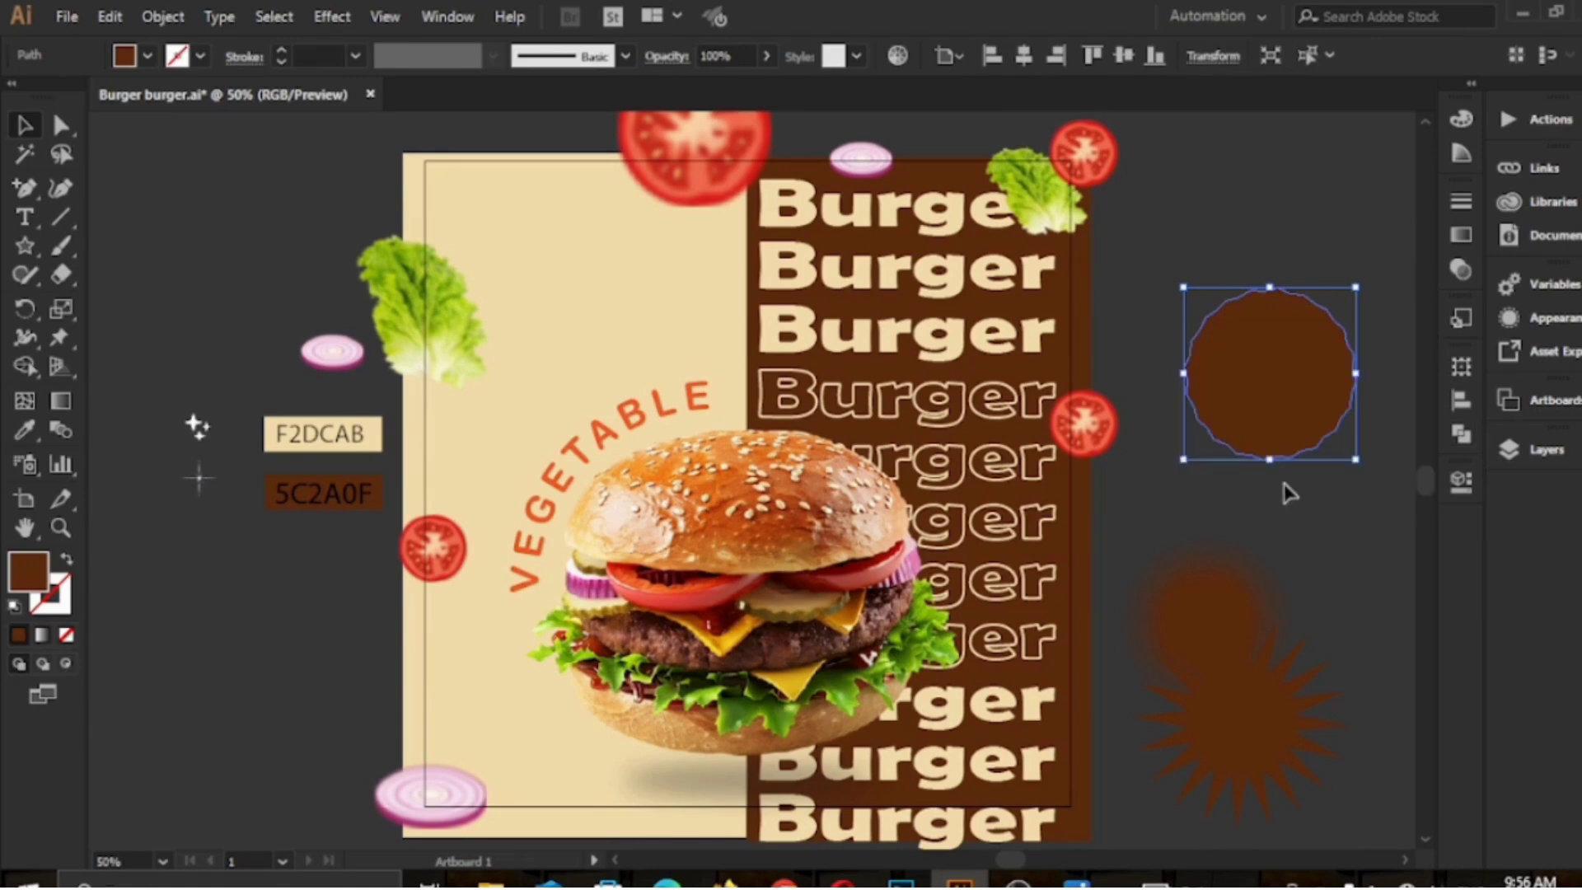
{"action": "left_click", "coordinate": [1282, 487]}
{"action": "left_click_drag", "start_coordinate": [1272, 374], "coordinate": [512, 142]}
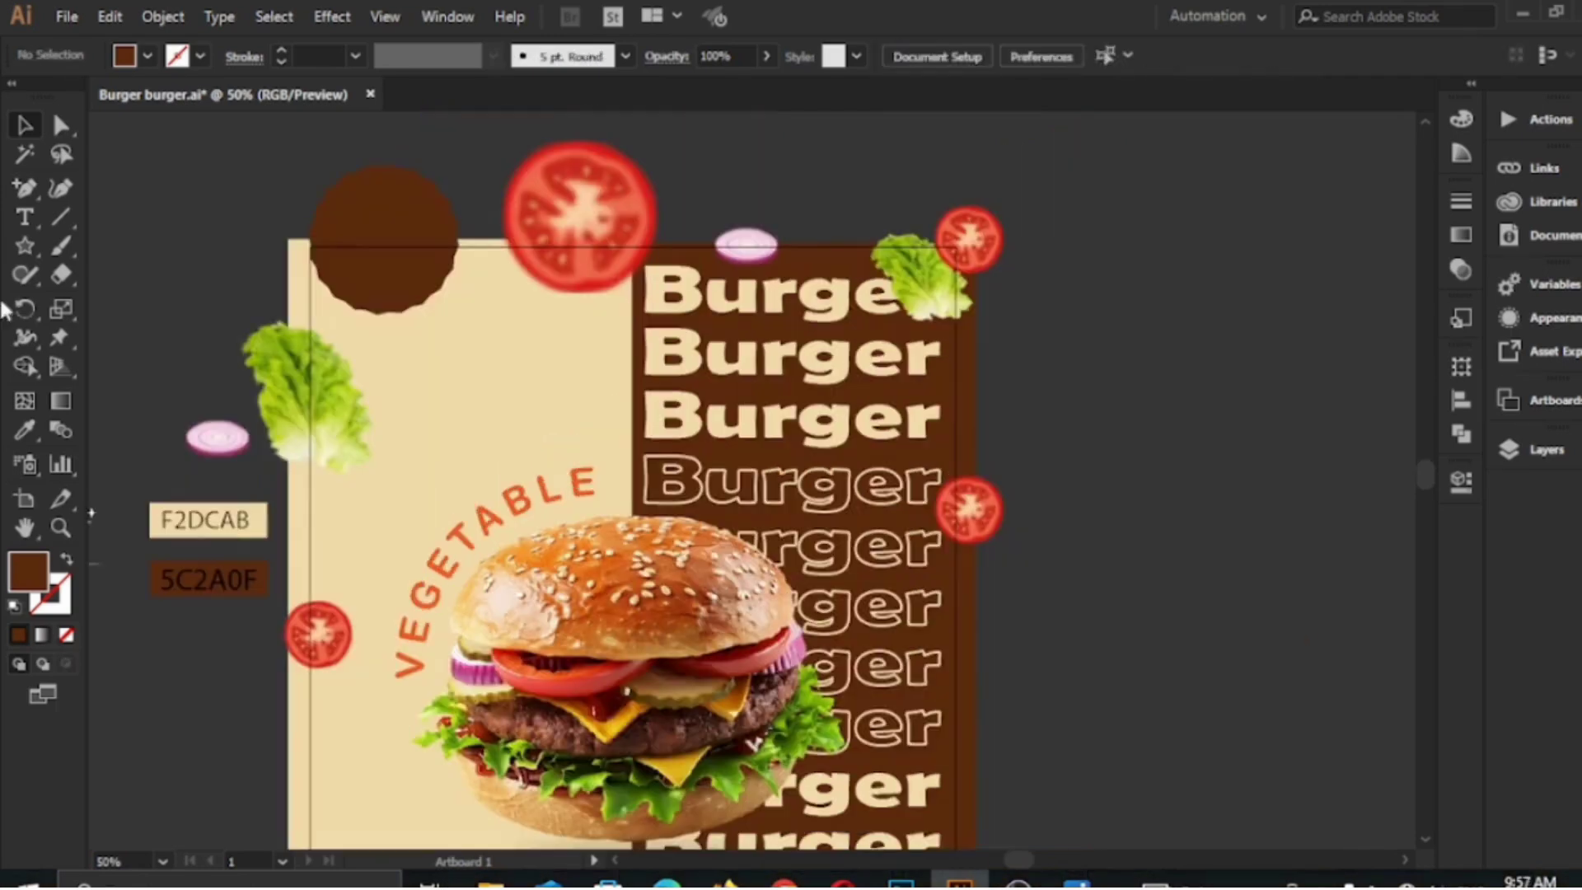
Add the text 50% OFF on the brown badge and fill it with the cream colour sampled from the background
{"action": "left_click", "coordinate": [27, 219]}
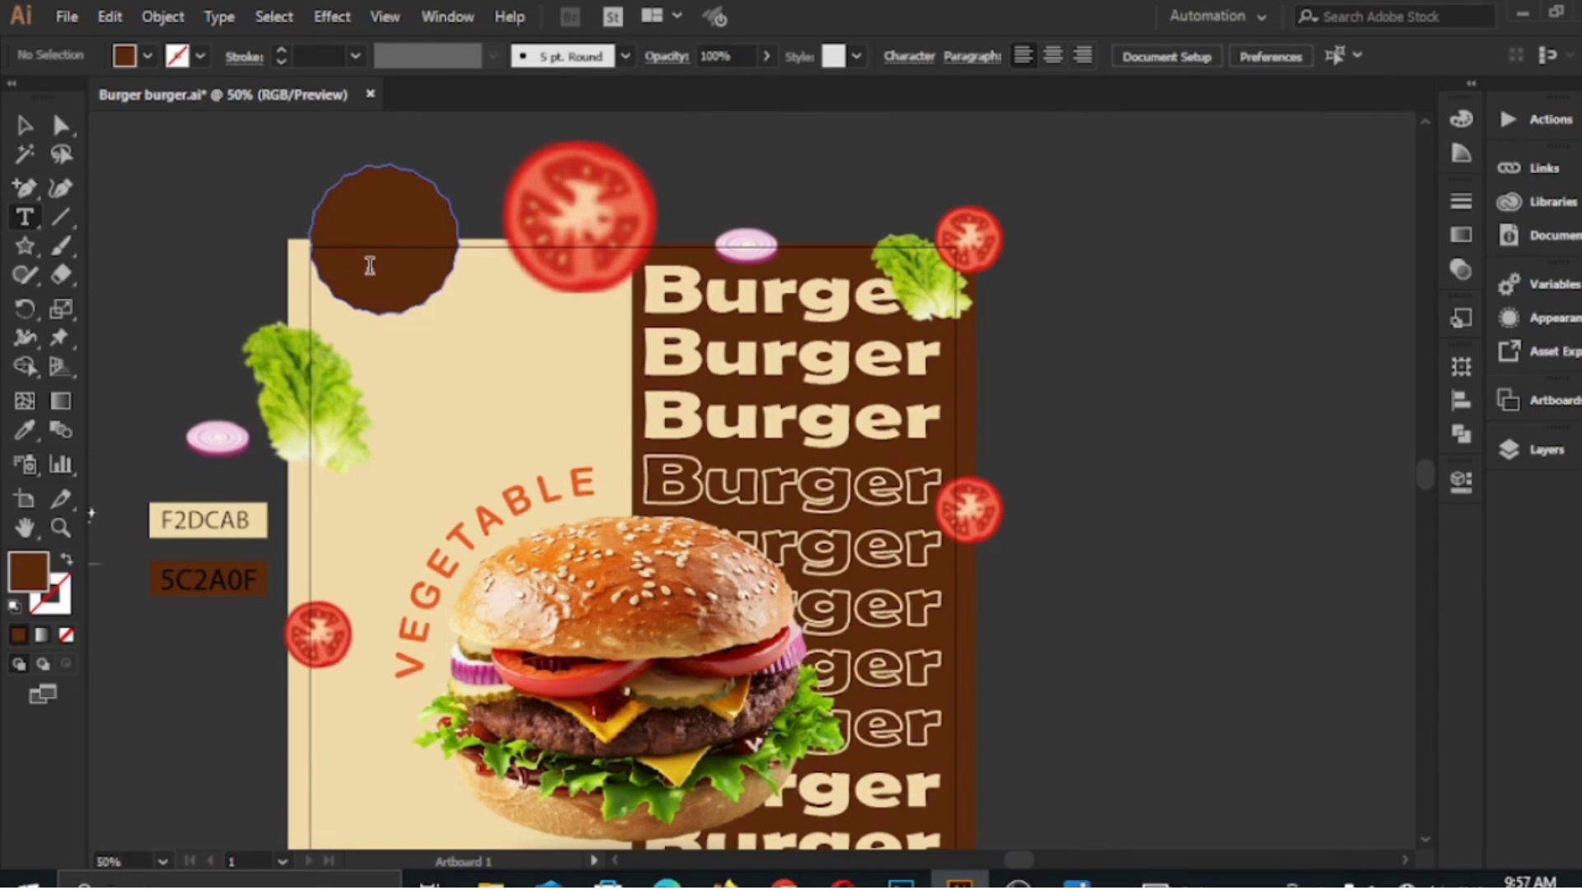
{"action": "left_click", "coordinate": [371, 270]}
{"action": "key", "text": "BackSpace"}
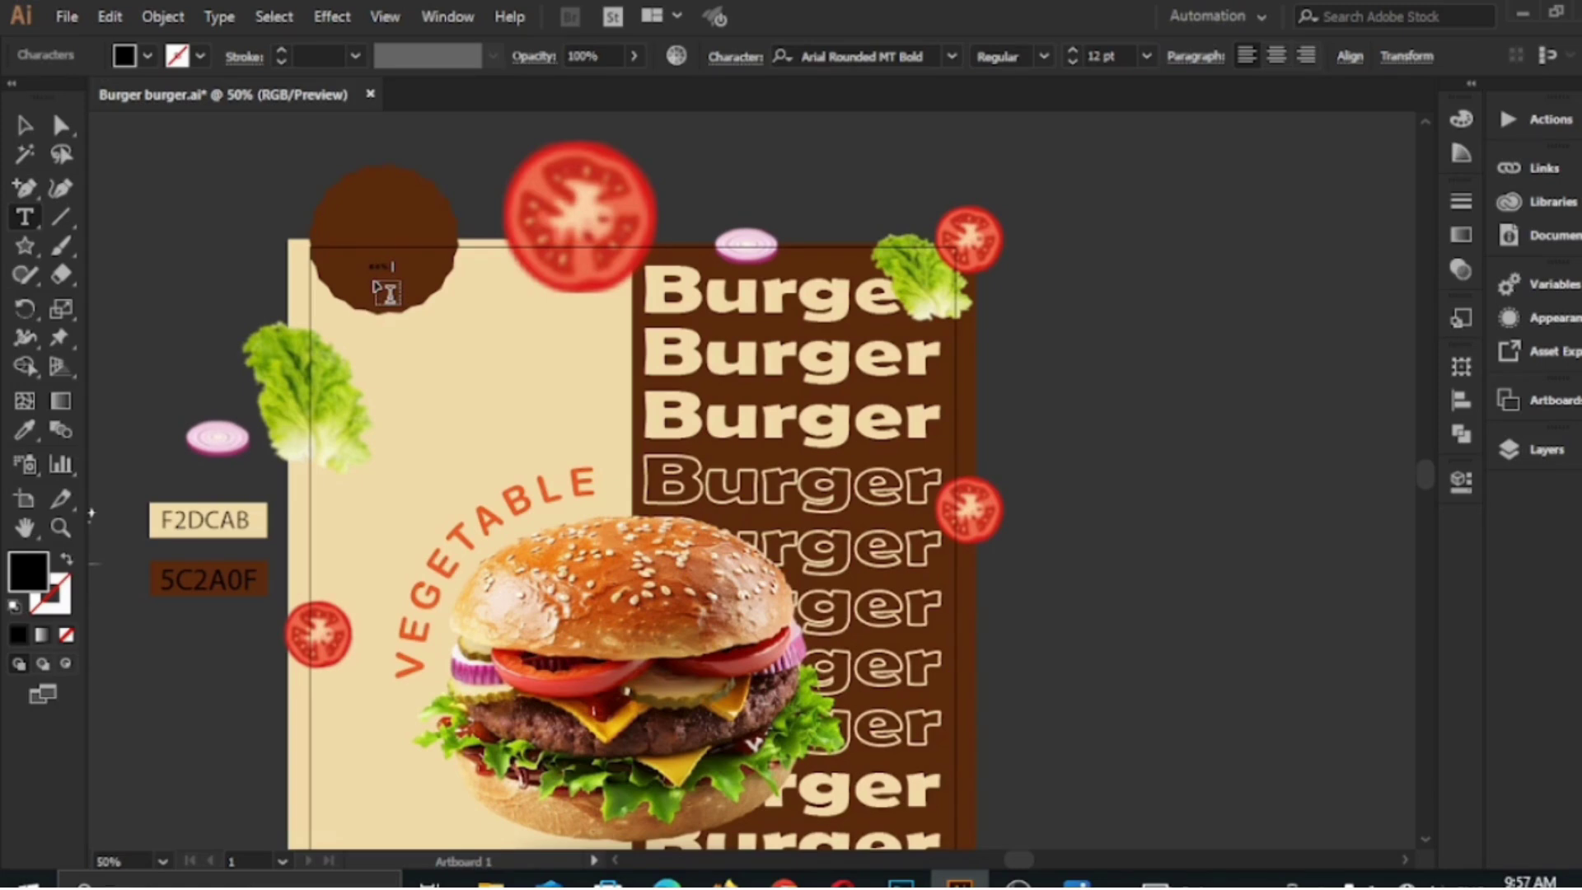
{"action": "left_click", "coordinate": [25, 125]}
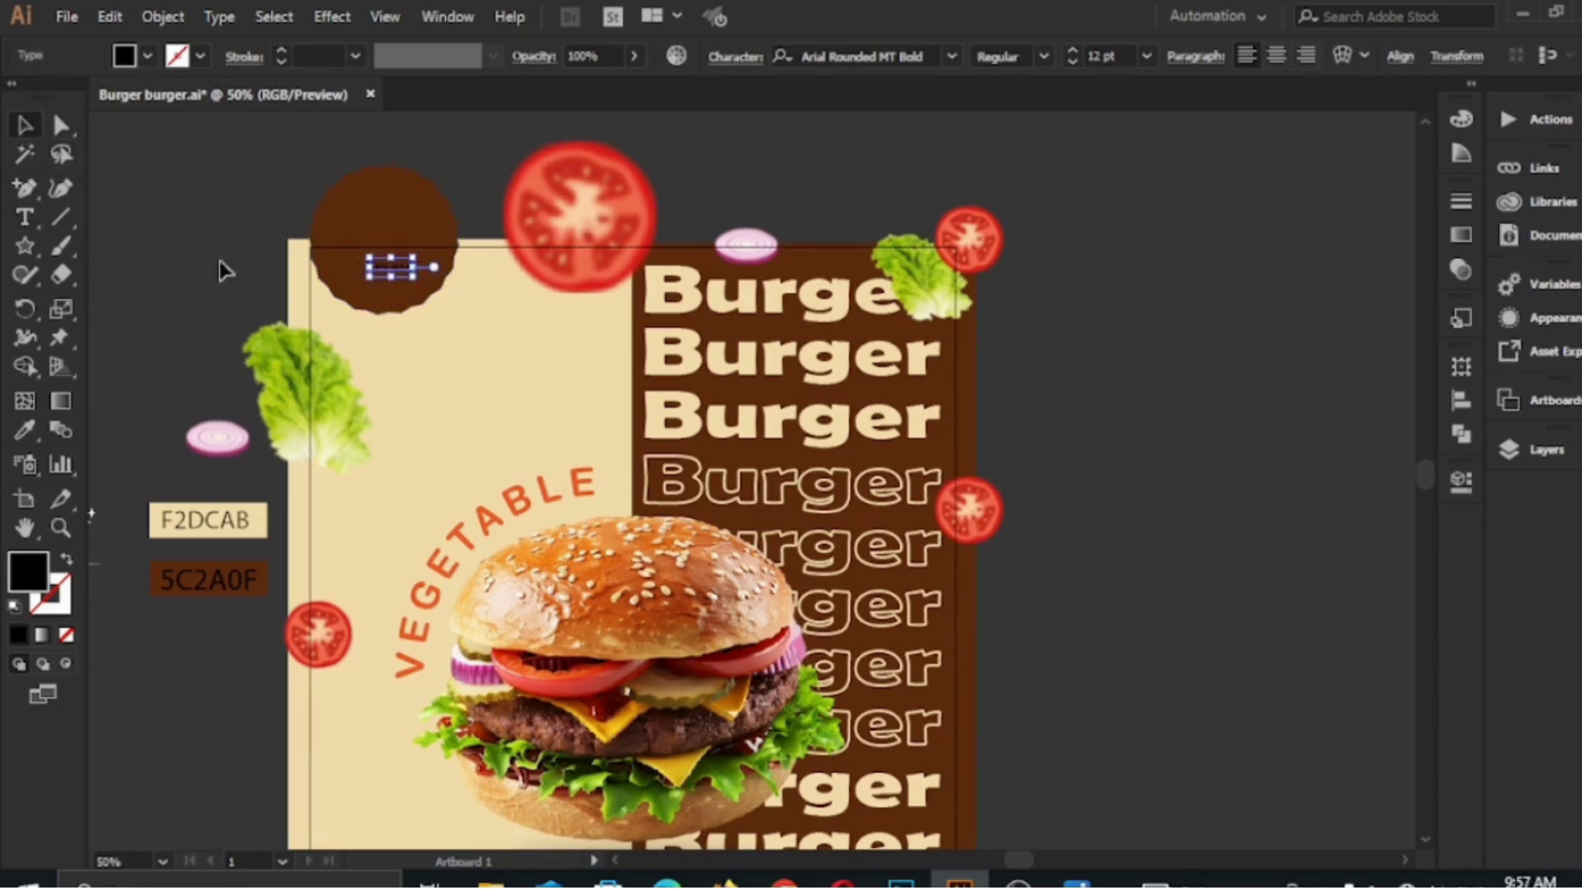
{"action": "left_click", "coordinate": [25, 429]}
{"action": "left_click", "coordinate": [462, 382]}
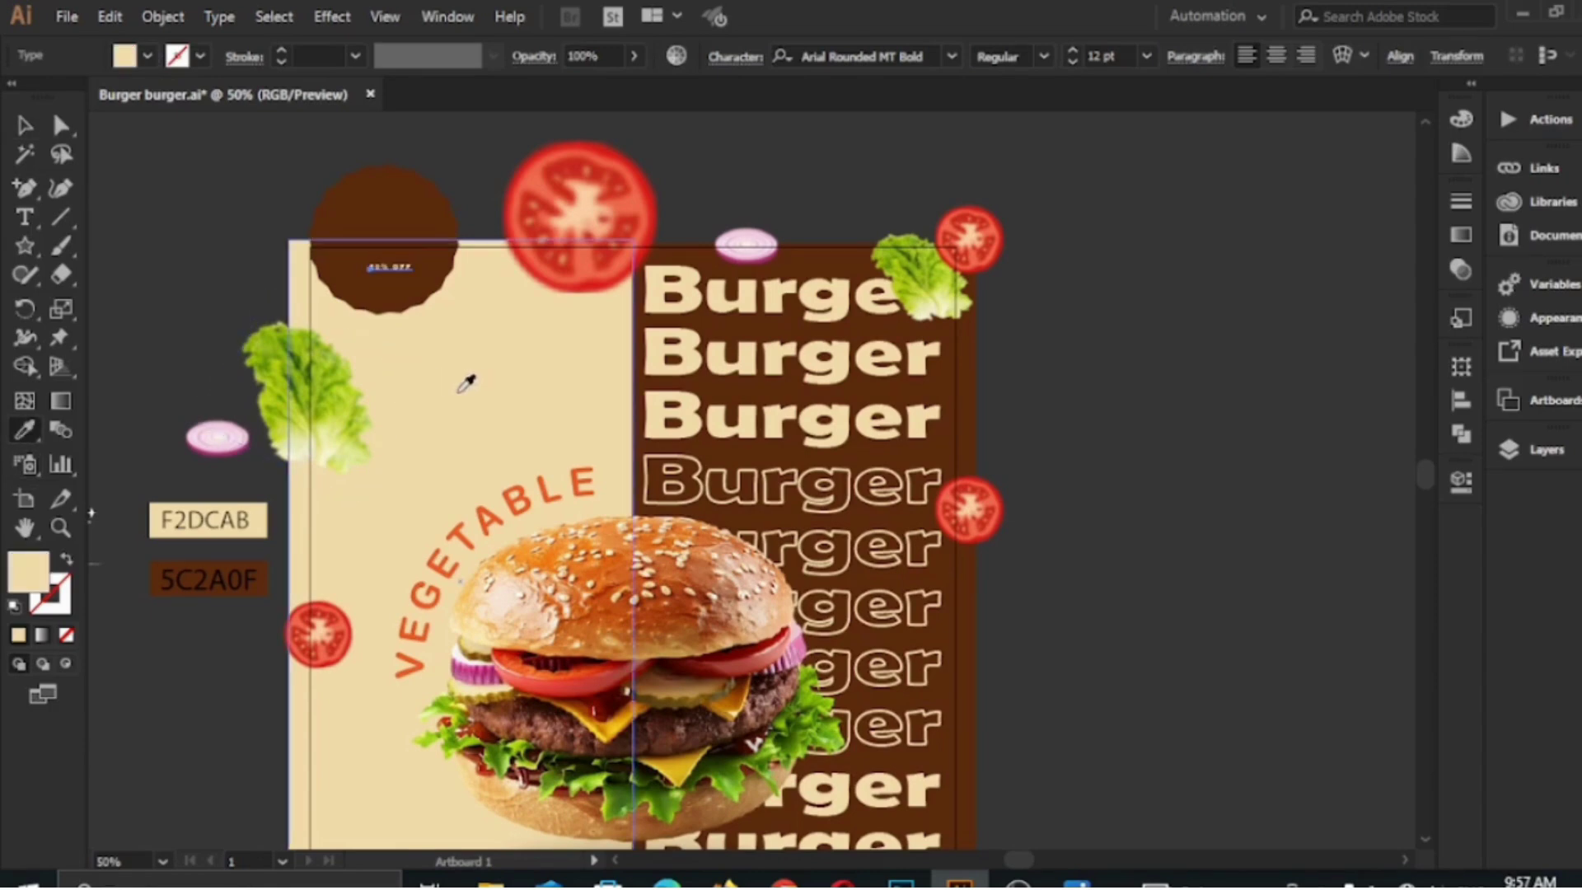
Scale the 50% OFF text up to about 55 pt and shift it over the badge
{"action": "left_click", "coordinate": [27, 125]}
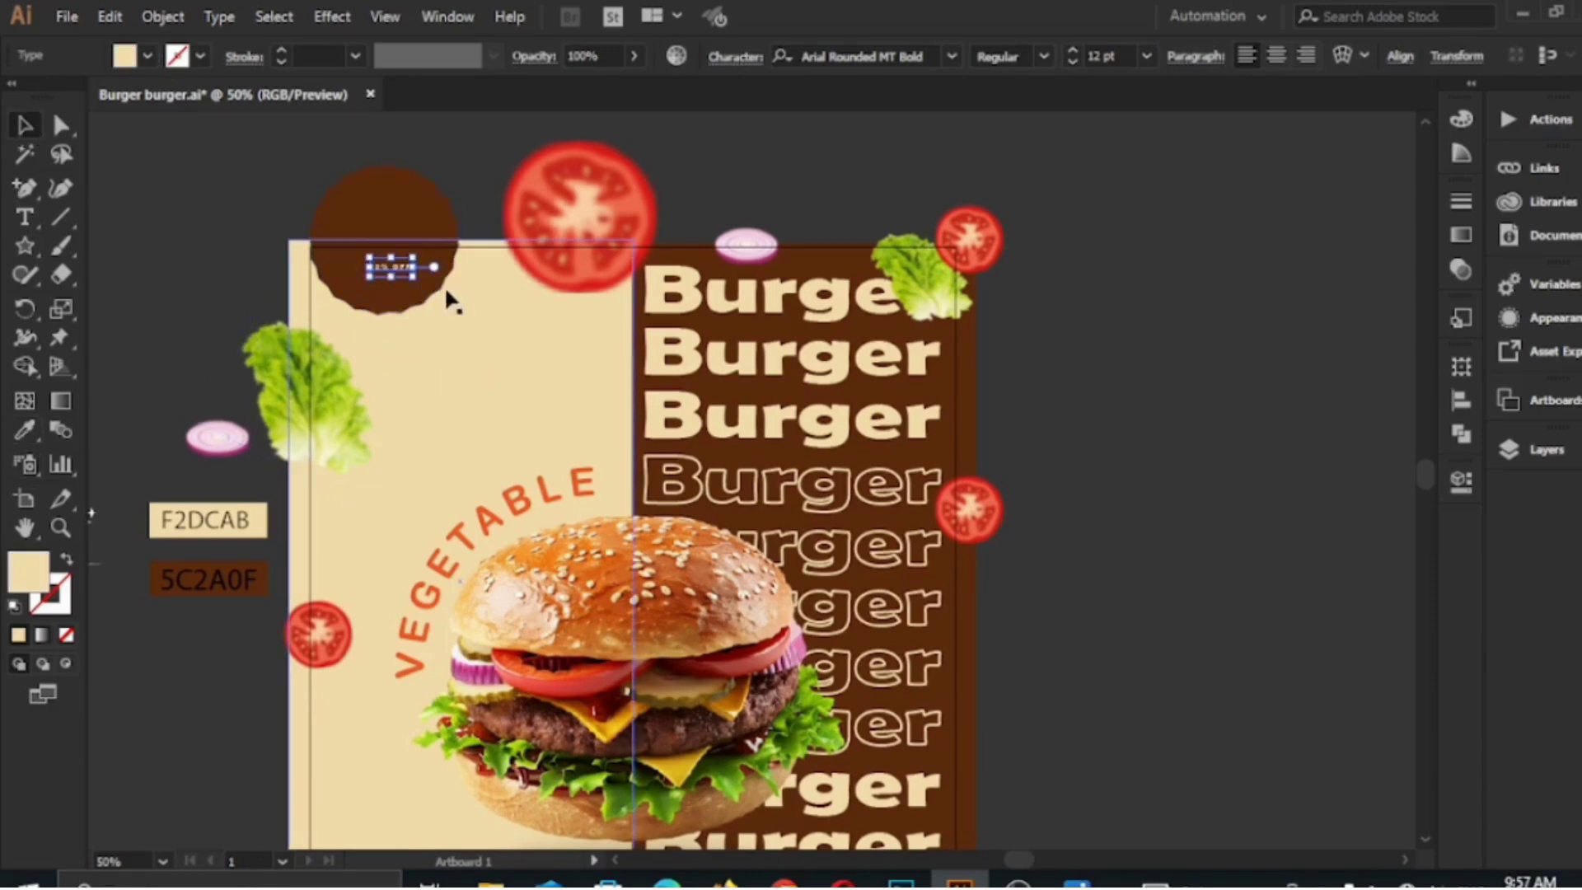
{"action": "left_click_drag", "start_coordinate": [412, 278], "coordinate": [559, 375]}
{"action": "left_click_drag", "start_coordinate": [459, 317], "coordinate": [400, 276]}
Set the tracking of the whole 50% OFF text to -91
{"action": "key", "text": "t"}
{"action": "double_click", "coordinate": [400, 277]}
{"action": "key", "text": "ctrl+a"}
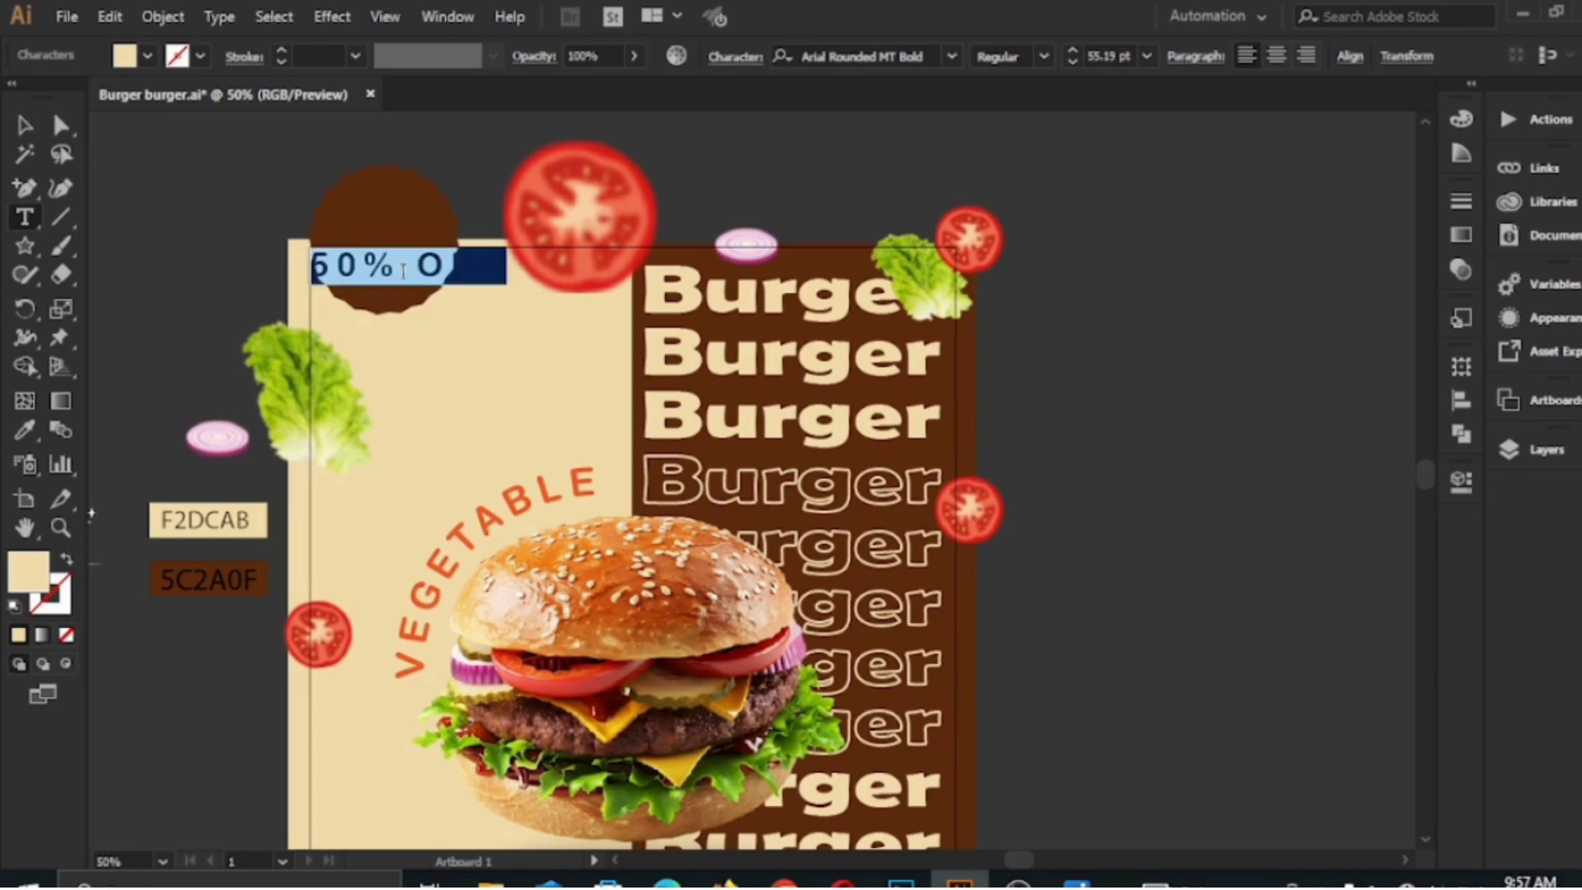
{"action": "left_click", "coordinate": [1460, 481]}
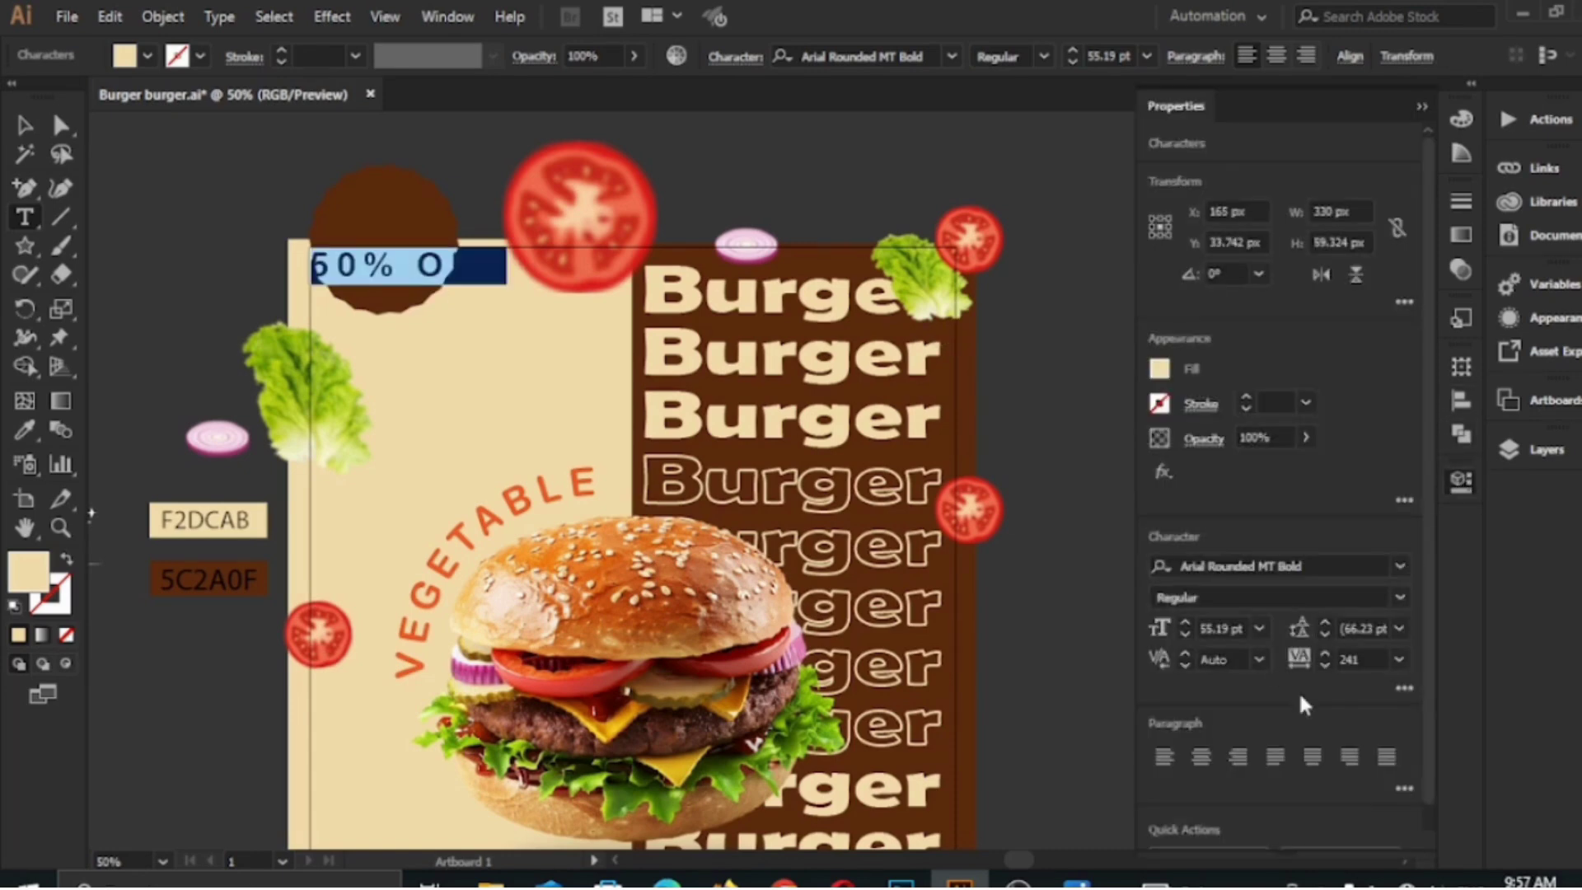
{"action": "left_click", "coordinate": [1326, 666]}
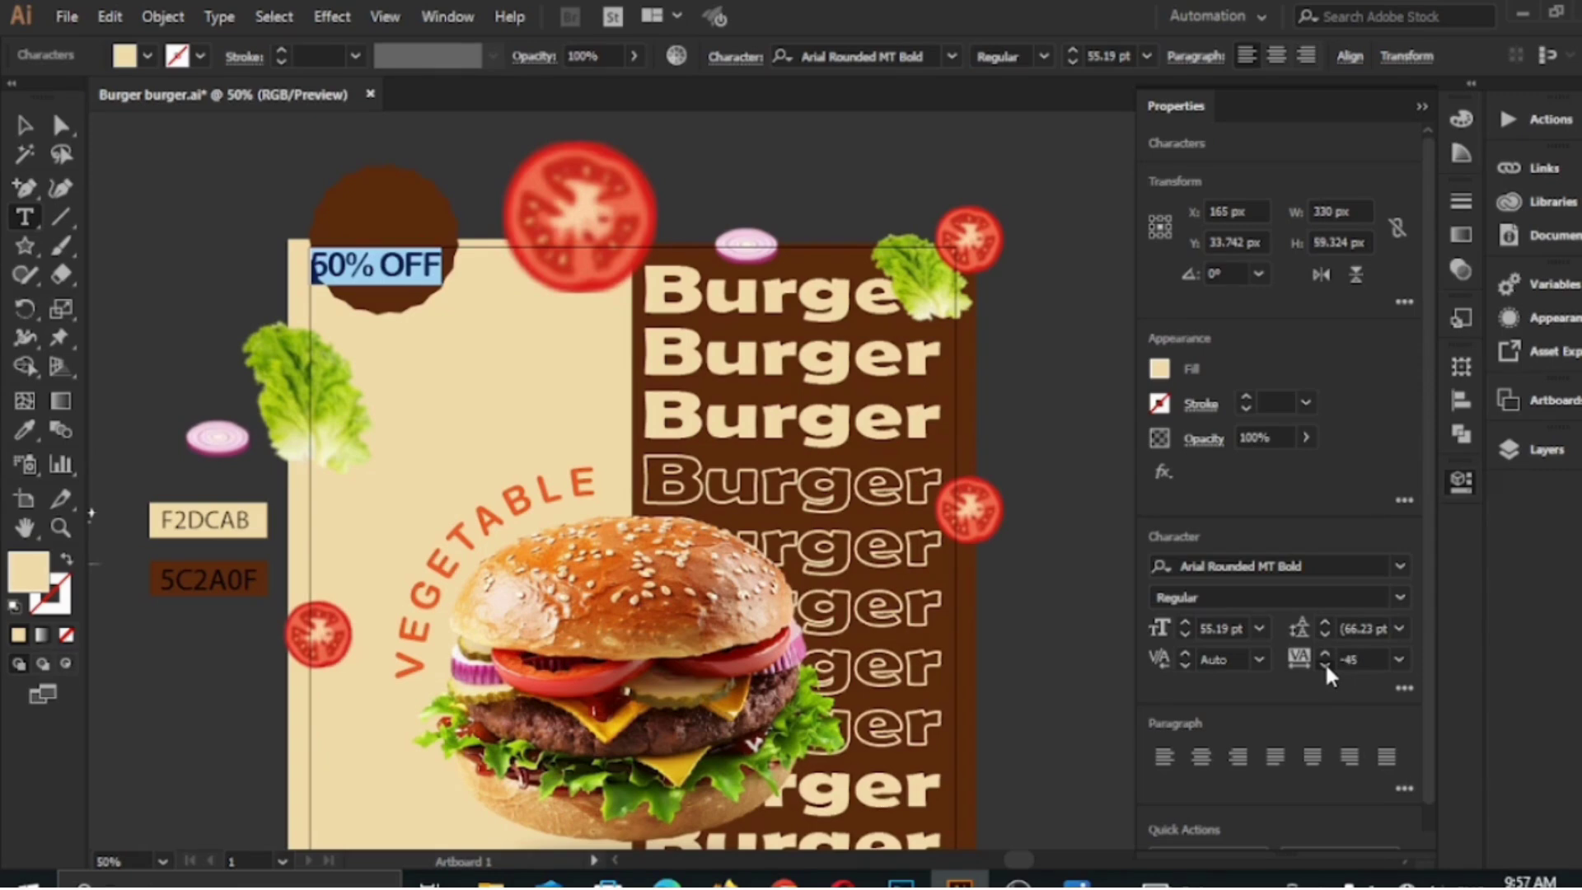
{"action": "left_click", "coordinate": [1325, 666]}
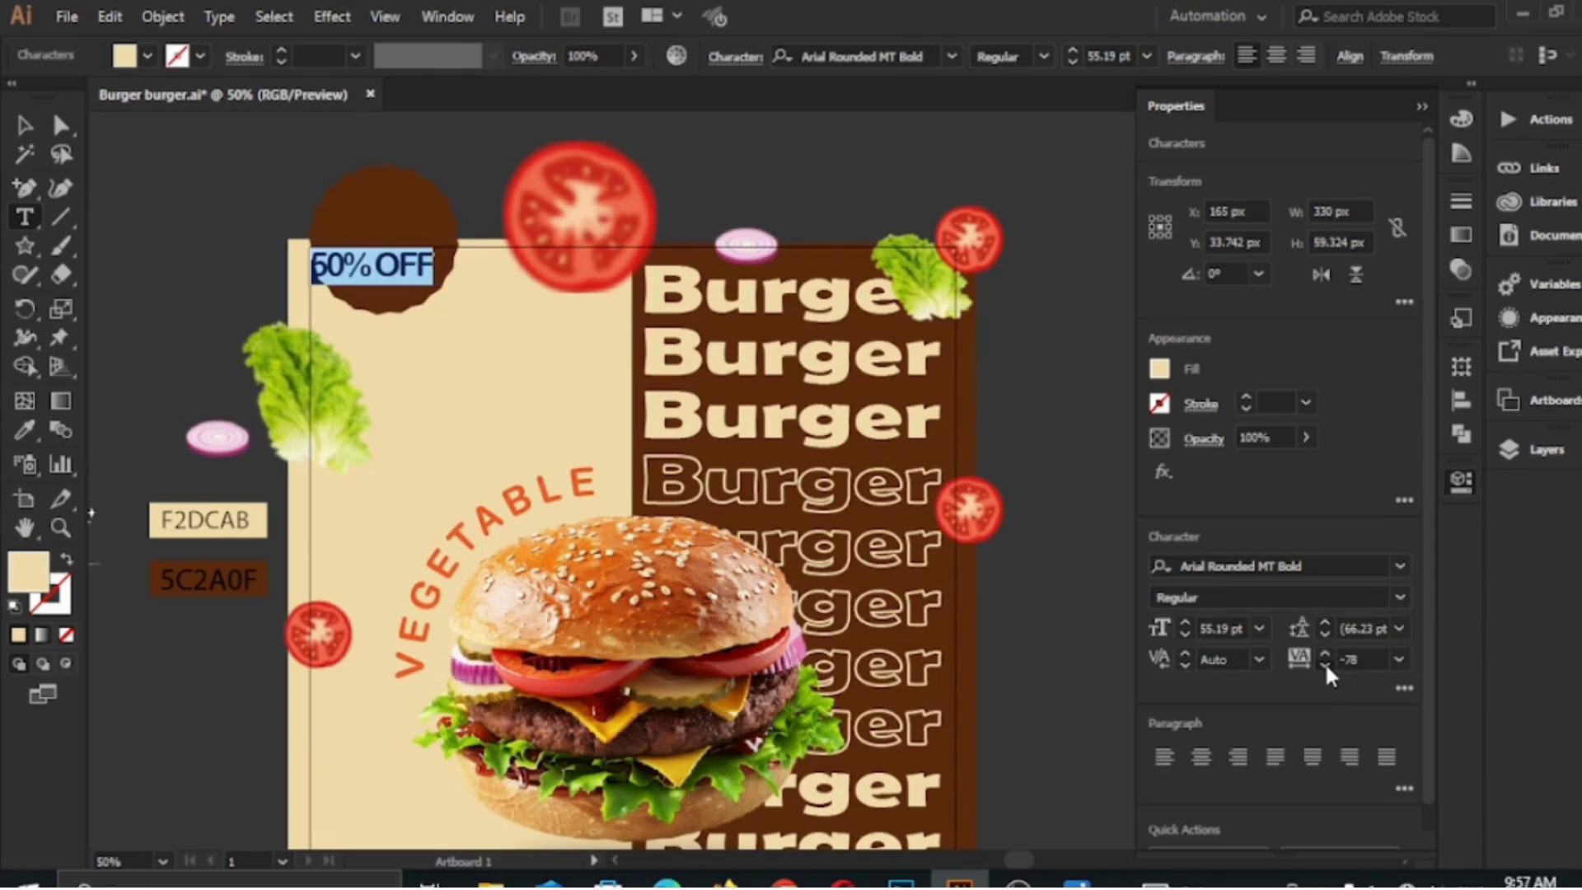
{"action": "left_click", "coordinate": [1325, 662]}
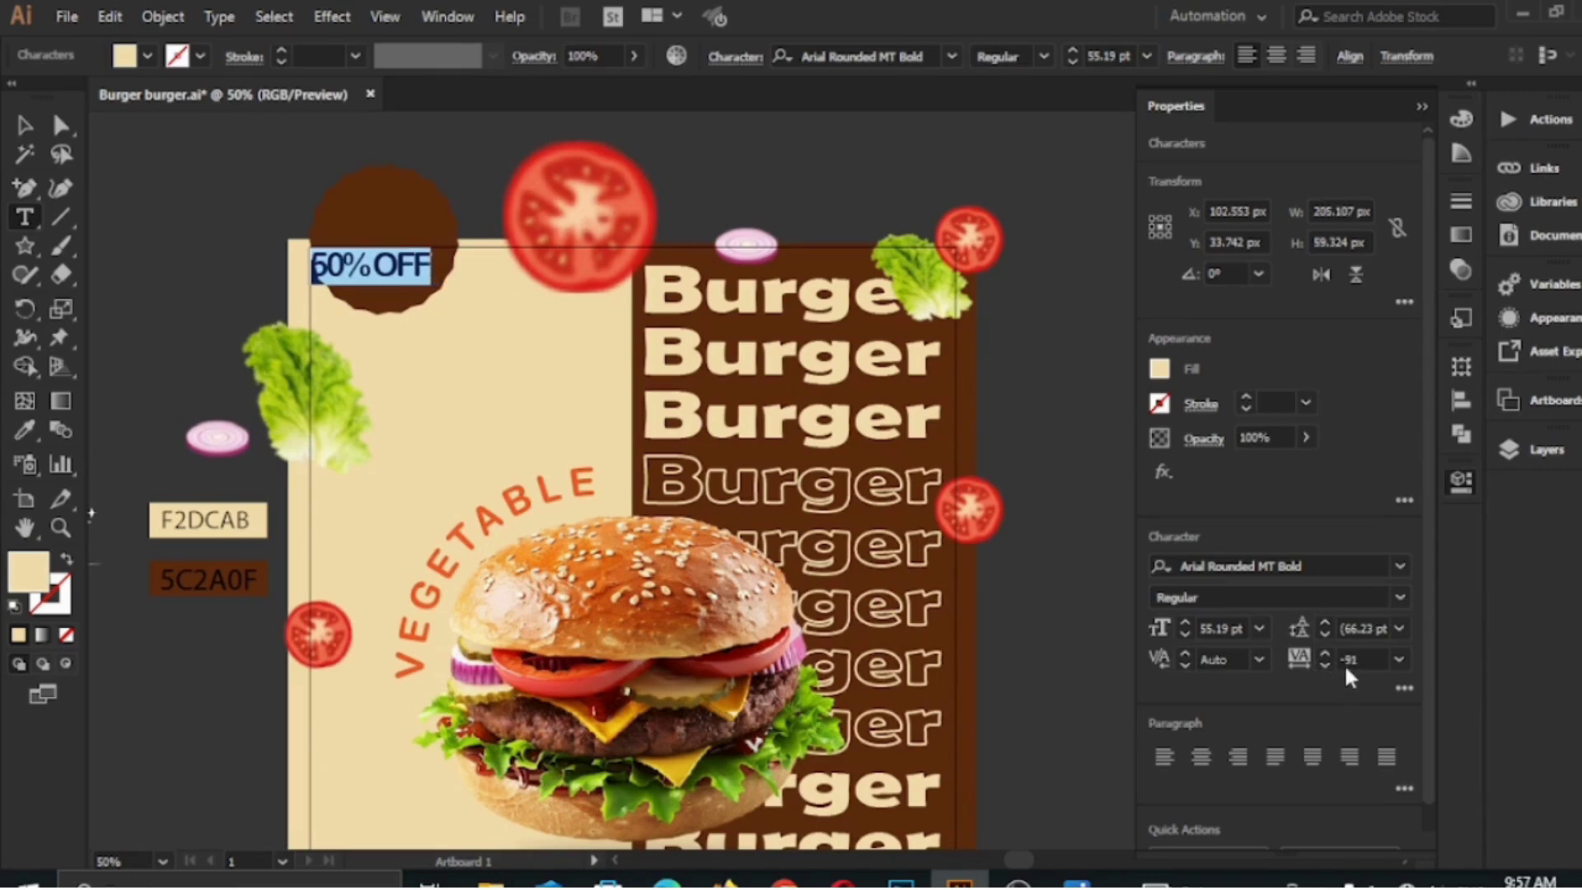
{"action": "left_click", "coordinate": [1101, 588]}
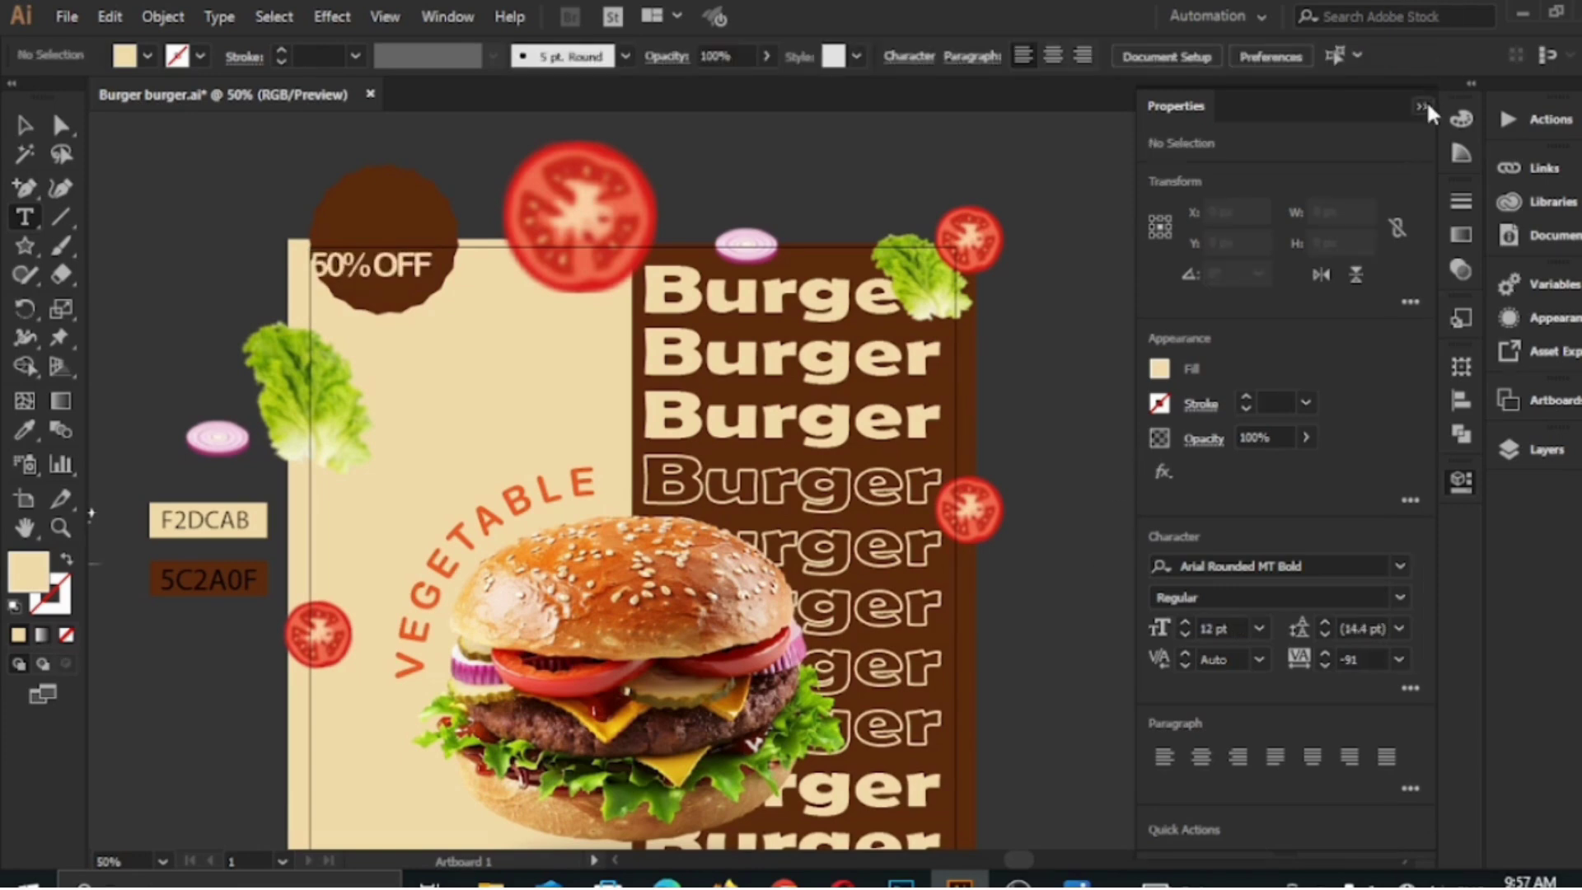
{"action": "left_click", "coordinate": [1424, 105]}
Center the 50% OFF text horizontally in the lower part of the scalloped badge
{"action": "left_click", "coordinate": [27, 127]}
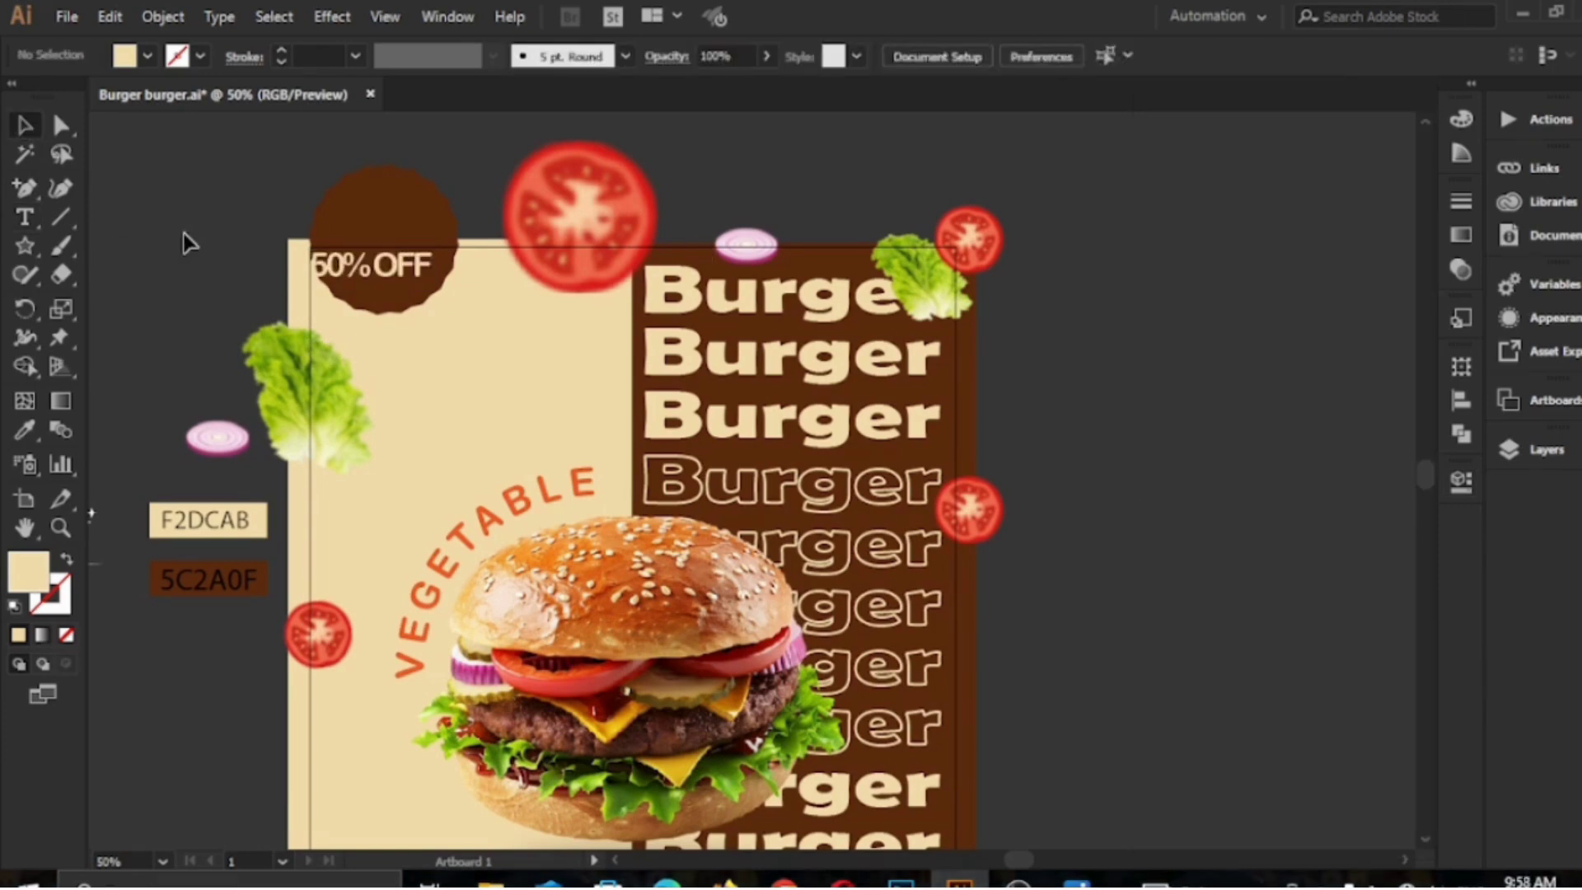
{"action": "left_click_drag", "start_coordinate": [397, 271], "coordinate": [412, 271]}
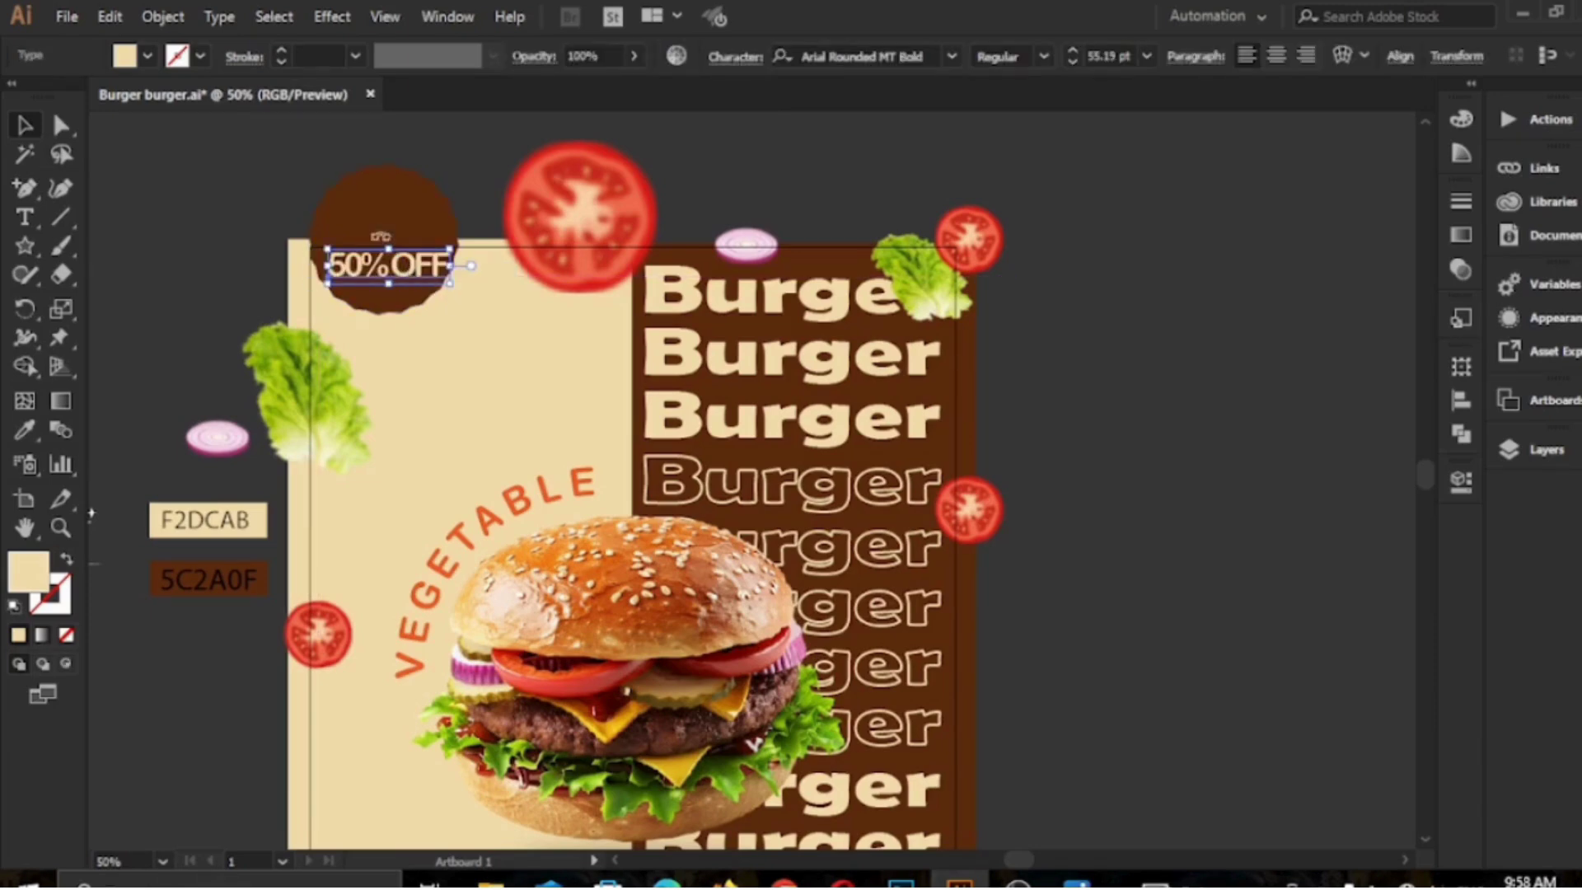
{"action": "left_click", "coordinate": [482, 171]}
{"action": "left_click_drag", "start_coordinate": [404, 269], "coordinate": [382, 274]}
{"action": "left_click", "coordinate": [215, 289]}
{"action": "left_click", "coordinate": [203, 286]}
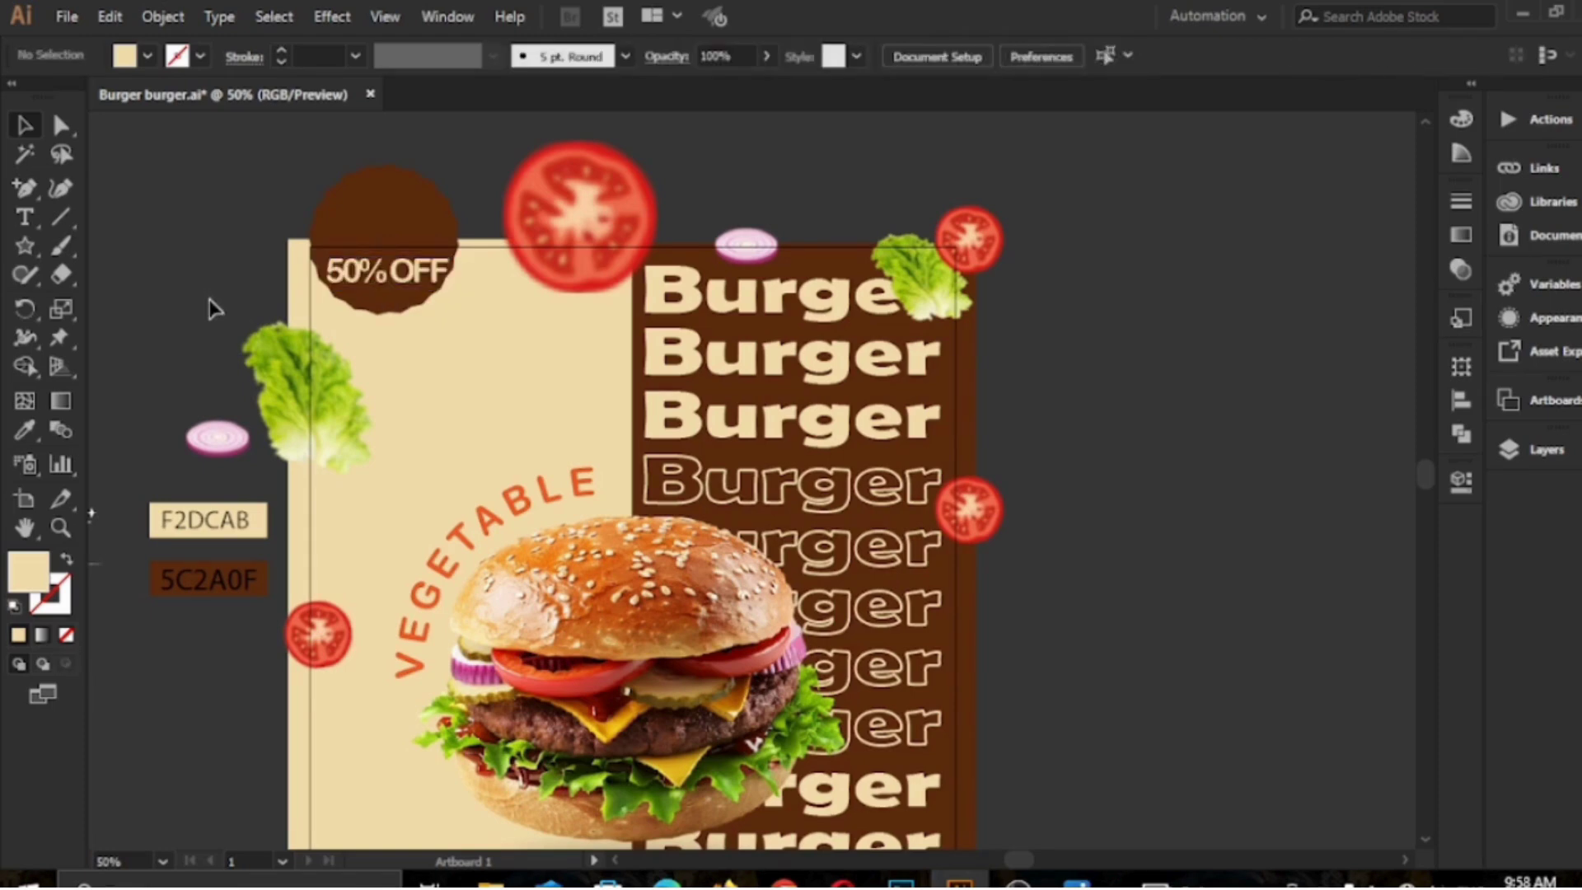
Move the white sparkles from outside the artboard onto the cream half, above the VEGETABLE text
{"action": "scroll", "coordinate": [123, 550], "scroll_direction": "down", "scroll_amount": 2}
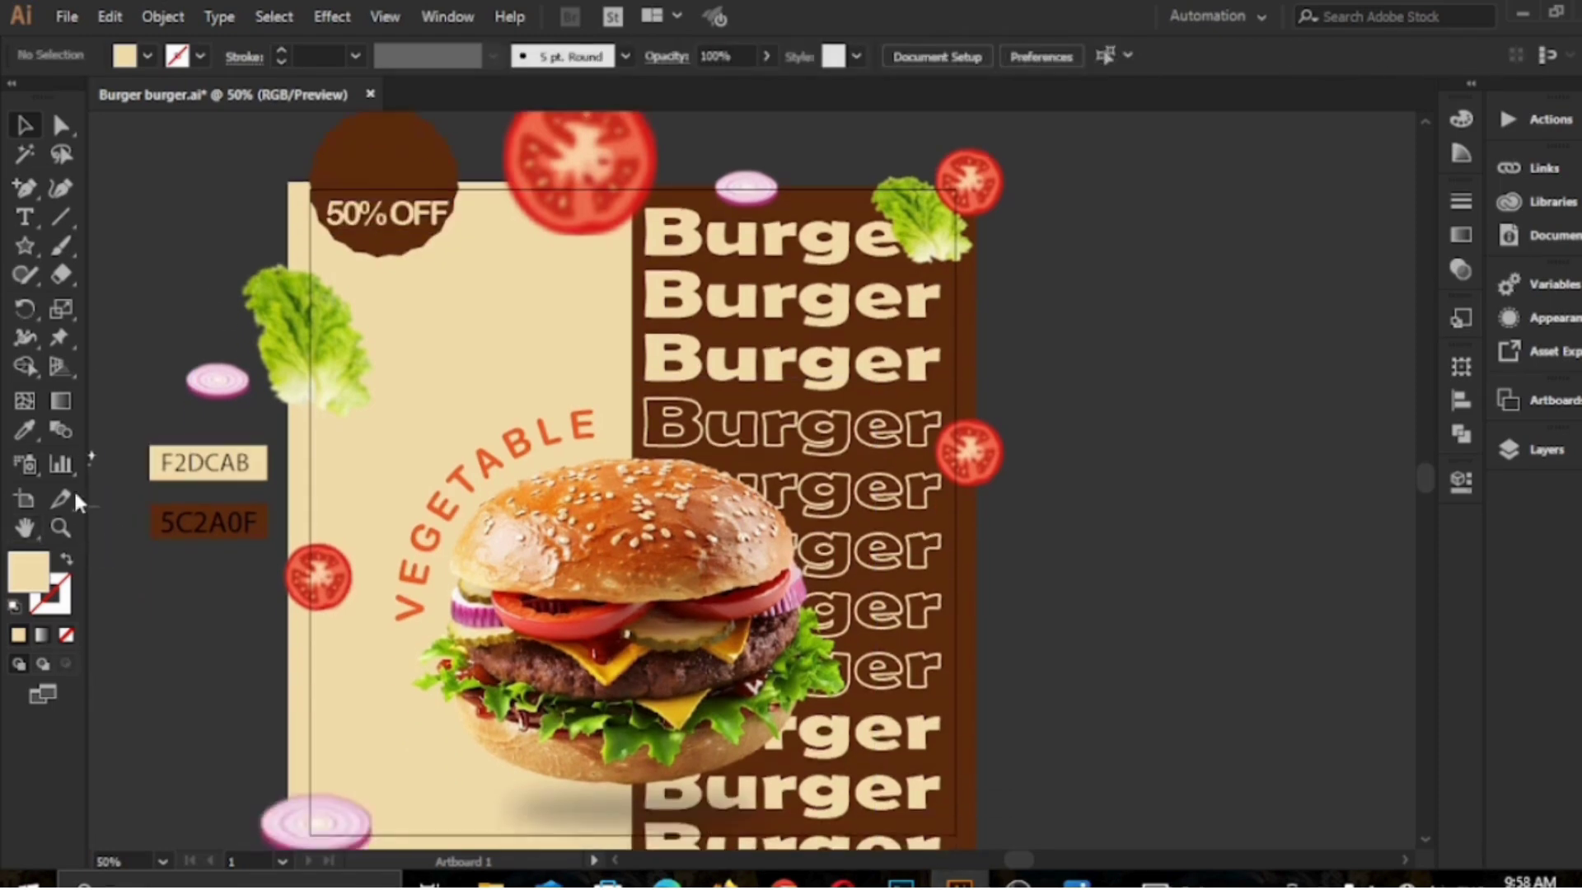
{"action": "left_click_drag", "start_coordinate": [99, 466], "coordinate": [641, 441]}
{"action": "left_click_drag", "start_coordinate": [554, 345], "coordinate": [526, 323]}
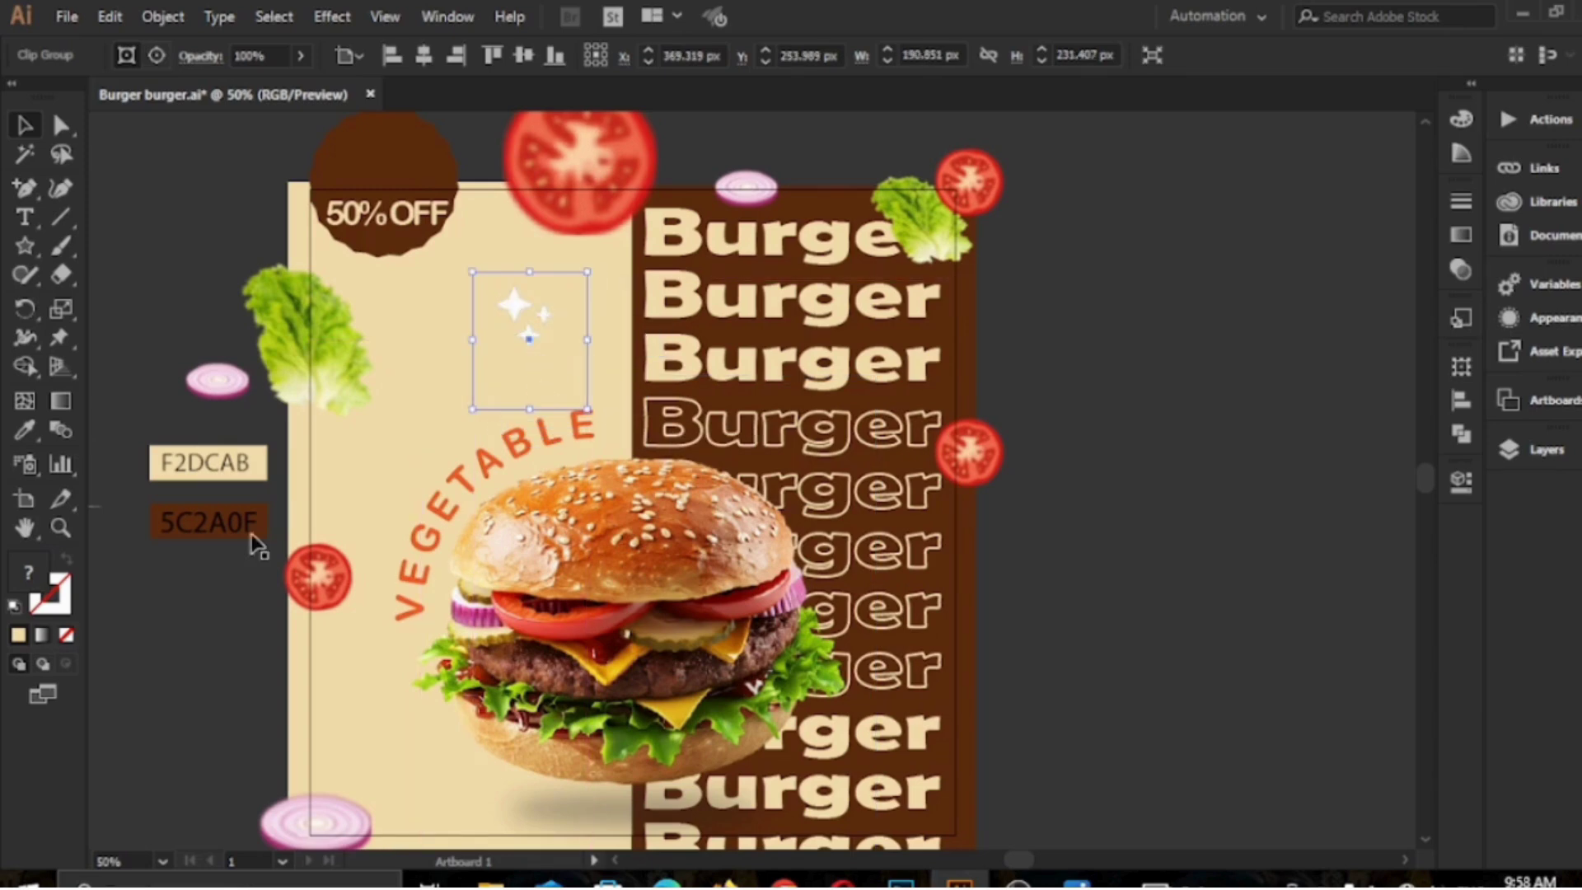
Move the light flare onto the cream area below and left of the hamburger and scale it to about 130 by 90 px
{"action": "left_click", "coordinate": [96, 513]}
{"action": "left_click_drag", "start_coordinate": [95, 508], "coordinate": [526, 827]}
{"action": "left_click_drag", "start_coordinate": [441, 763], "coordinate": [390, 738]}
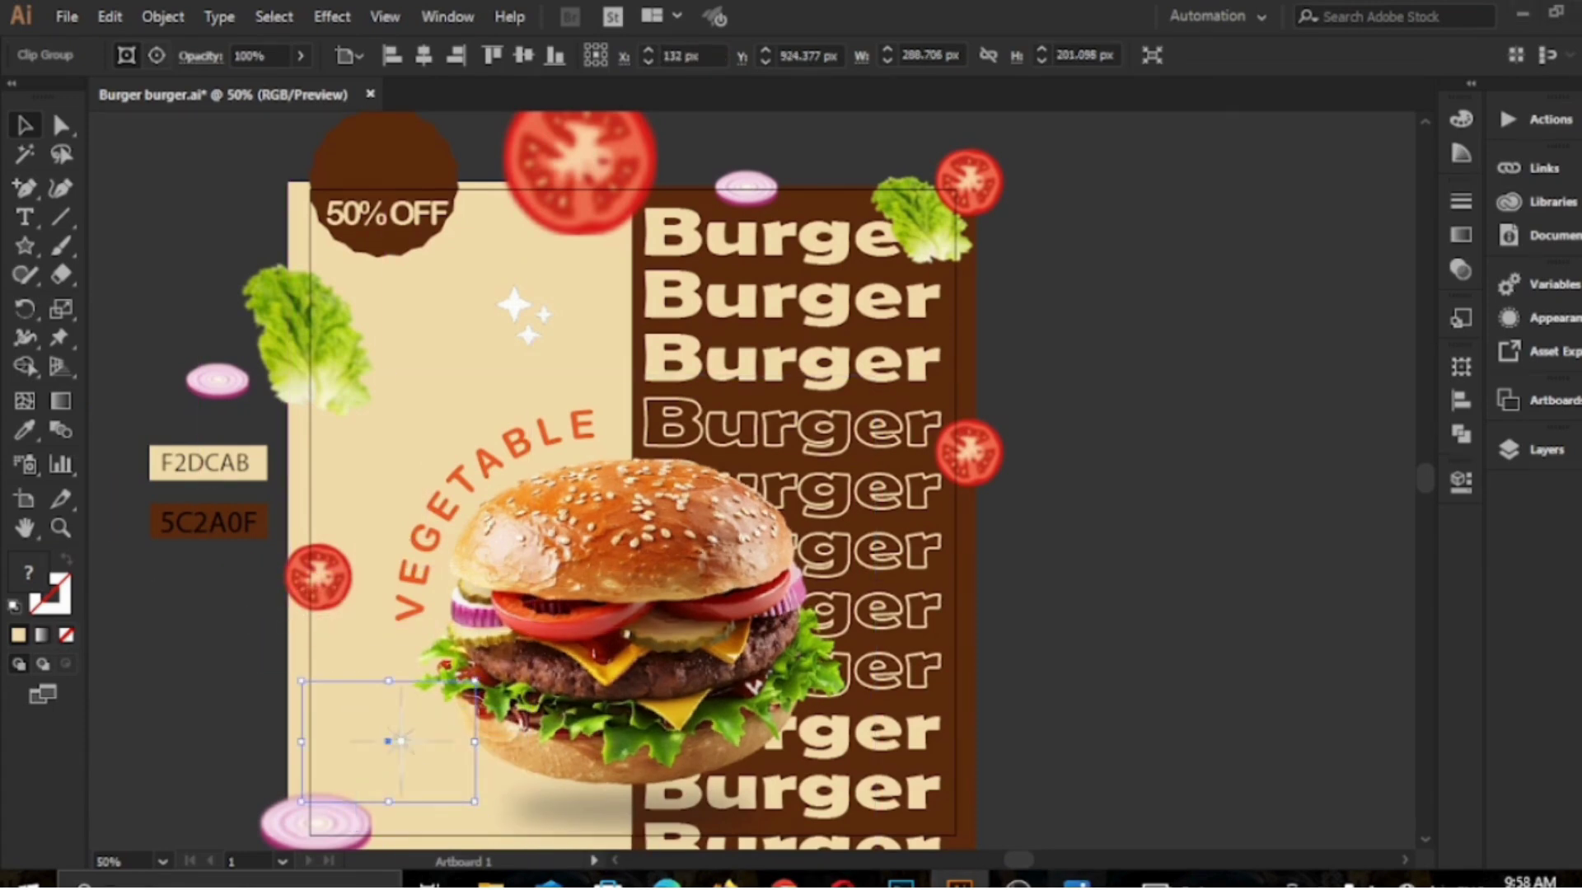
{"action": "left_click", "coordinate": [1078, 883]}
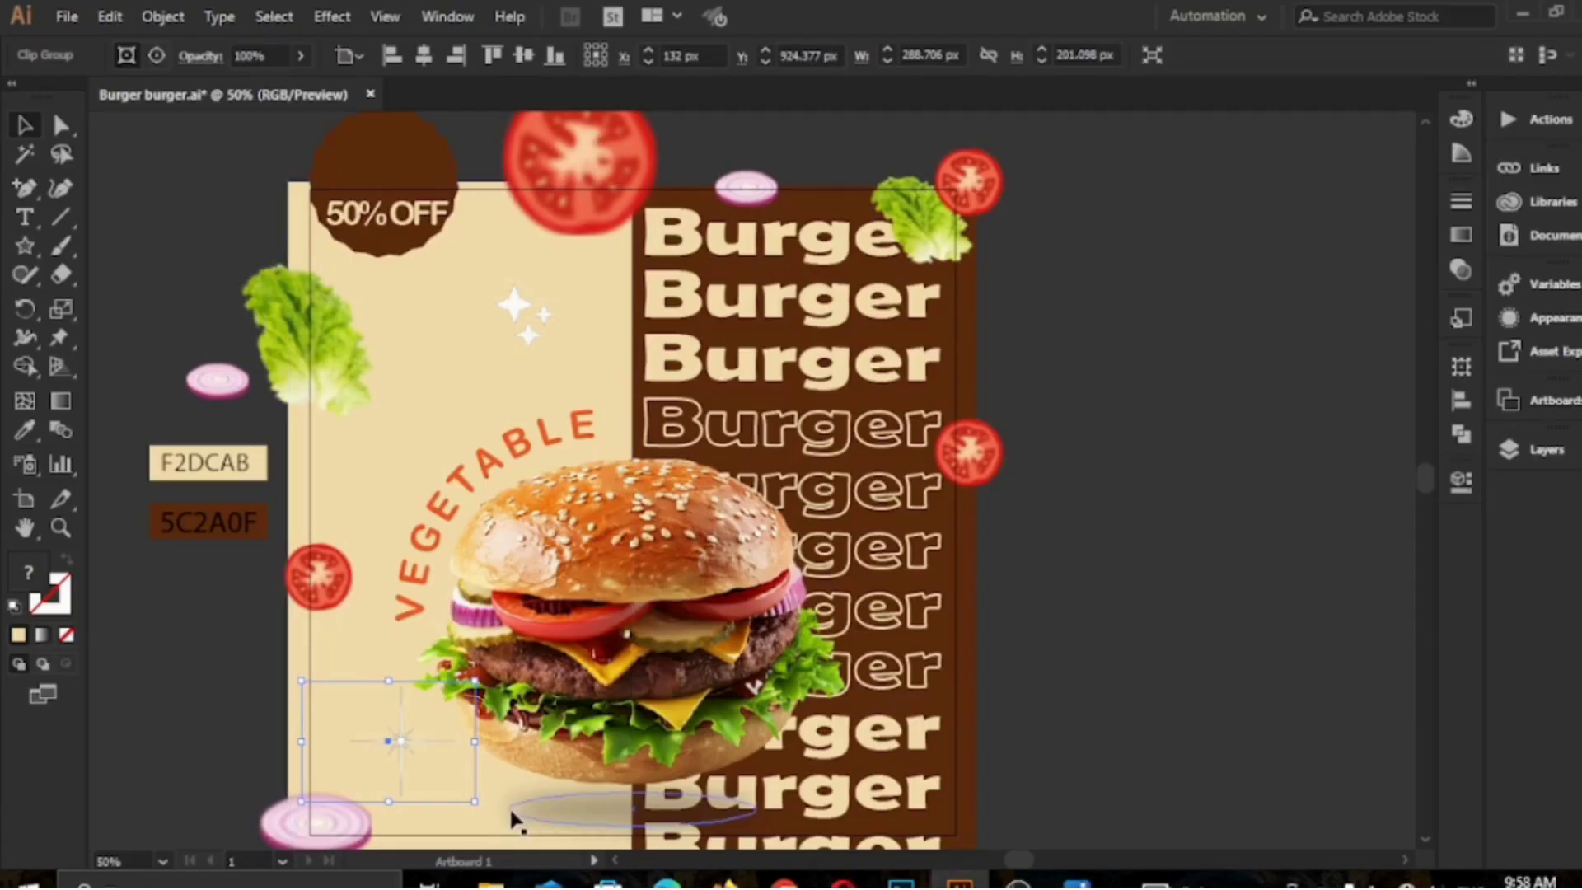
{"action": "left_click_drag", "start_coordinate": [475, 801], "coordinate": [436, 779]}
{"action": "left_click_drag", "start_coordinate": [367, 725], "coordinate": [395, 751]}
{"action": "left_click_drag", "start_coordinate": [474, 803], "coordinate": [389, 741]}
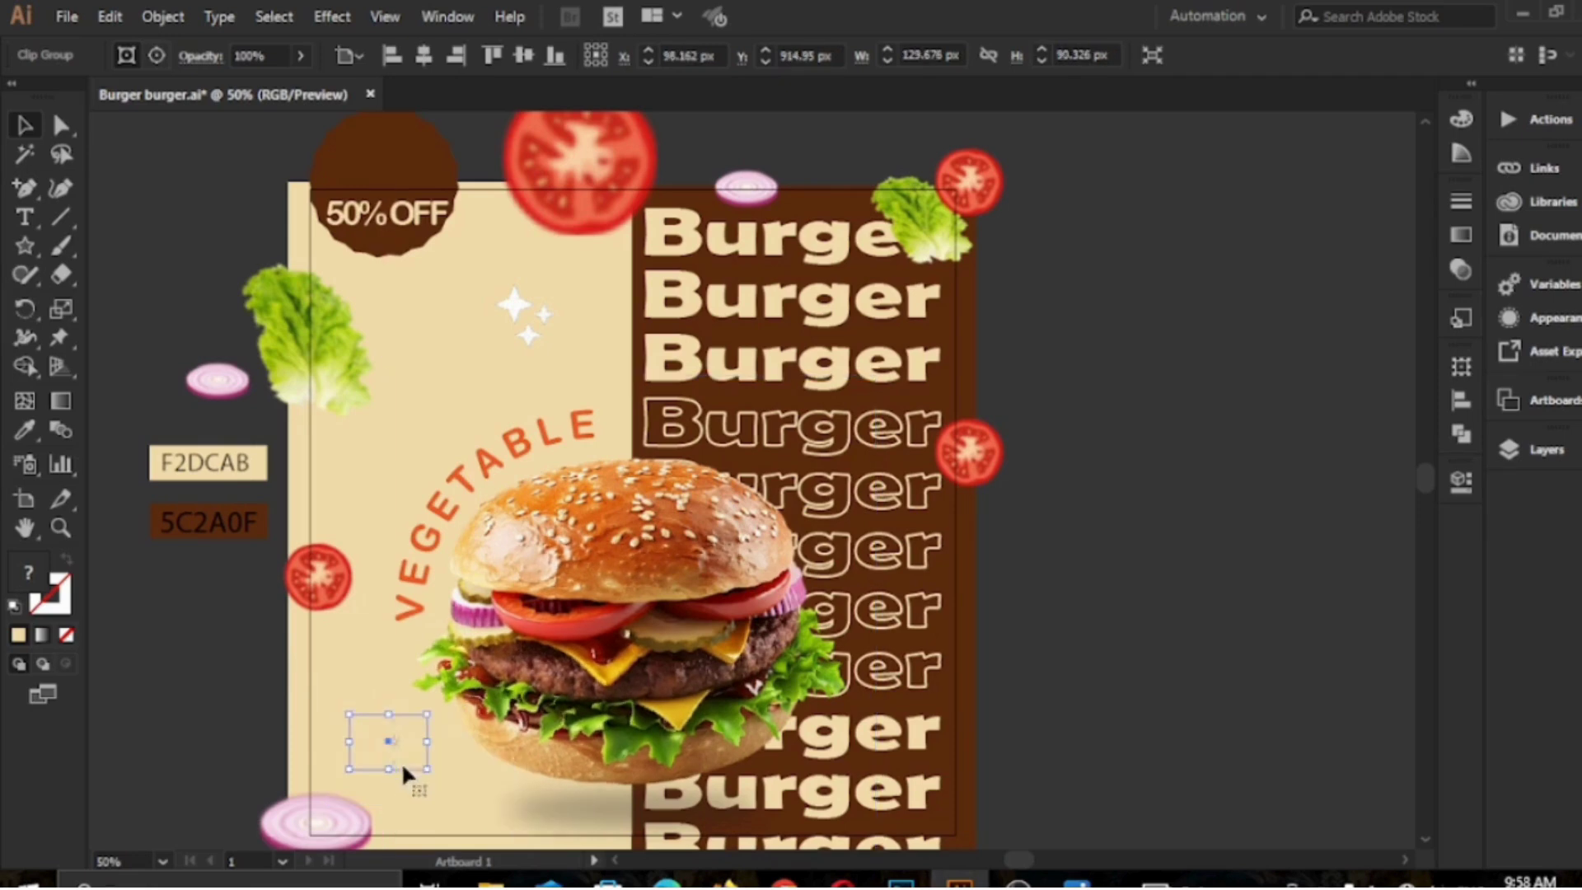
{"action": "left_click", "coordinate": [271, 719]}
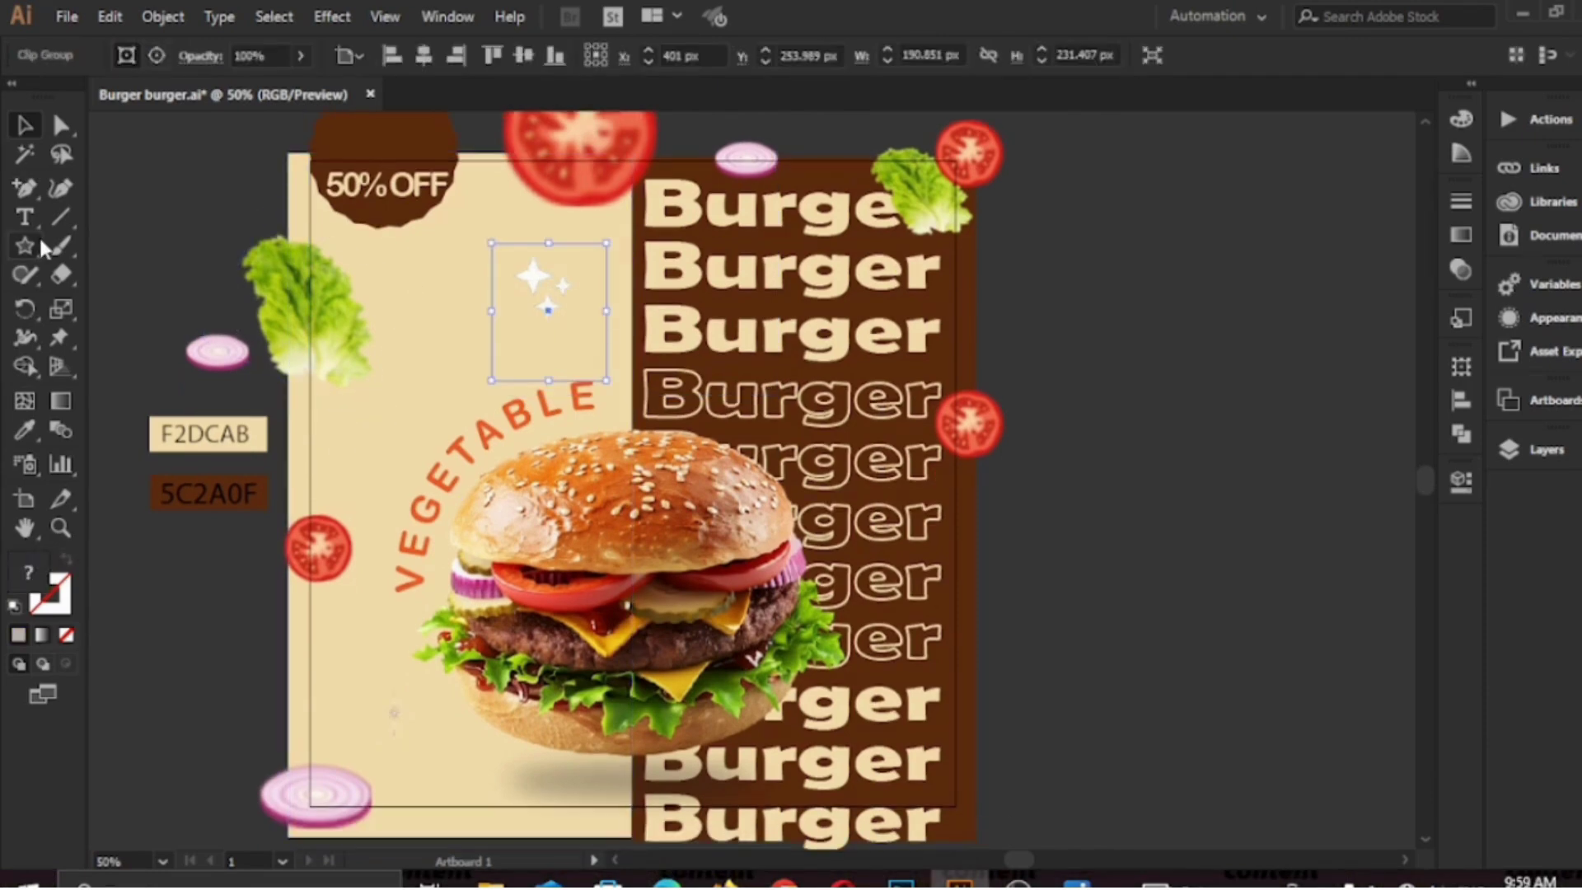
Draw a rectangle about 1080 px square exactly over the artboard and use it as a clipping mask for all the artwork
{"action": "left_click_drag", "start_coordinate": [24, 247], "coordinate": [98, 244]}
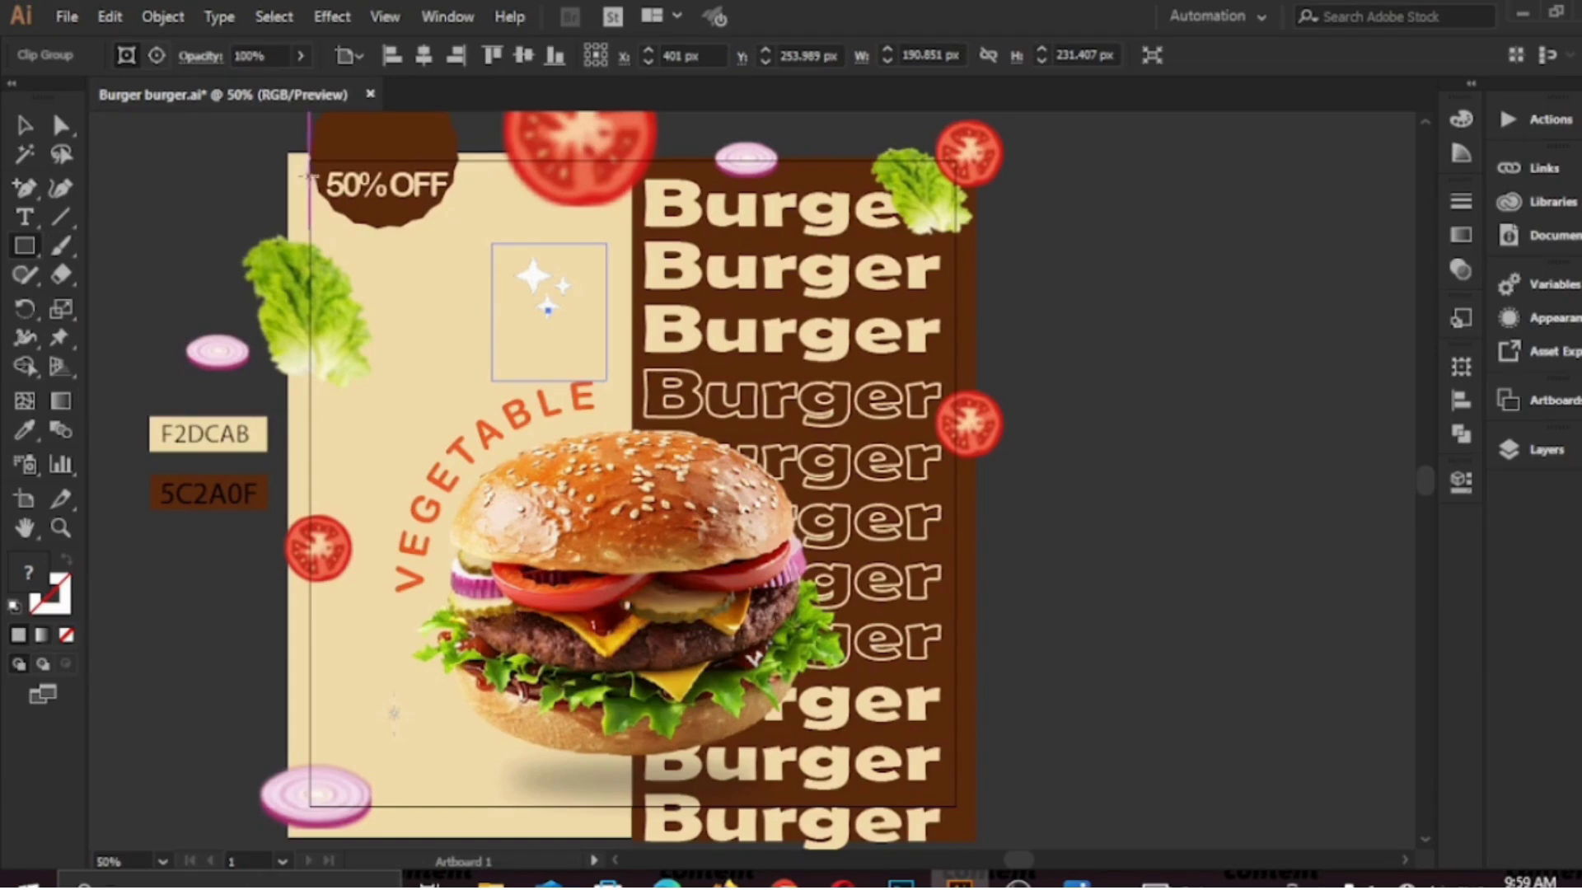
{"action": "left_click_drag", "start_coordinate": [311, 159], "coordinate": [954, 804]}
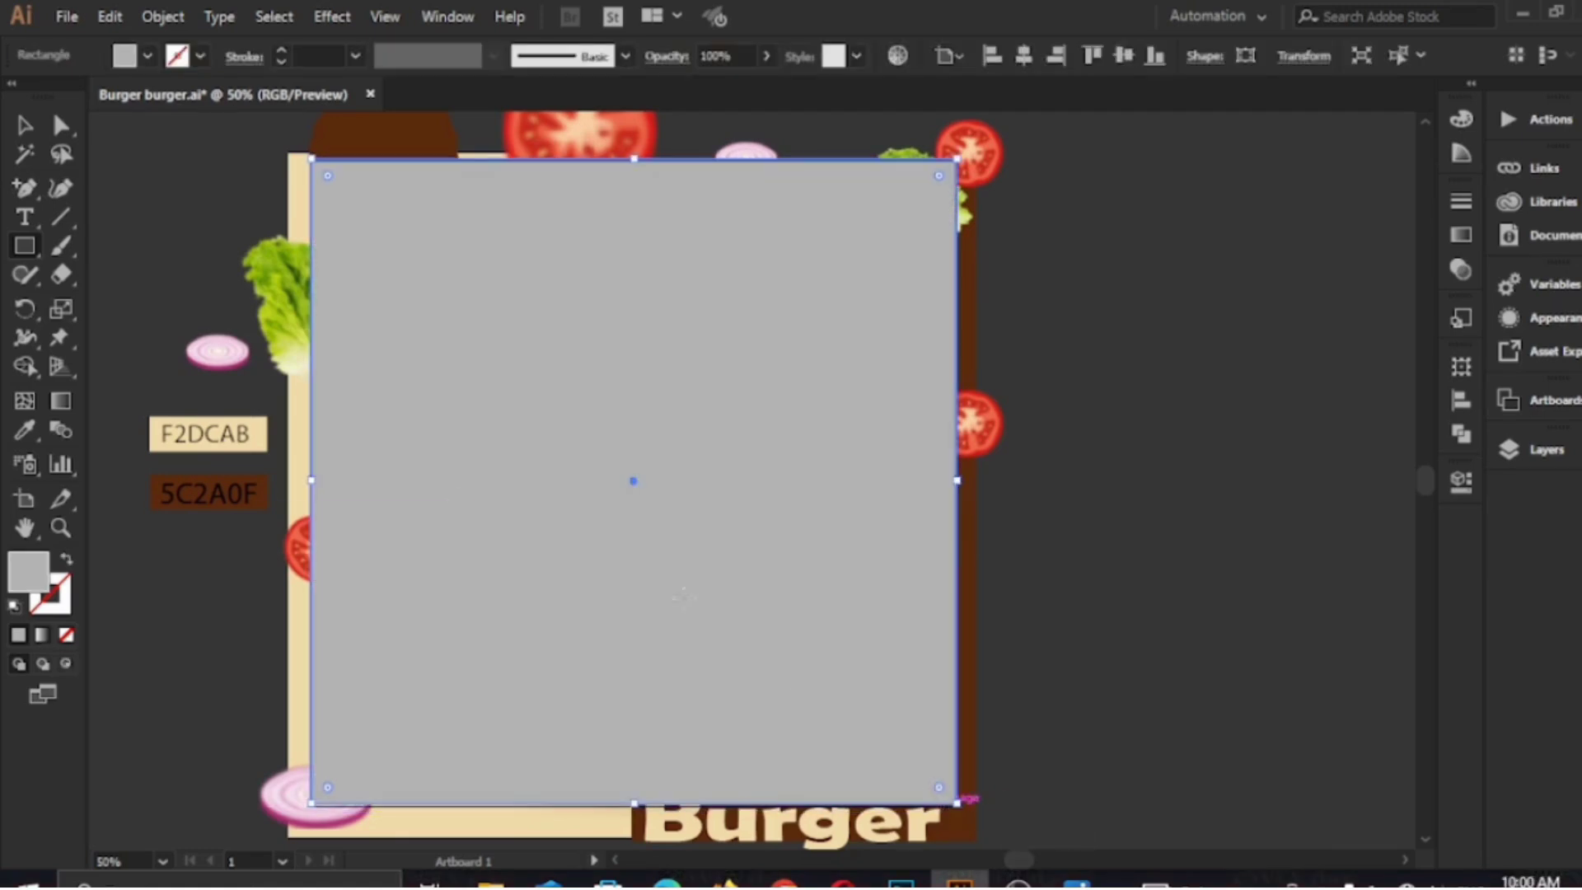
{"action": "key", "text": "ctrl+a"}
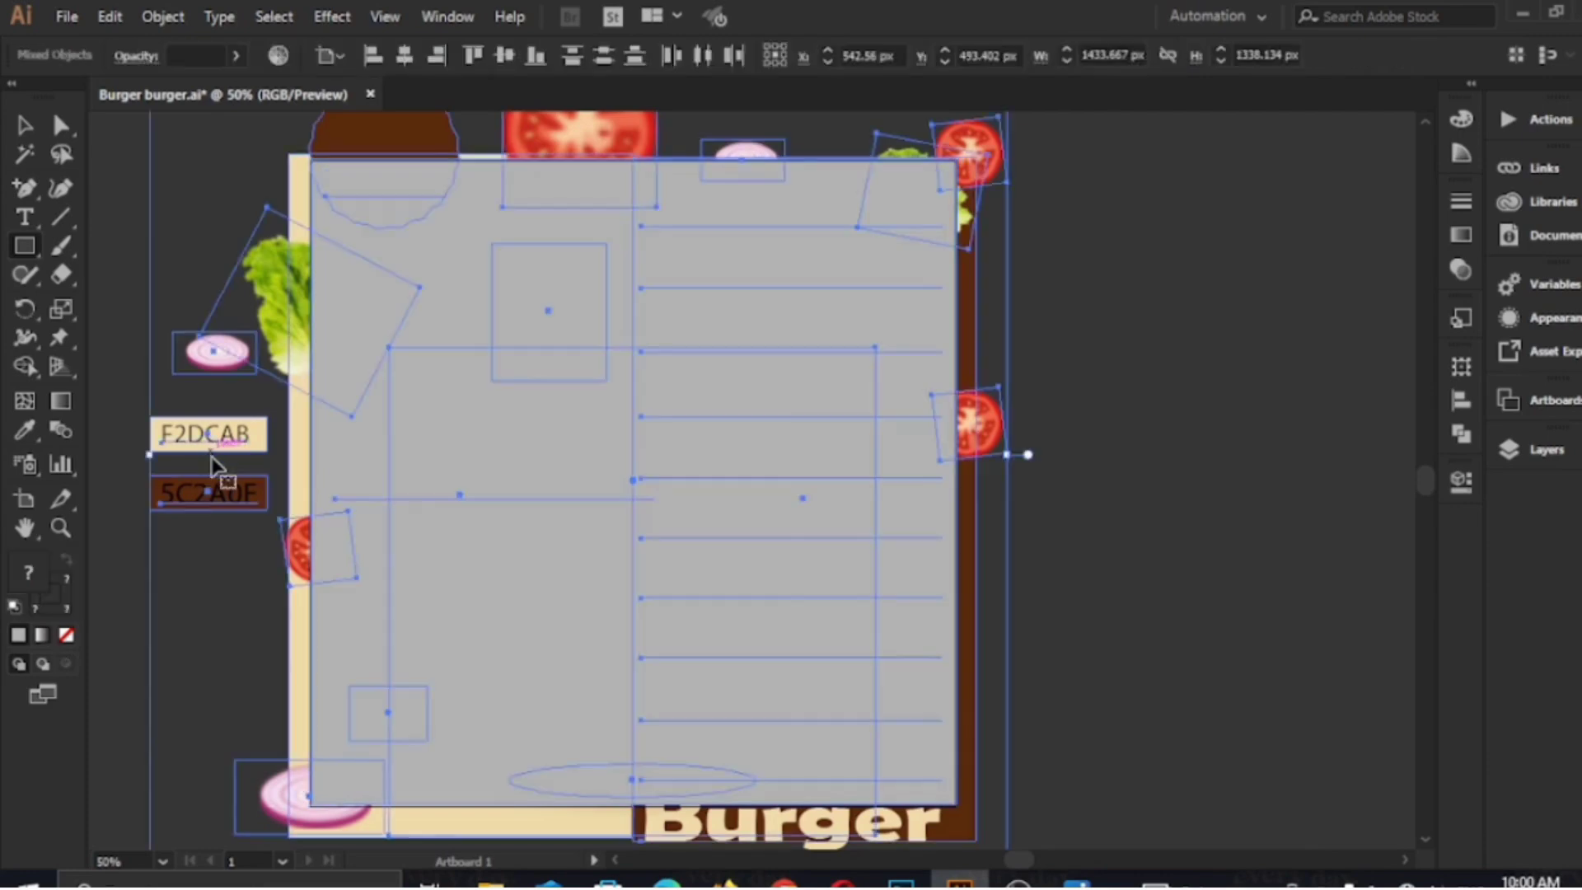
{"action": "right_click", "coordinate": [529, 375]}
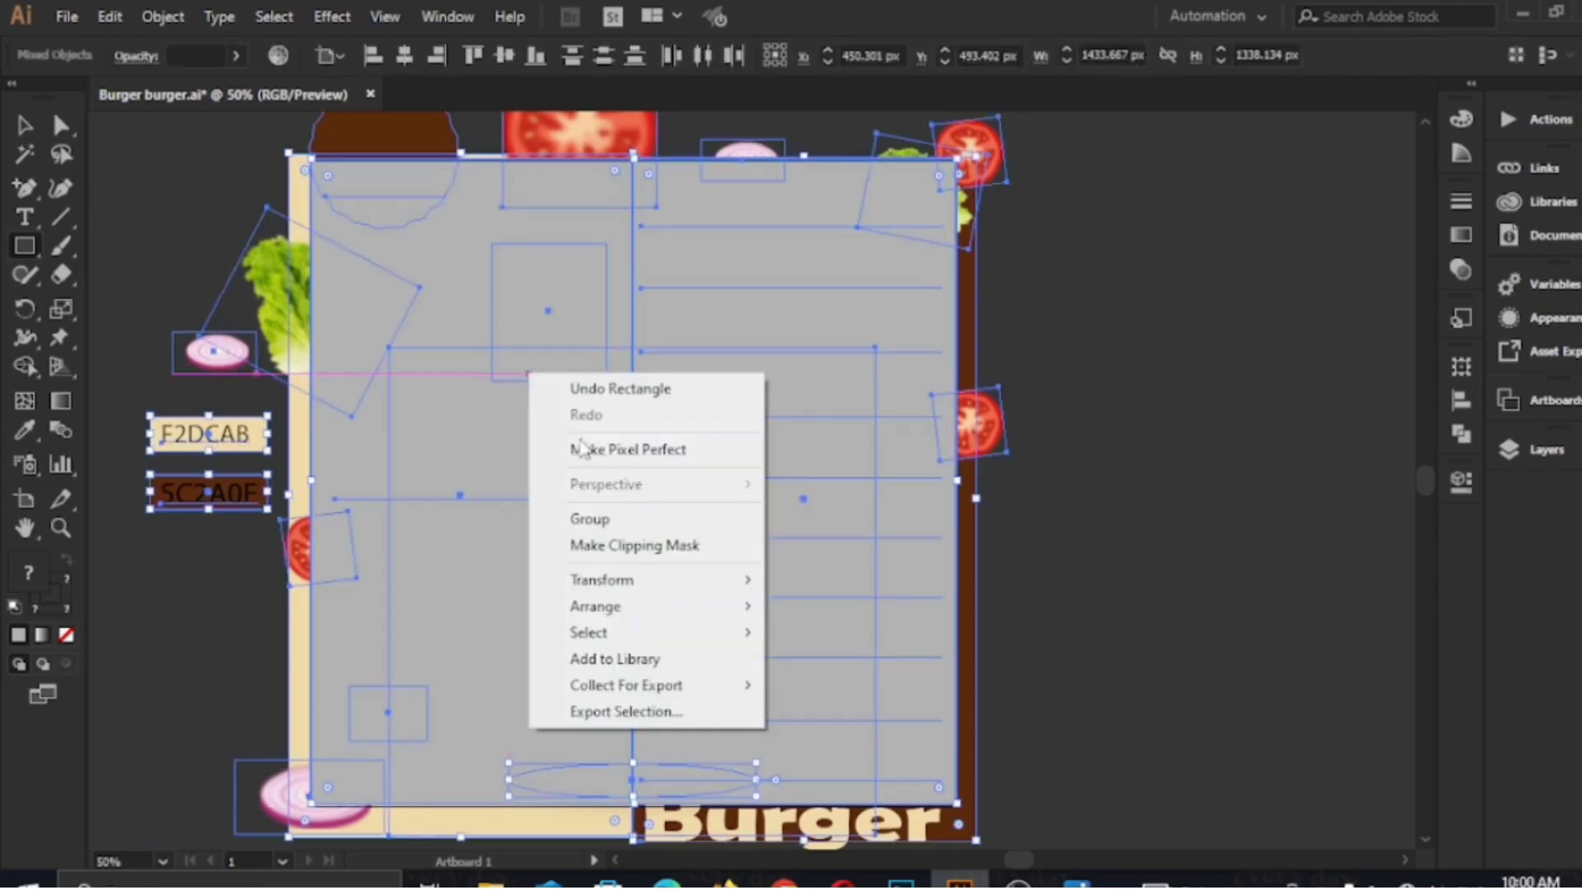
{"action": "left_click", "coordinate": [643, 546]}
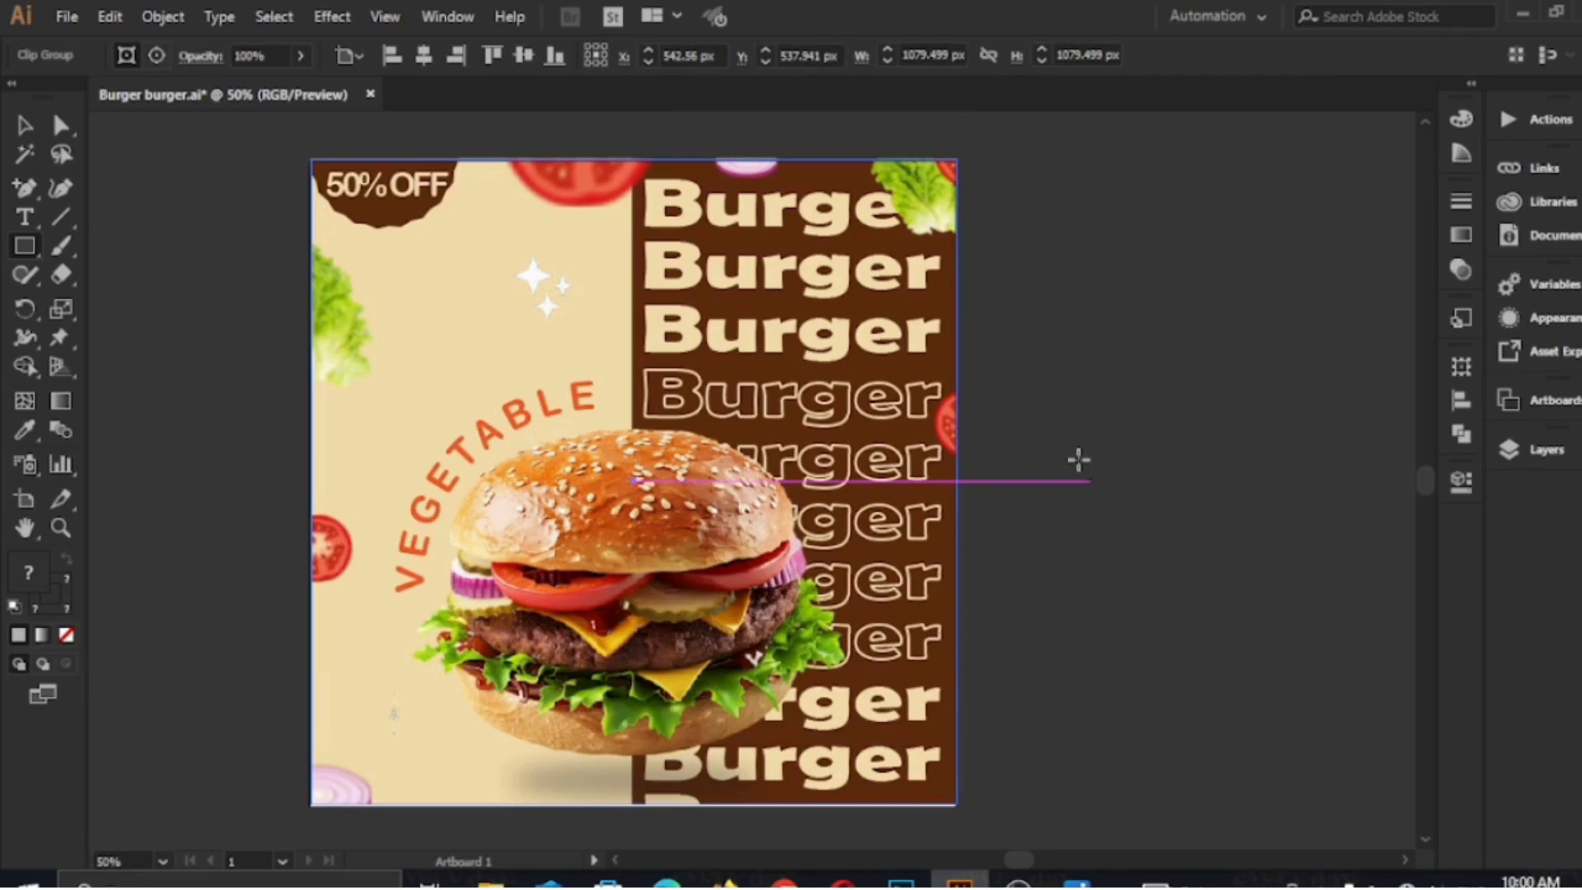
{"action": "left_click", "coordinate": [178, 233]}
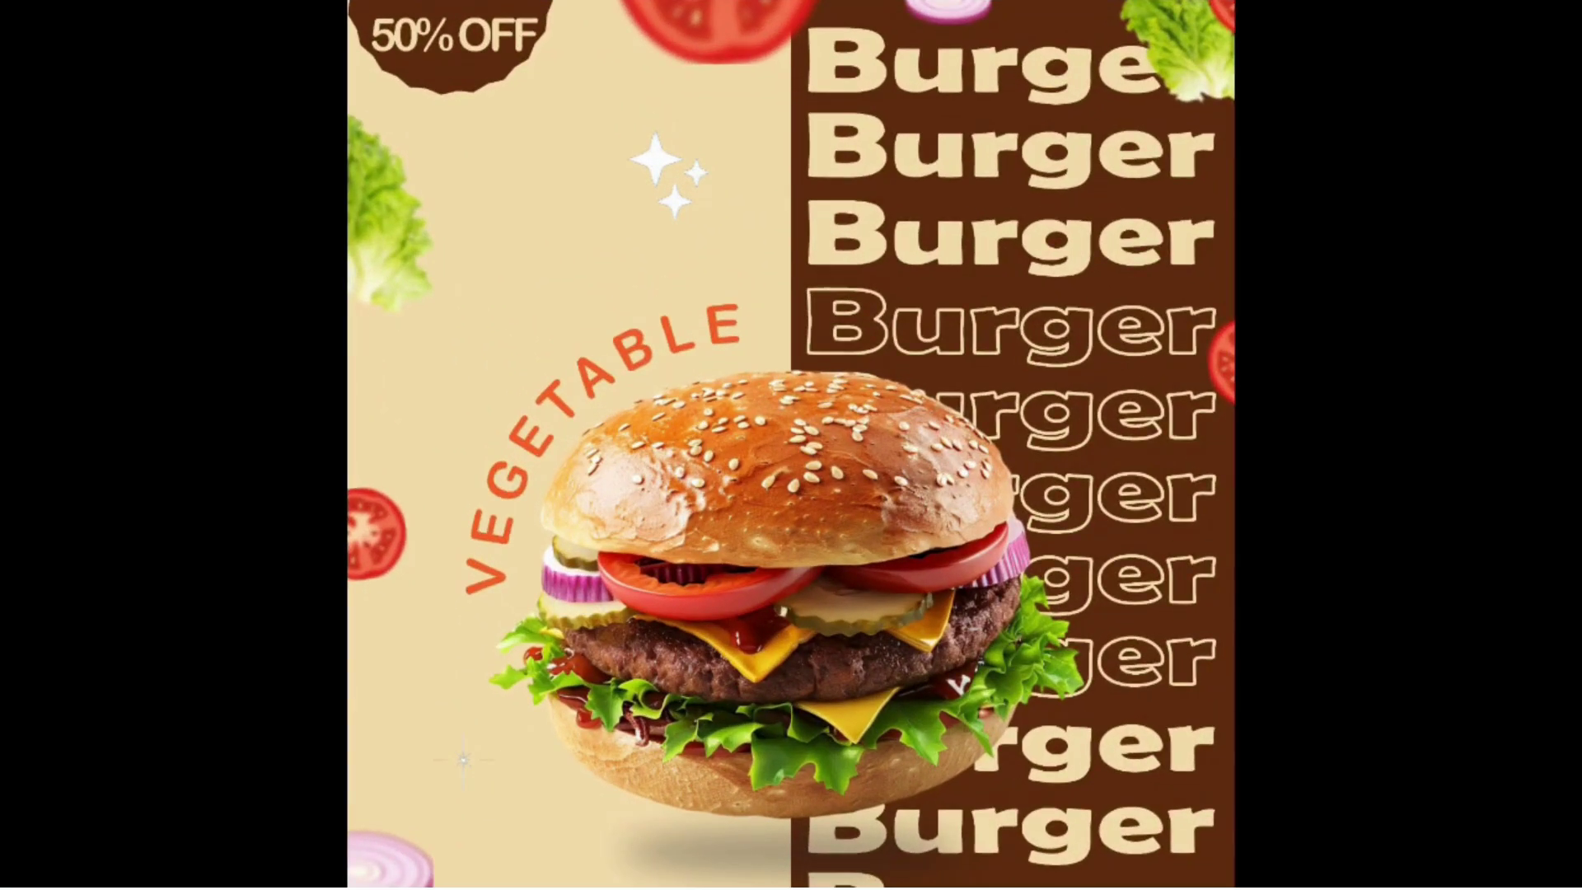